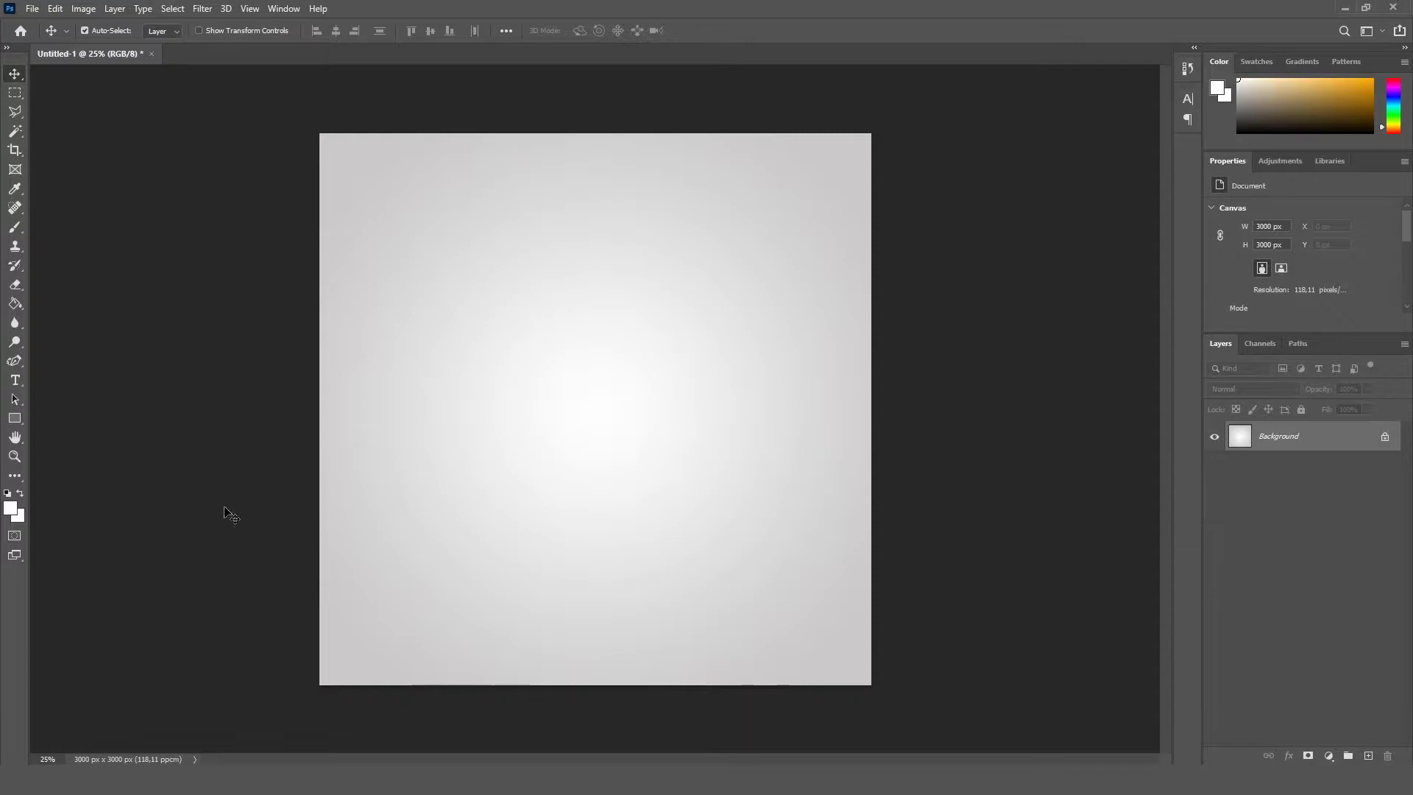
Step: Open the portrait image 21-Savage.jpg from the Desktop
left_click(33, 8)
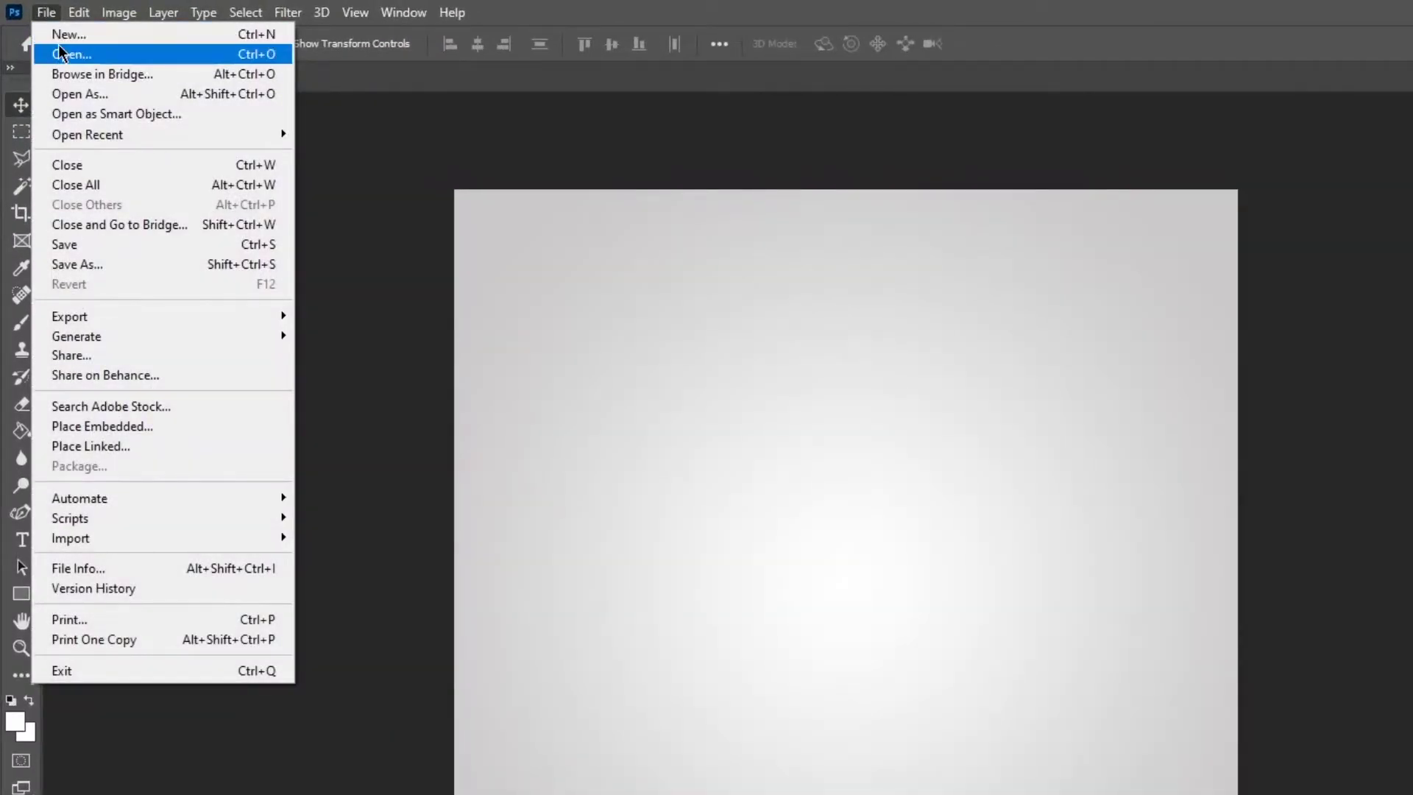
left_click(60, 52)
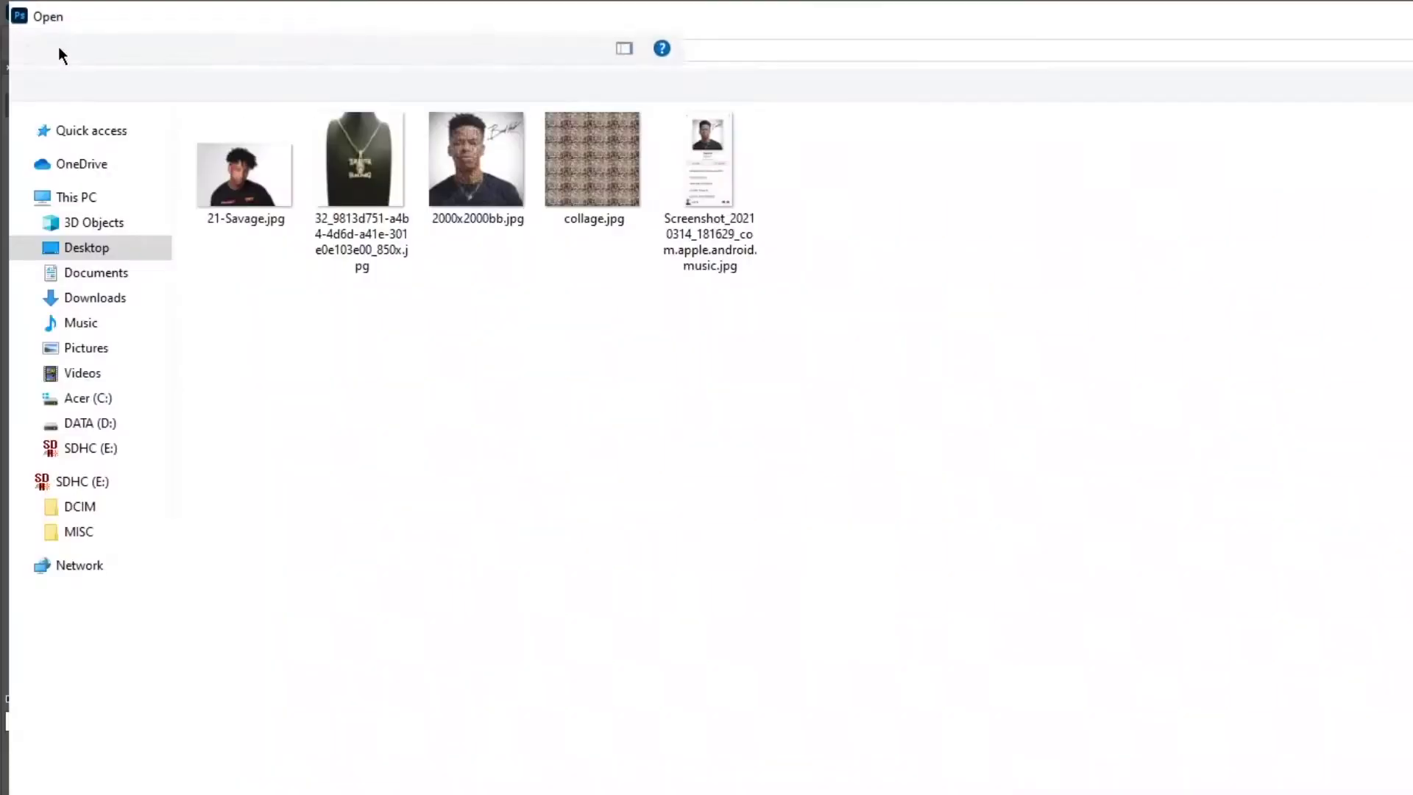
double_click(195, 172)
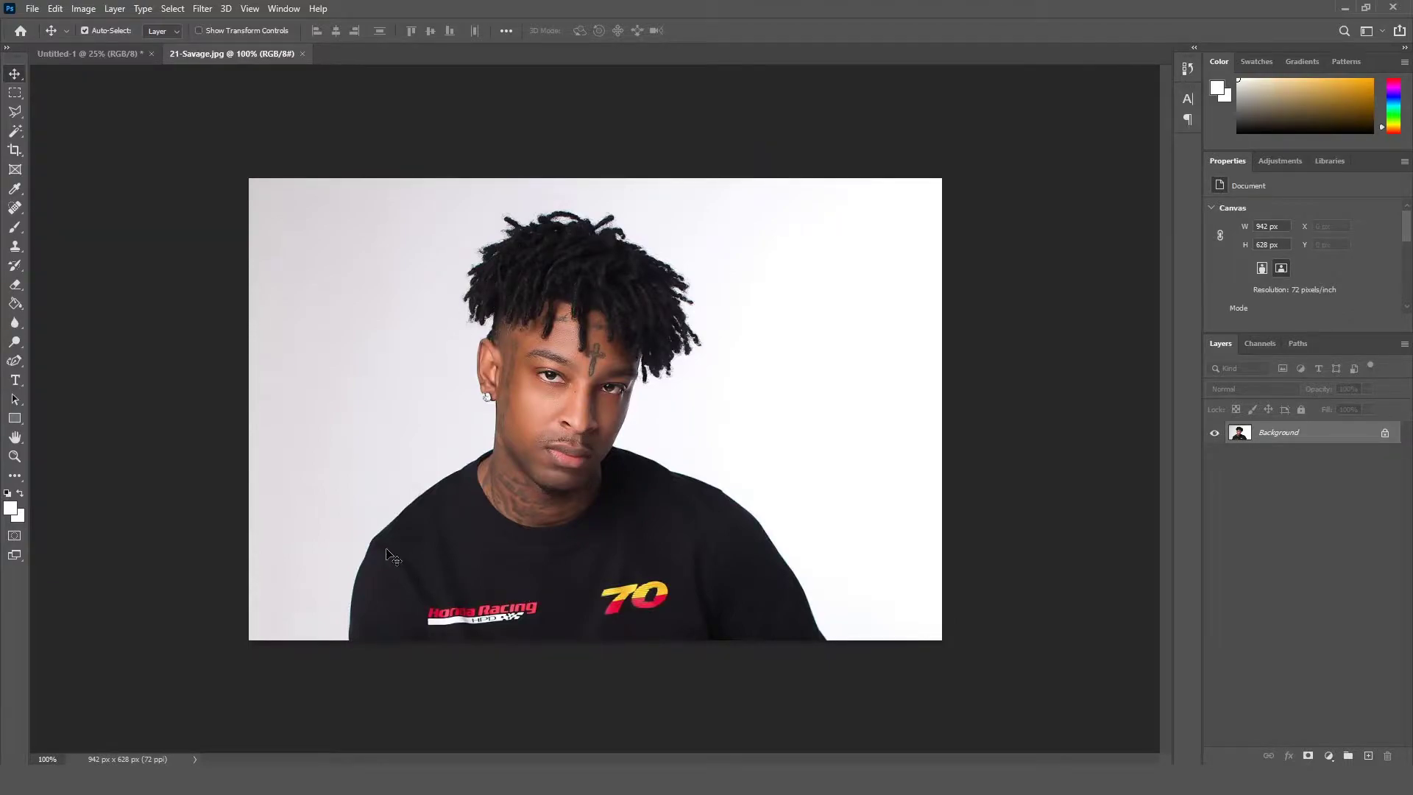
Step: Remove the lettering logo and the number 70 from the black shirt with the content-aware Spot Healing Brush
left_click(13, 209)
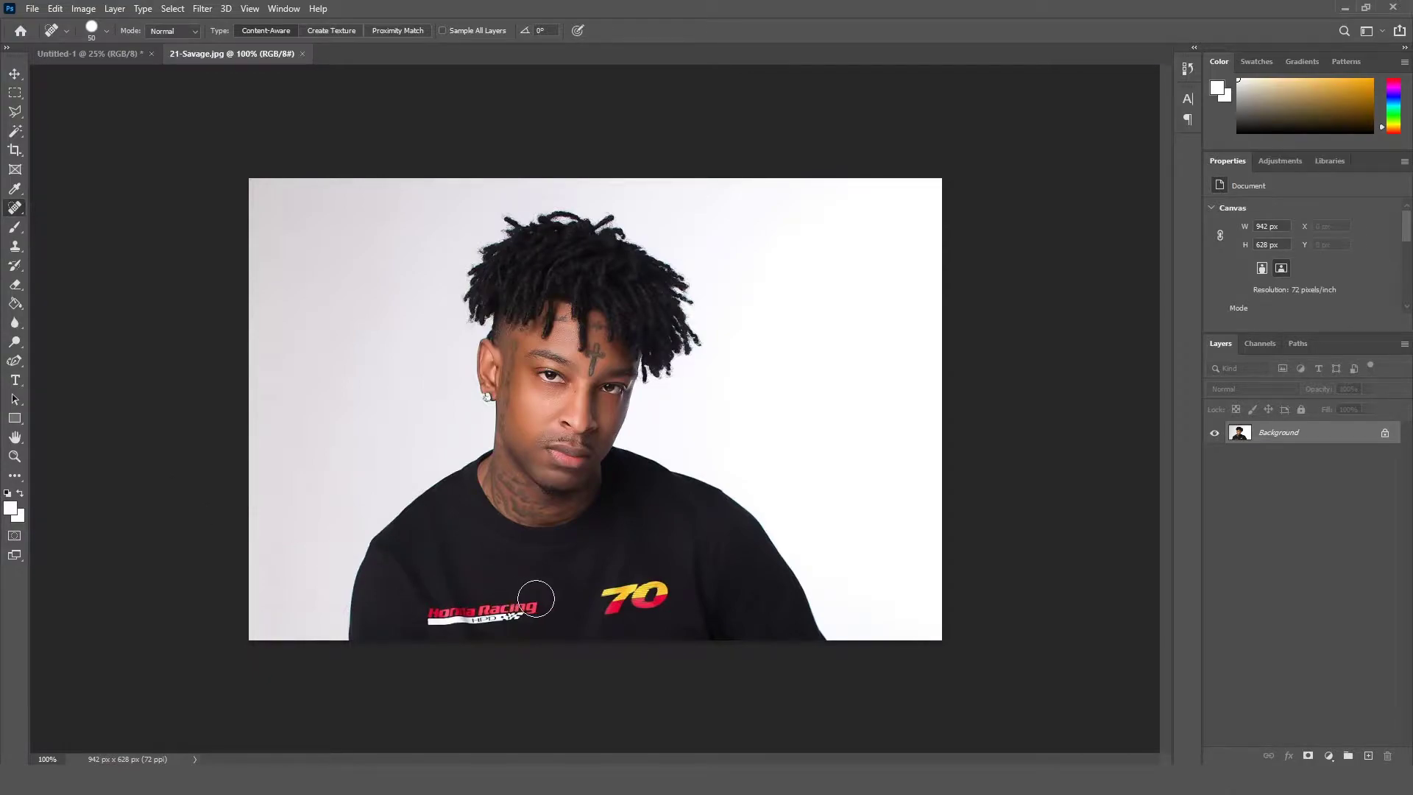
left_click_drag(535, 599, 427, 615)
mouse_move(597, 600)
left_mouse_down()
mouse_move(664, 594)
mouse_move(633, 588)
left_mouse_up()
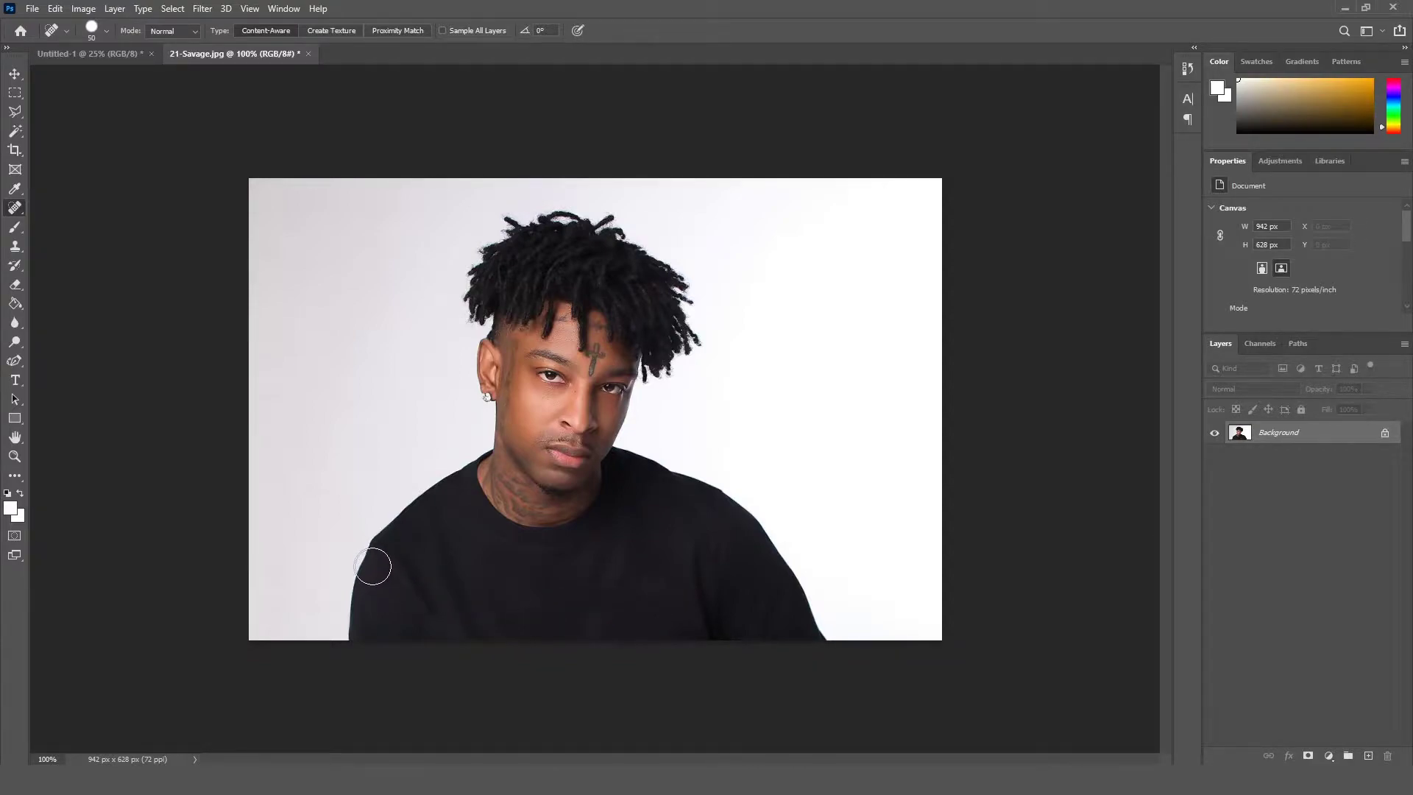
left_click(12, 76)
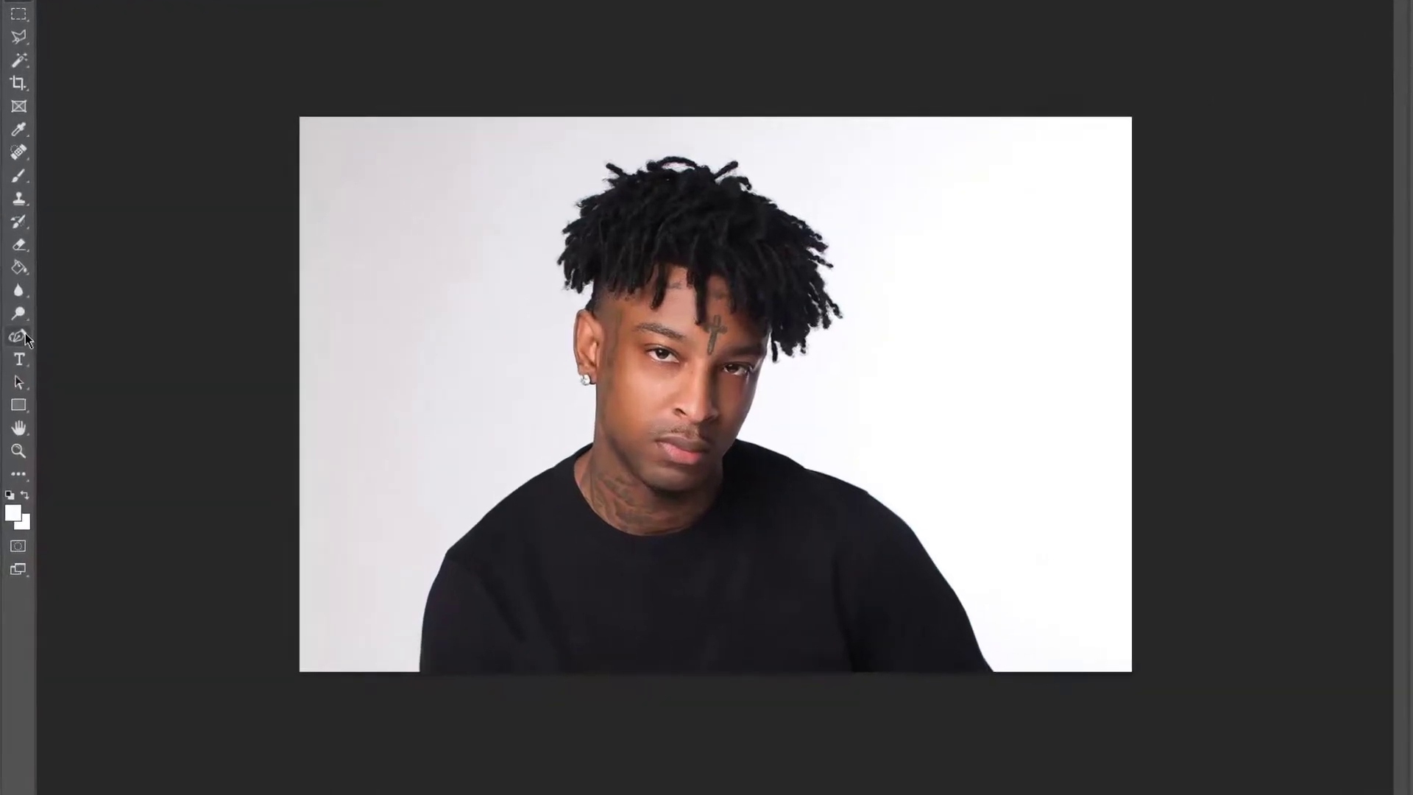
Step: Start a pen path at the shirt's lower-left corner and trace the sleeve and shoulder up towards the collar
right_click(15, 360)
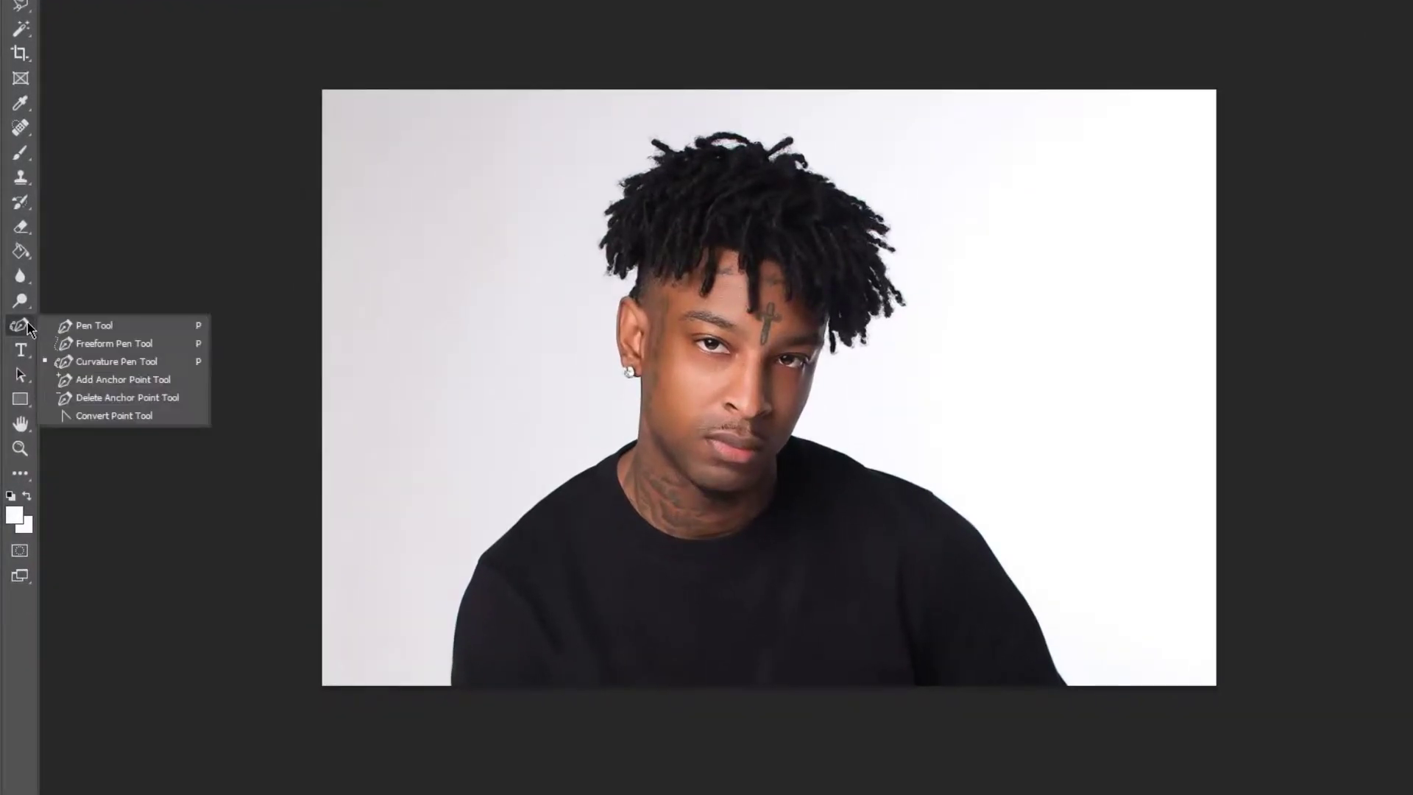
left_click(94, 326)
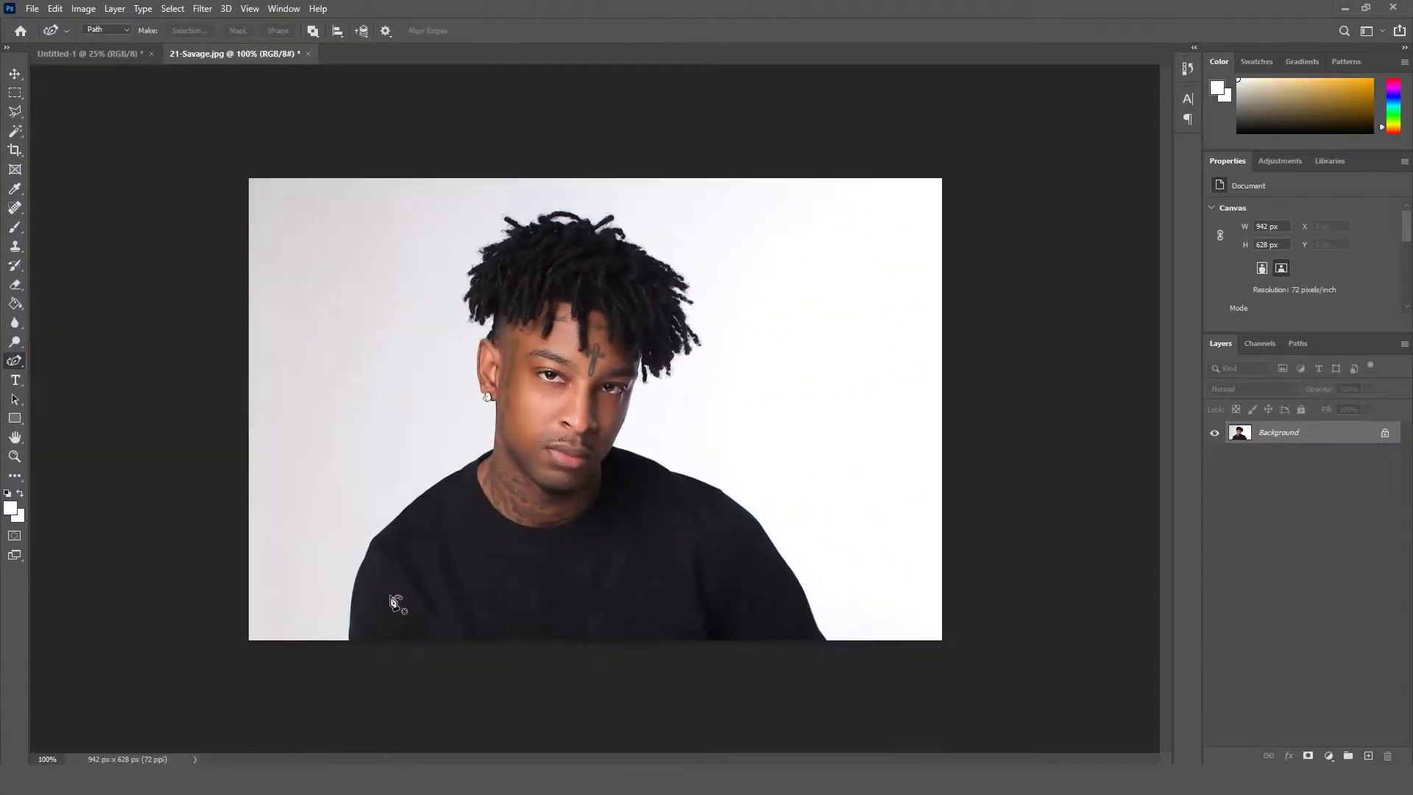
scroll(436, 587, "up", 5)
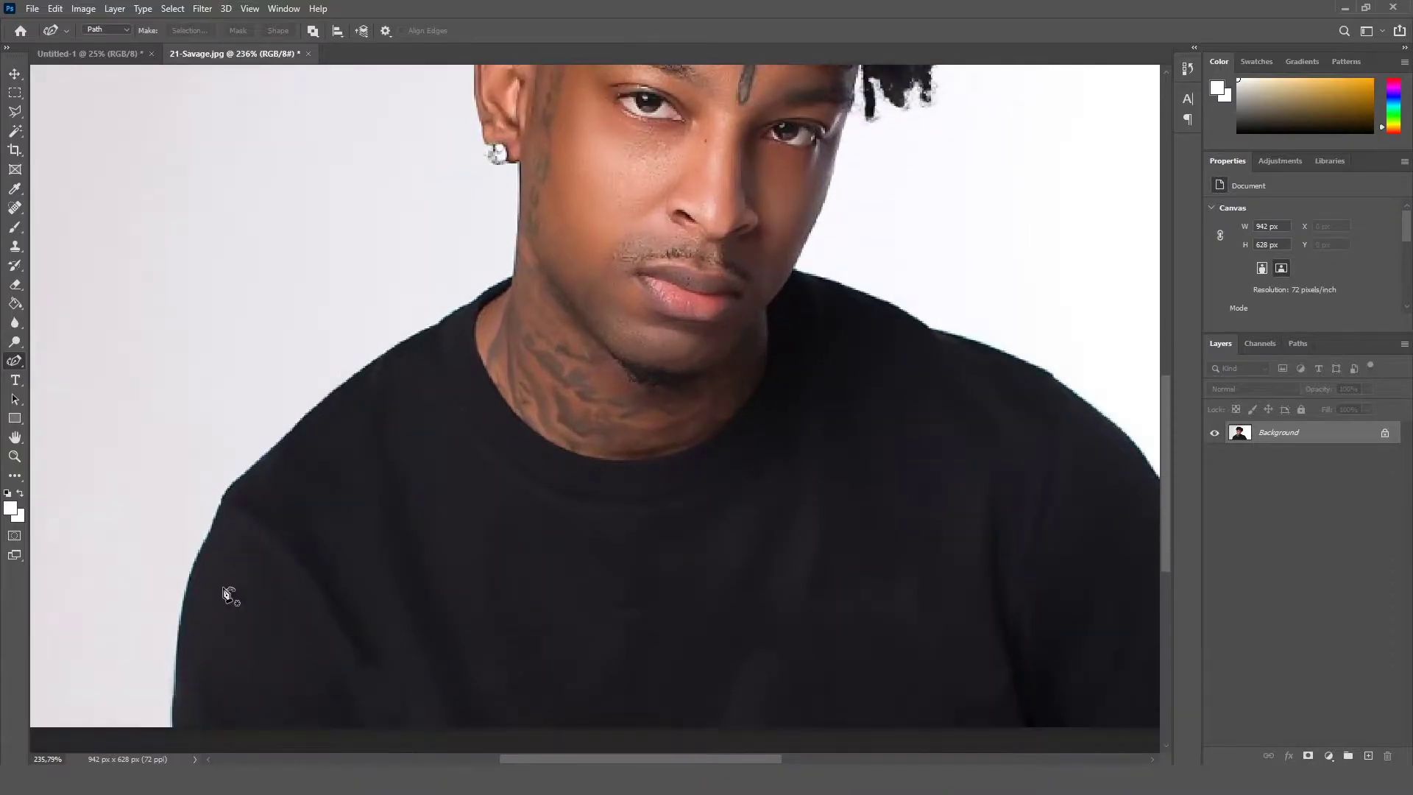
scroll(183, 699, "up", 3)
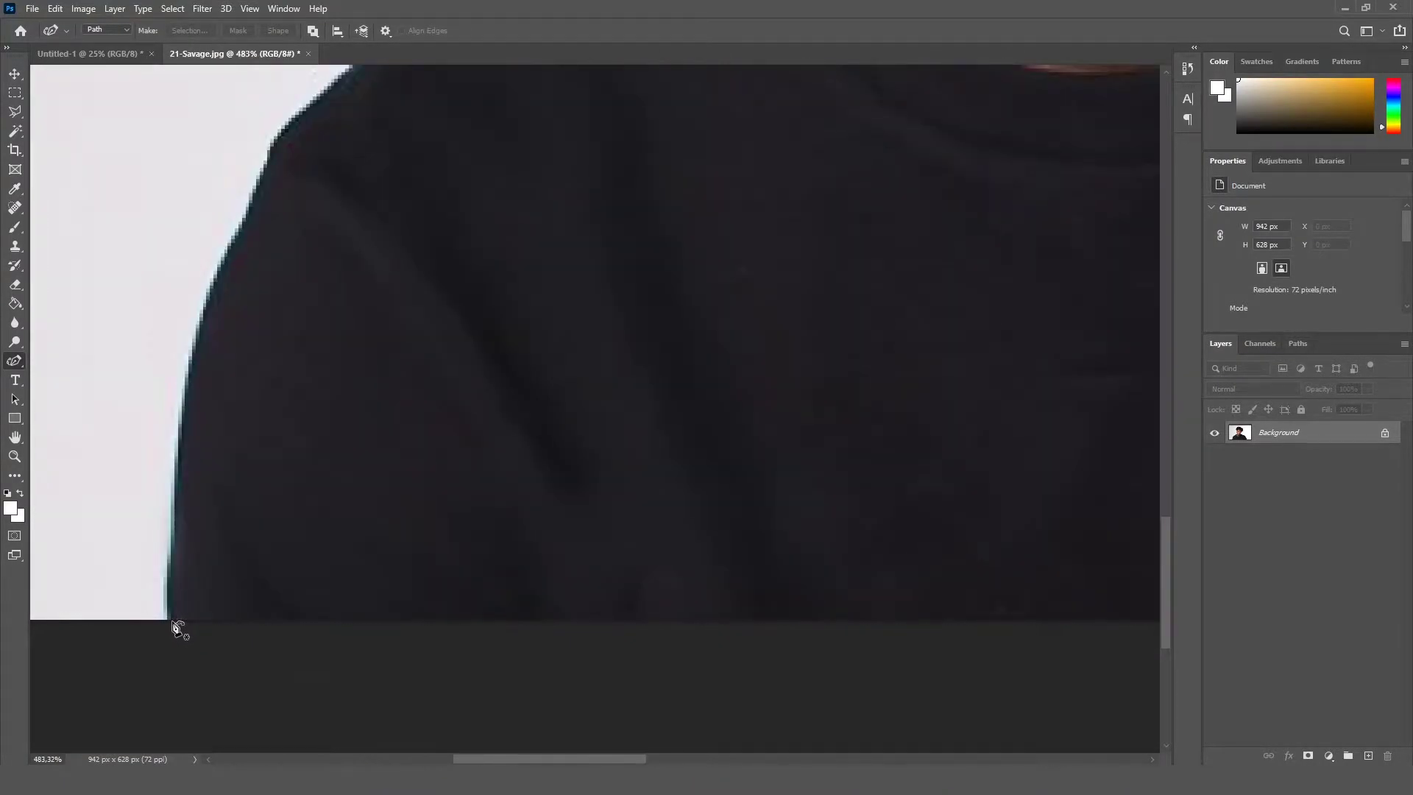
left_click(170, 620)
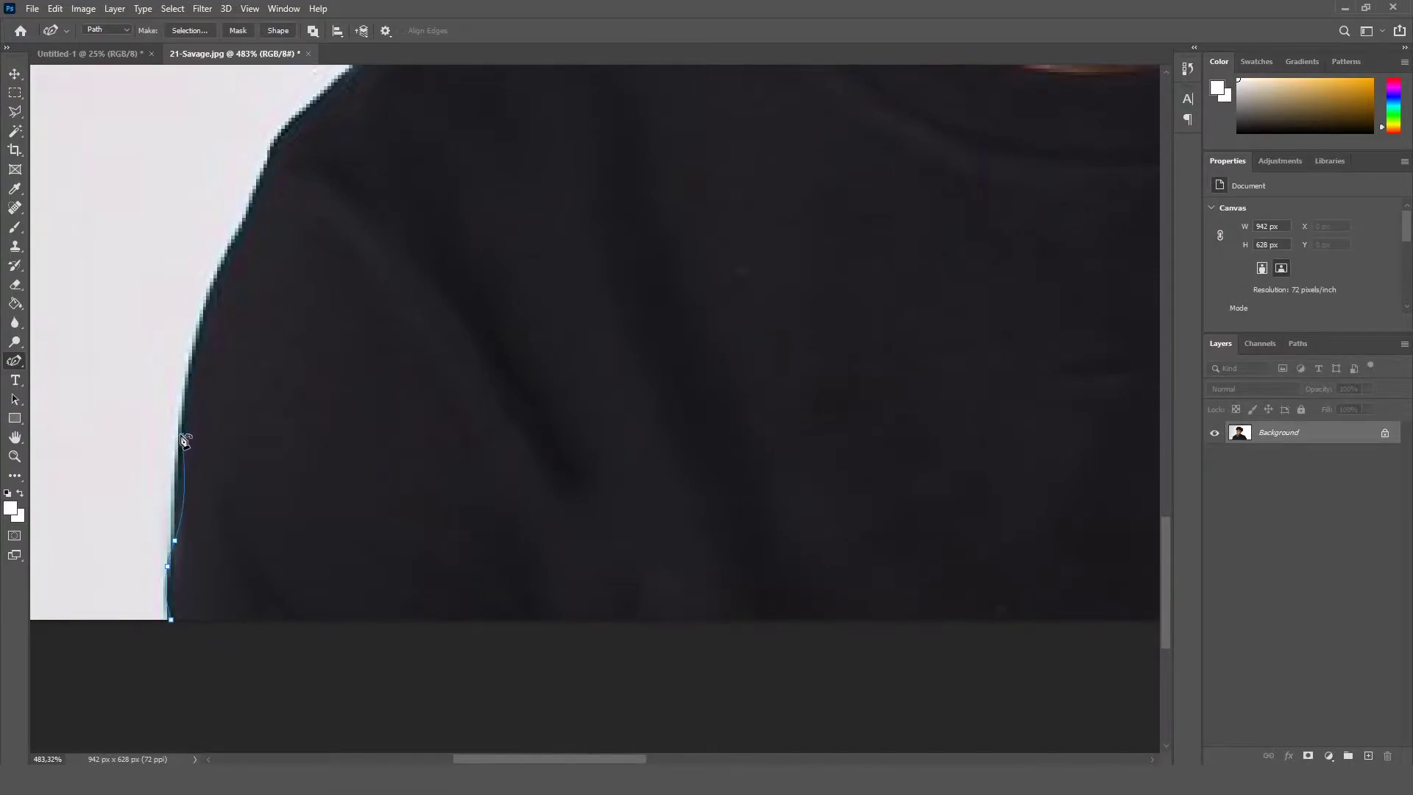
scroll(236, 243, "up", 5)
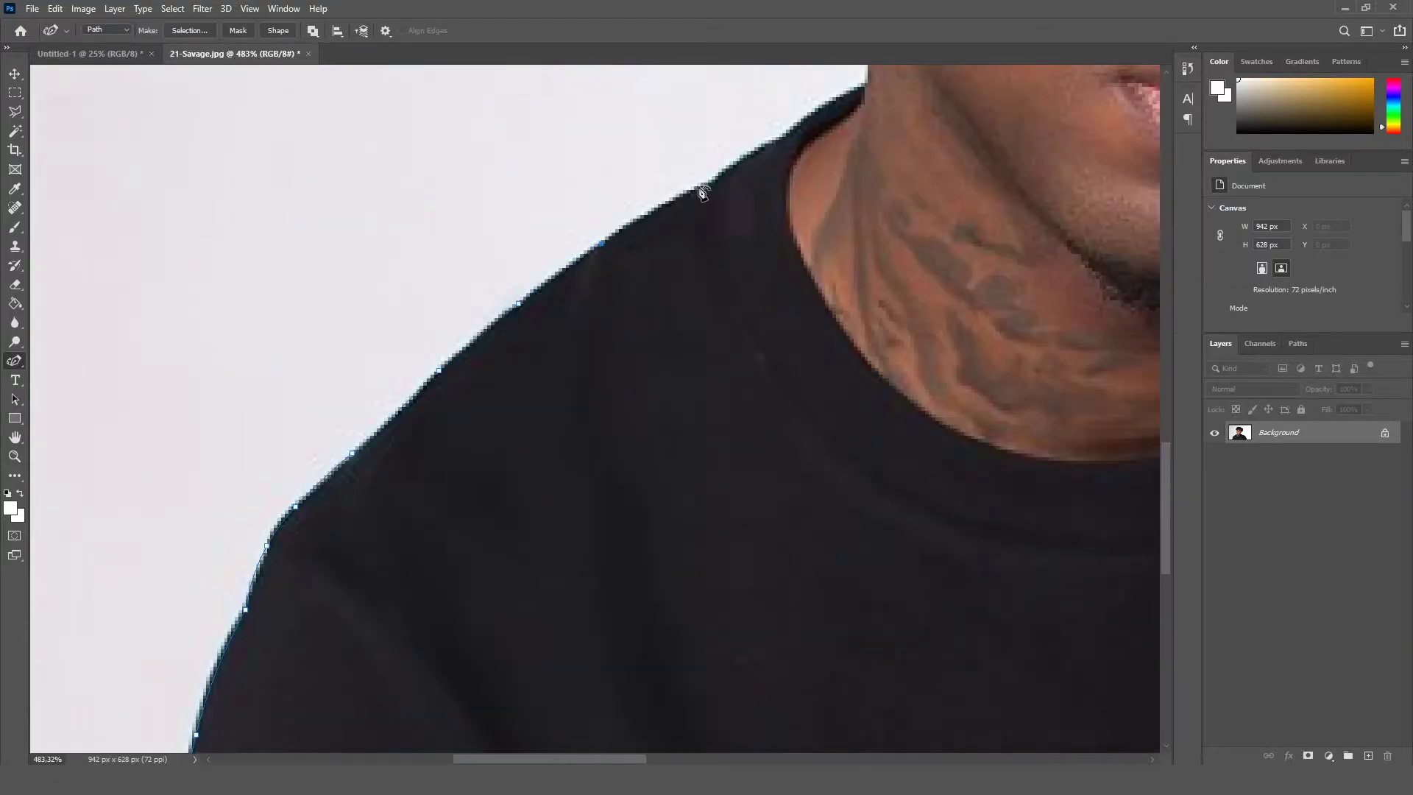
Step: Continue the path along the neck, earring and ear, and around the hair strands above the ear
scroll(868, 92, "up", 3)
scroll(808, 95, "up", 4)
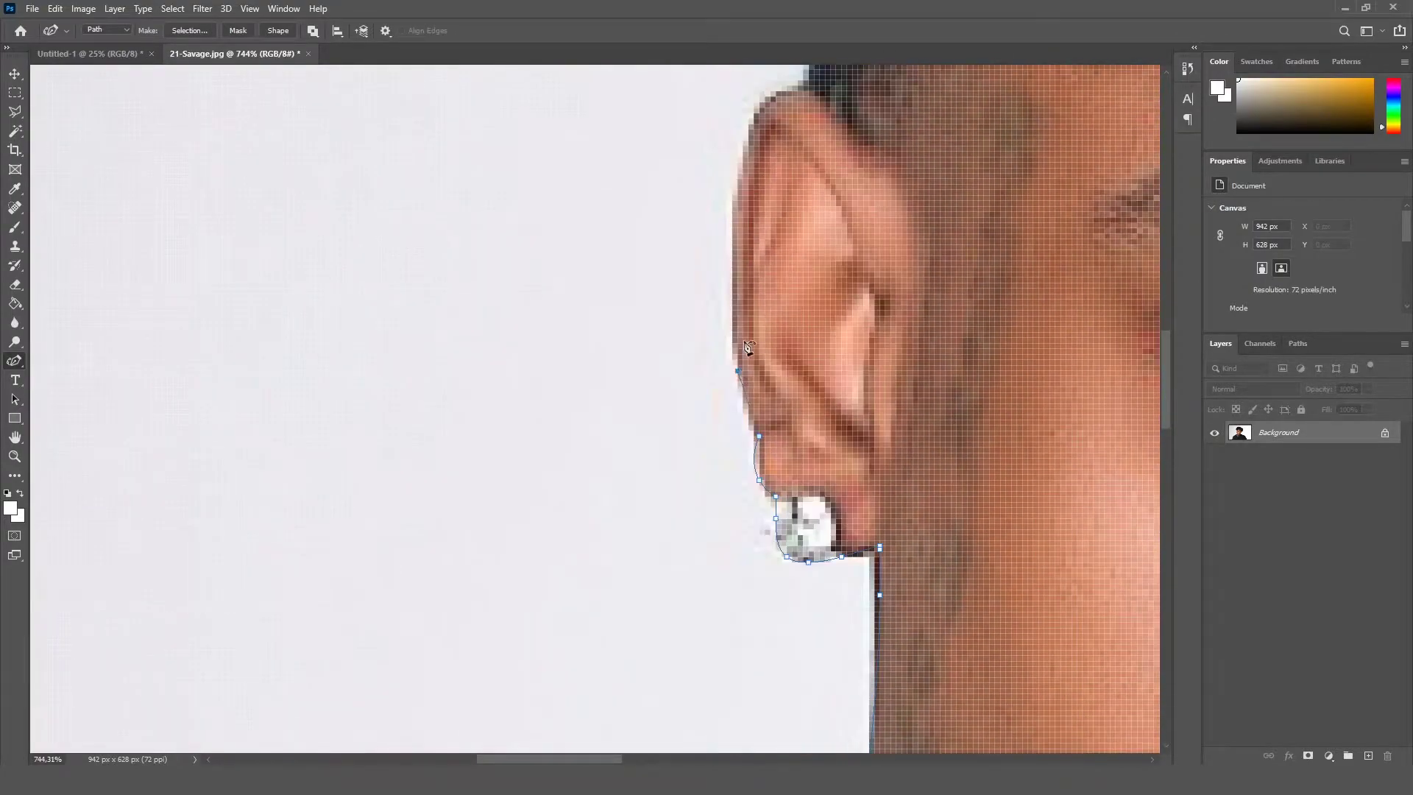
scroll(807, 92, "up", 3)
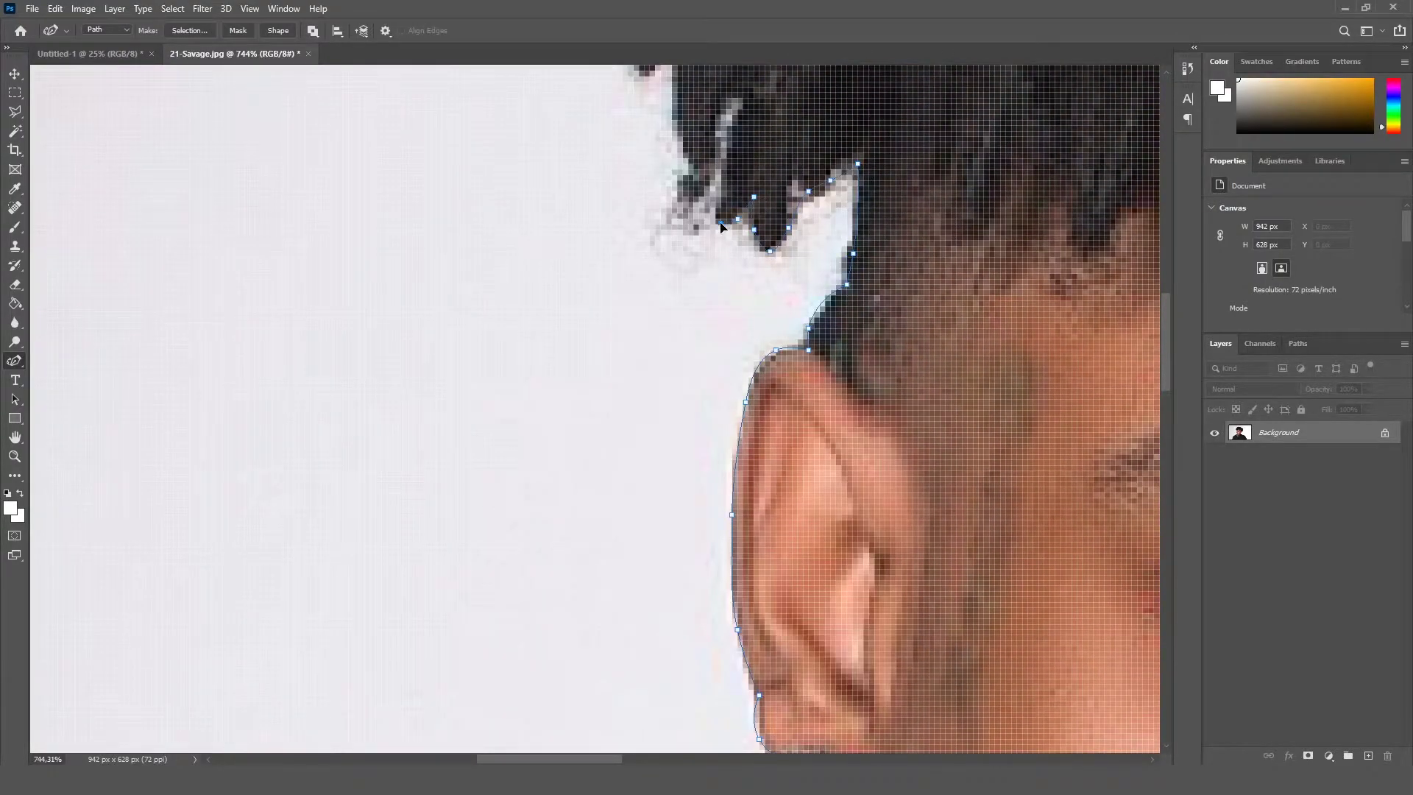
scroll(703, 173, "up", 3)
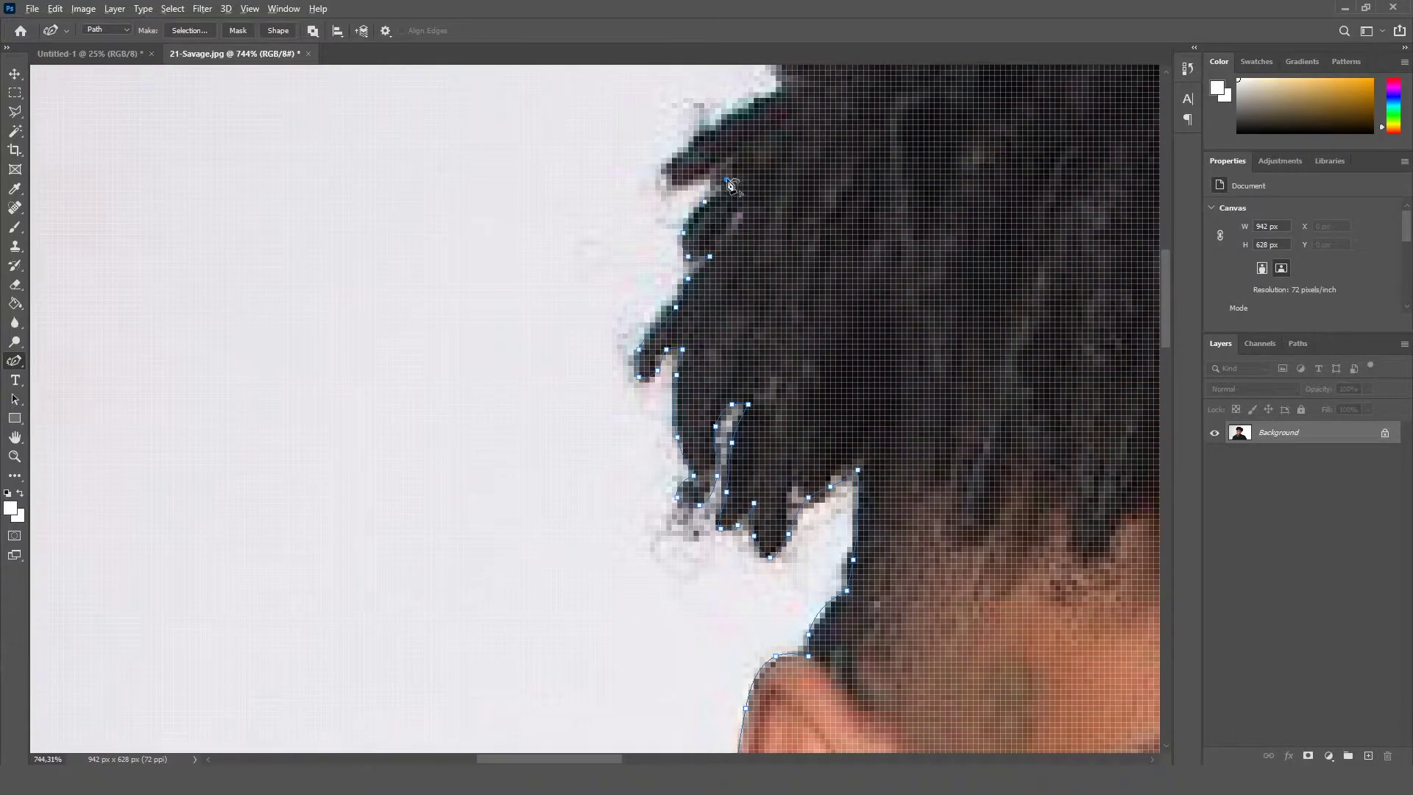
Step: Trace the upper-left hair strands and the top of the hair, including the looped strand, with the path
scroll(781, 184, "up", 2)
scroll(787, 184, "up", 4)
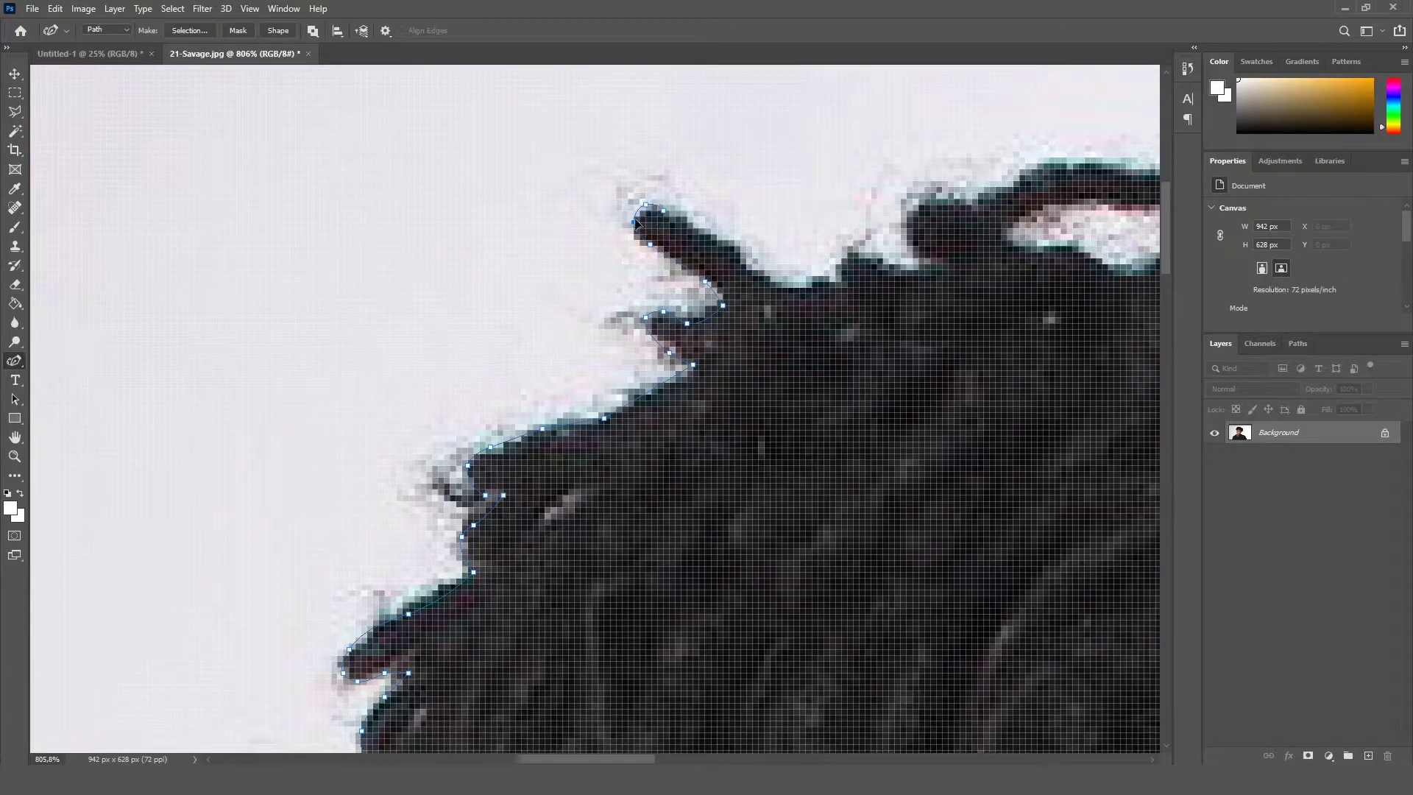
scroll(885, 266, "up", 1)
scroll(810, 279, "right", 4)
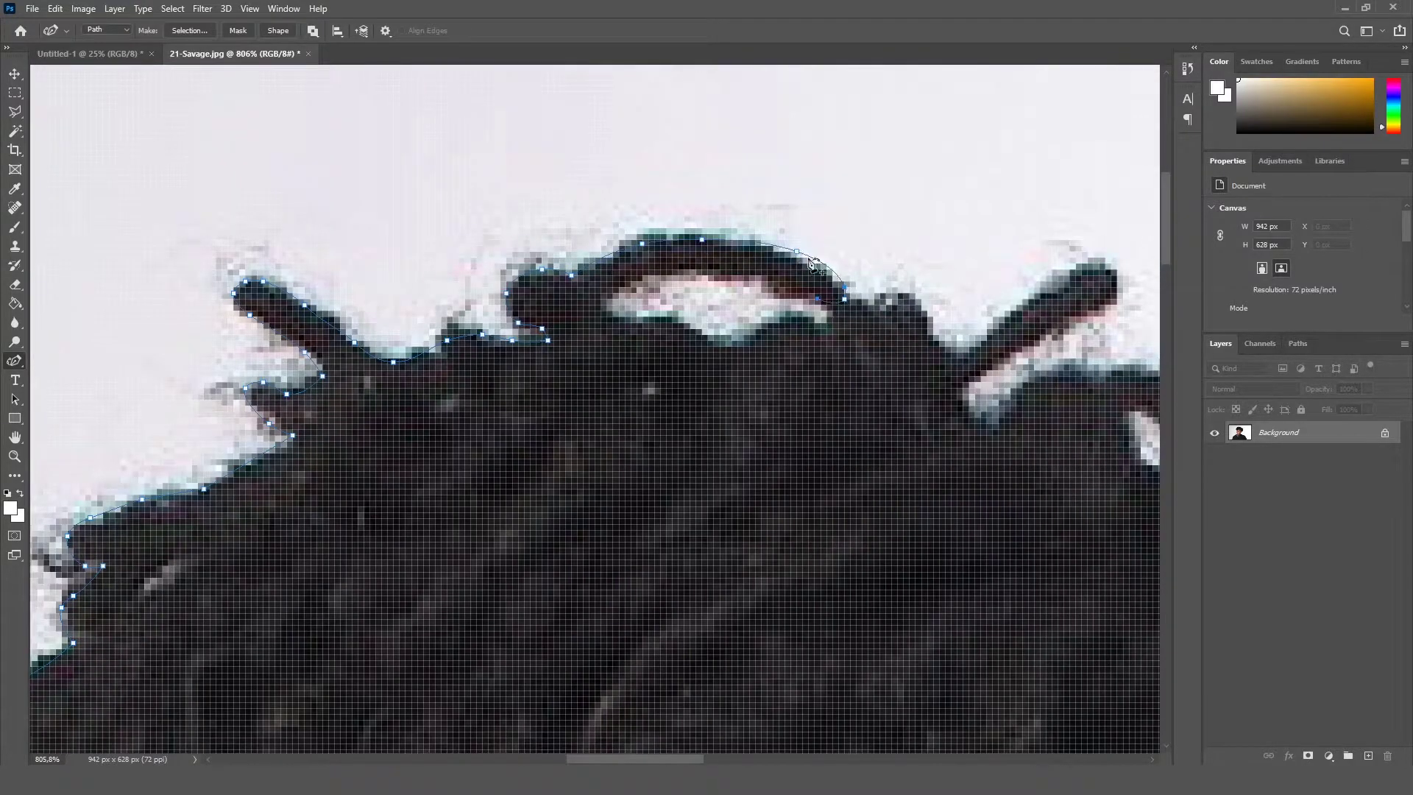
scroll(822, 332, "up", 1)
scroll(822, 332, "right", 1)
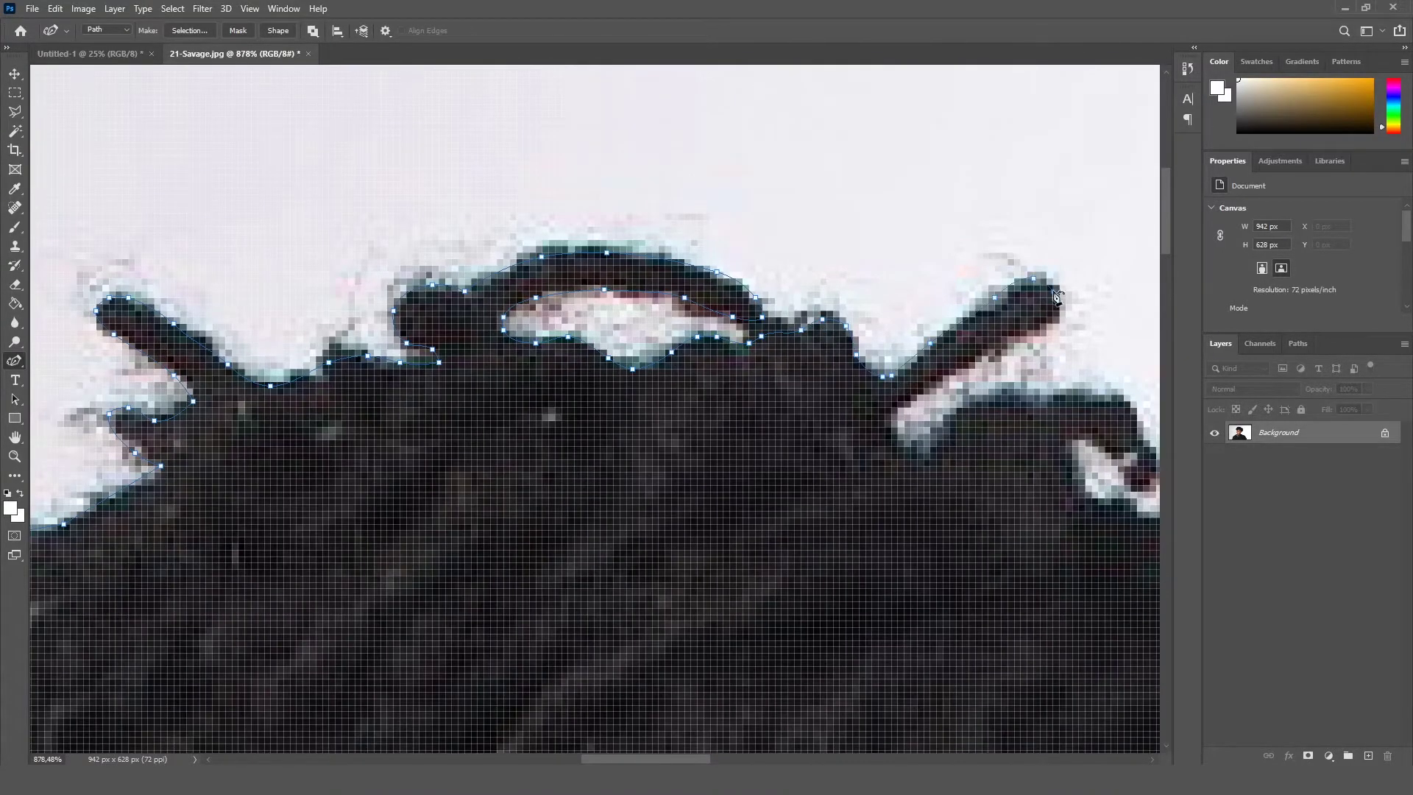
Step: Trace the strands on the right side of the hair down to where they meet the face
scroll(1130, 403, "down", 2)
scroll(1130, 404, "right", 5)
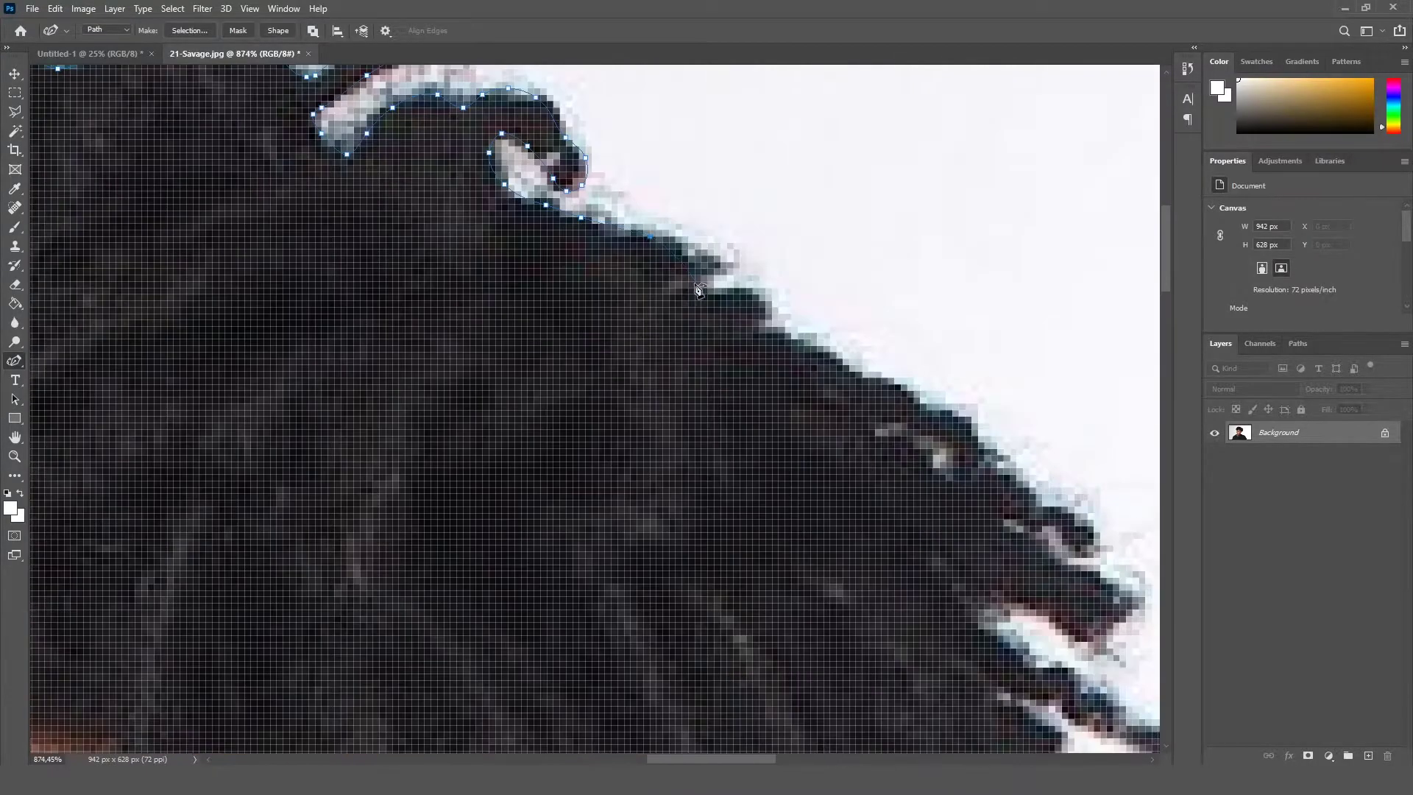
scroll(932, 417, "down", 1)
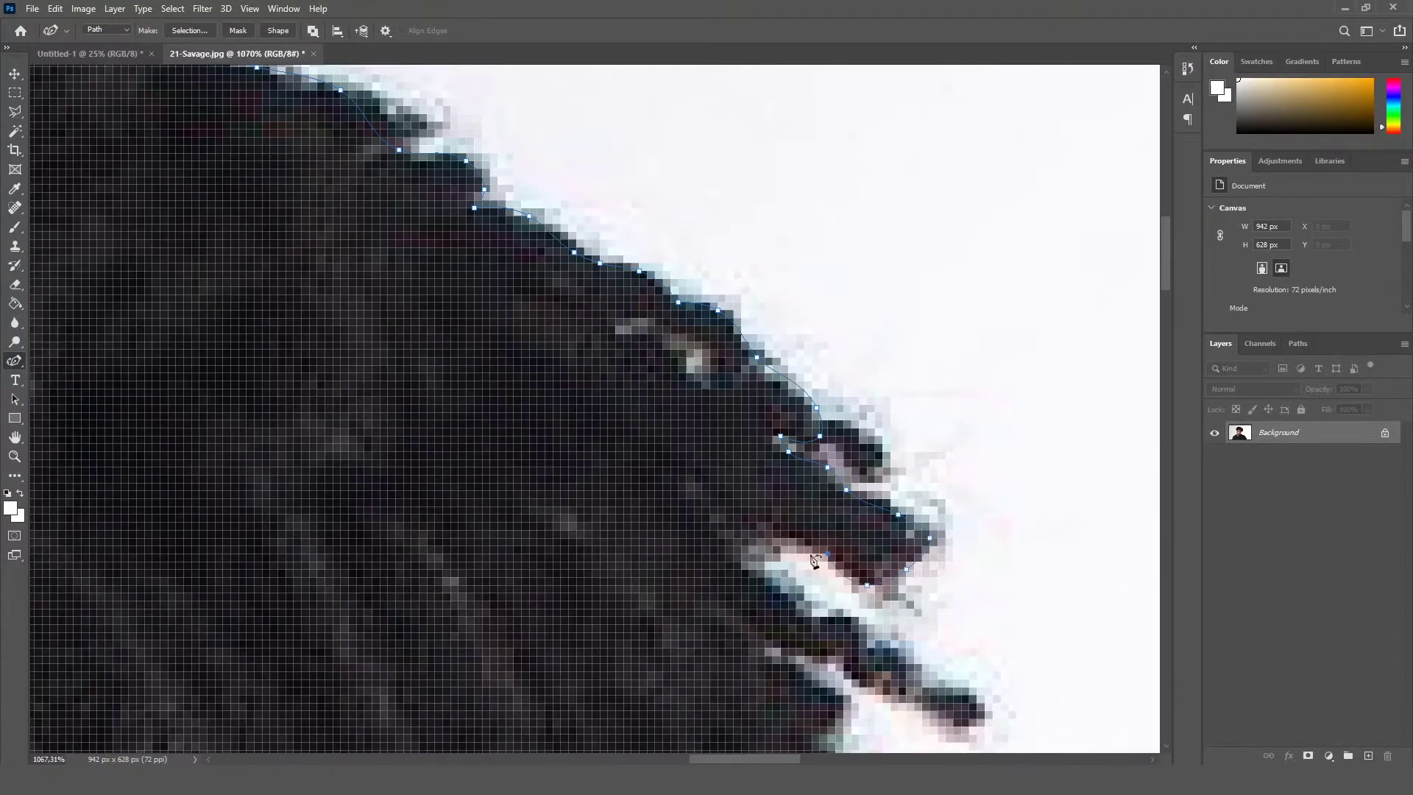
scroll(746, 363, "down", 2)
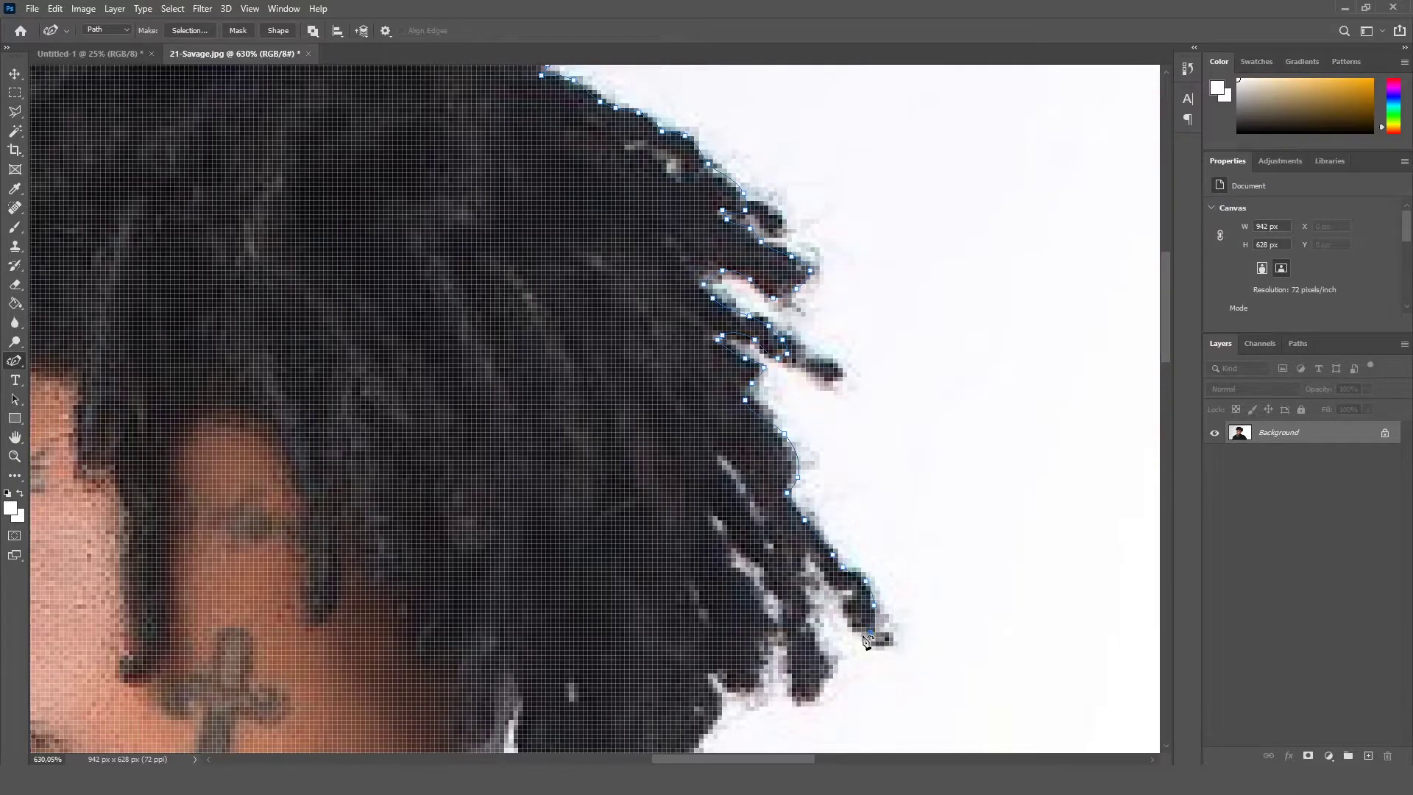
scroll(759, 604, "down", 3)
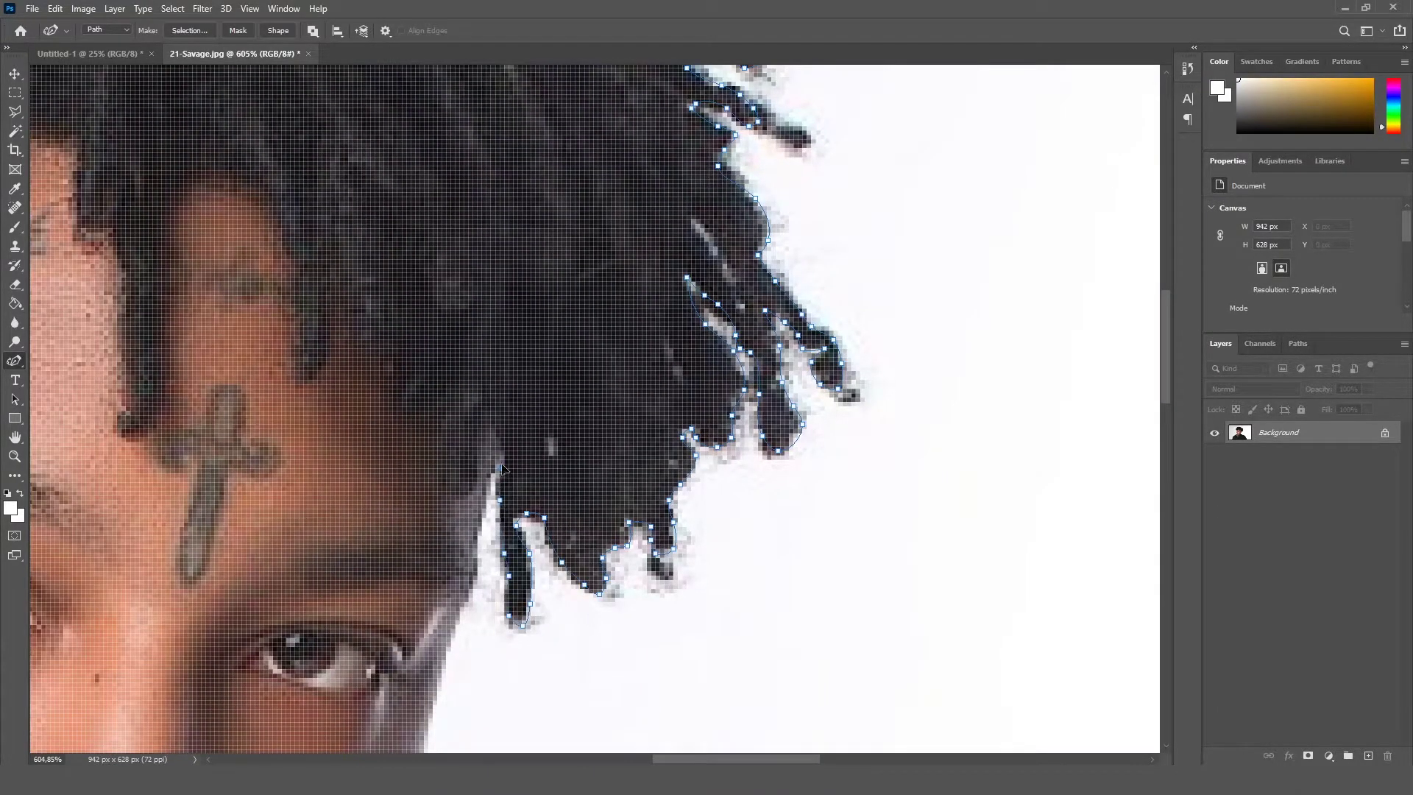
Step: Continue the path along the right side of the face, shoulder and sleeve to the image's bottom edge
scroll(464, 618, "down", 5)
scroll(568, 622, "right", 5)
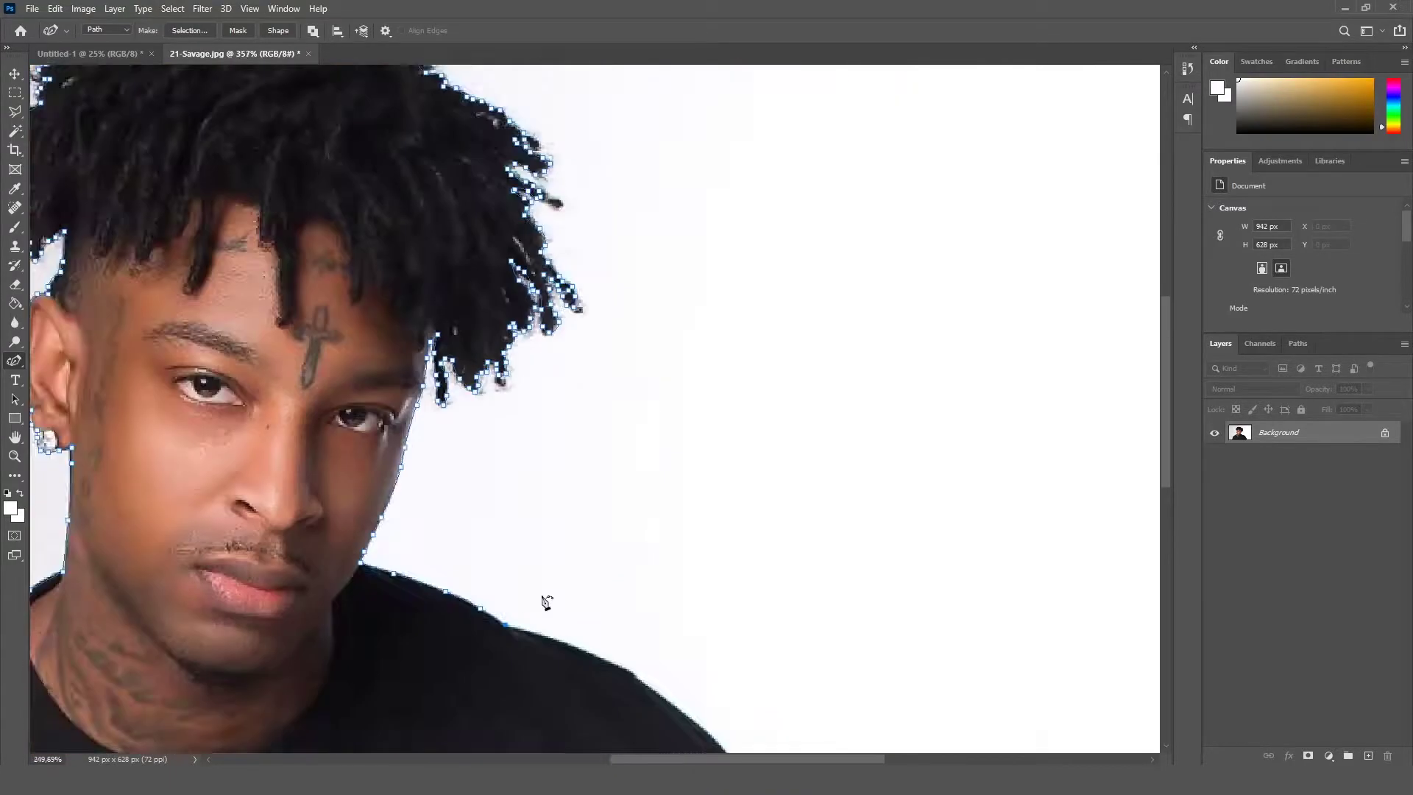
scroll(736, 515, "up", 2)
scroll(778, 544, "down", 4)
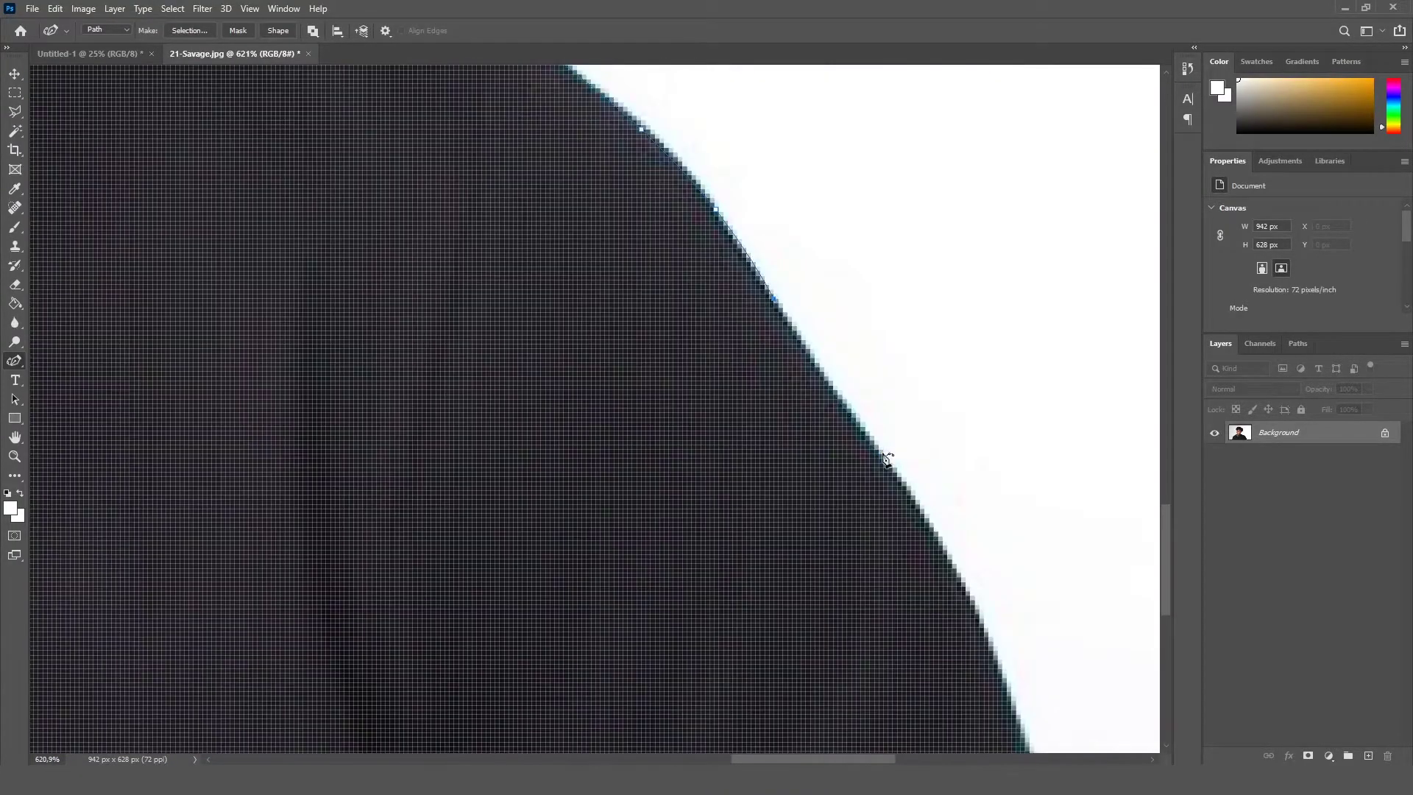
scroll(1013, 659, "down", 3)
scroll(880, 647, "up", 2)
scroll(792, 638, "down", 4)
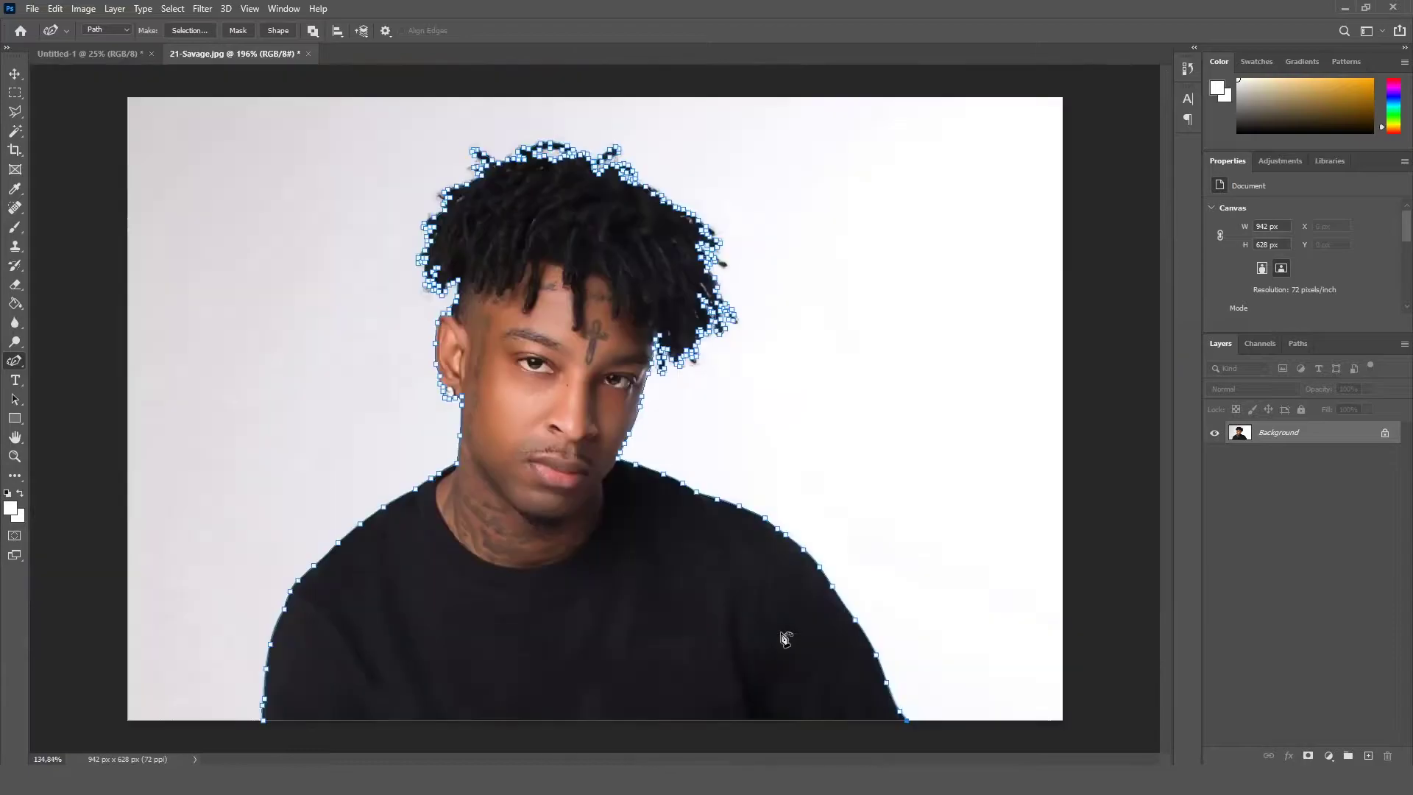
Step: Close the path at its starting point and convert it to a new anti-aliased selection with 0 px feather
scroll(258, 739, "up", 4)
scroll(259, 738, "down", 3)
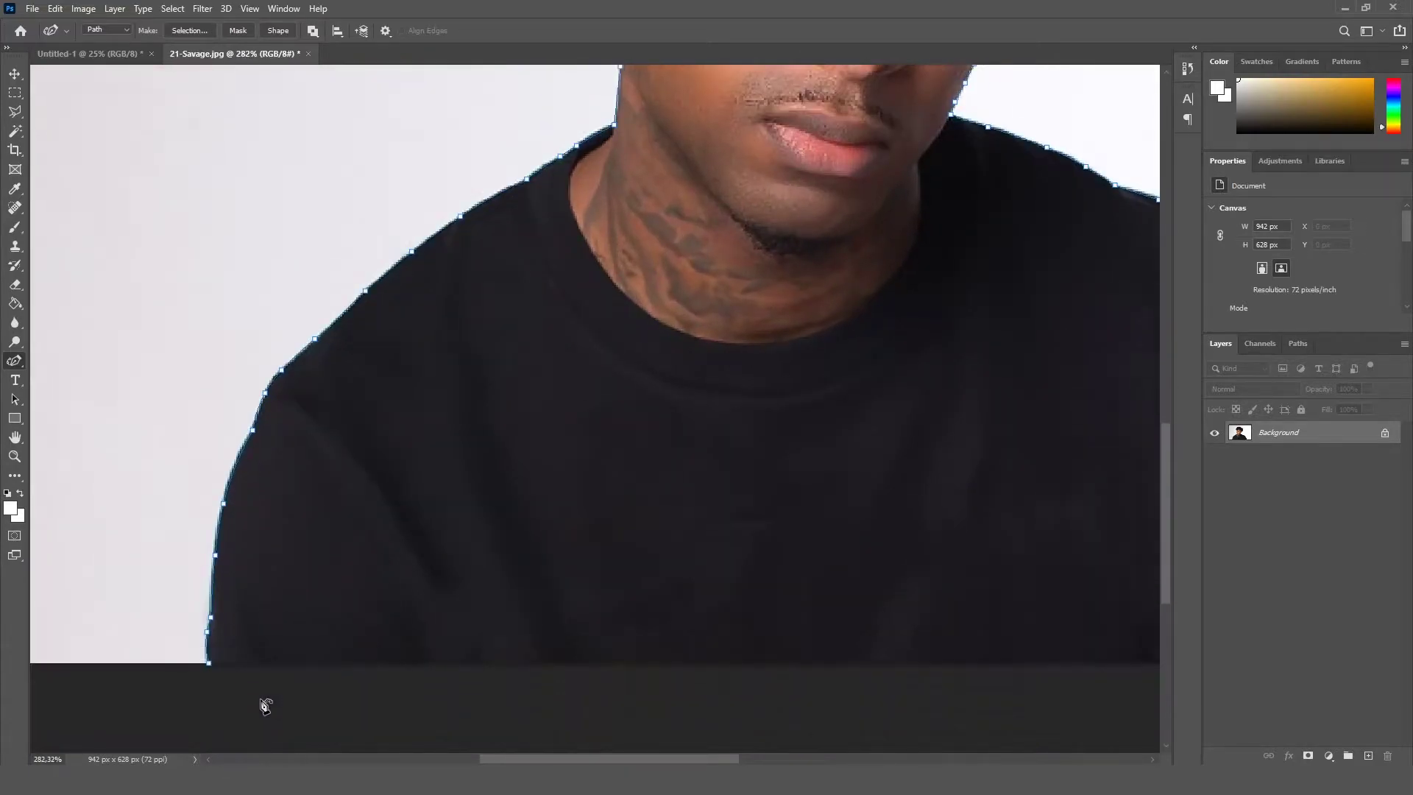
double_click(211, 655)
scroll(298, 617, "down", 3)
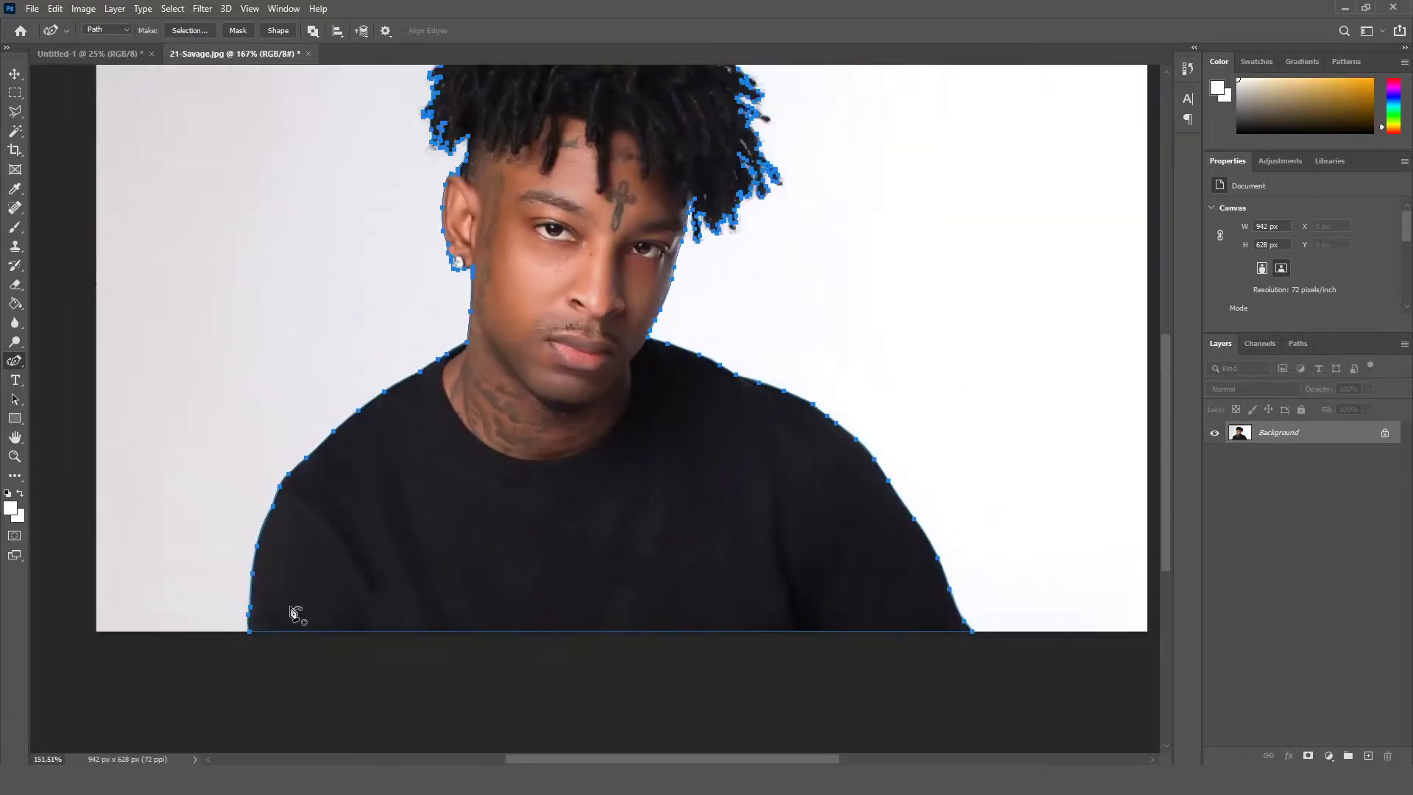
scroll(515, 475, "up", 1)
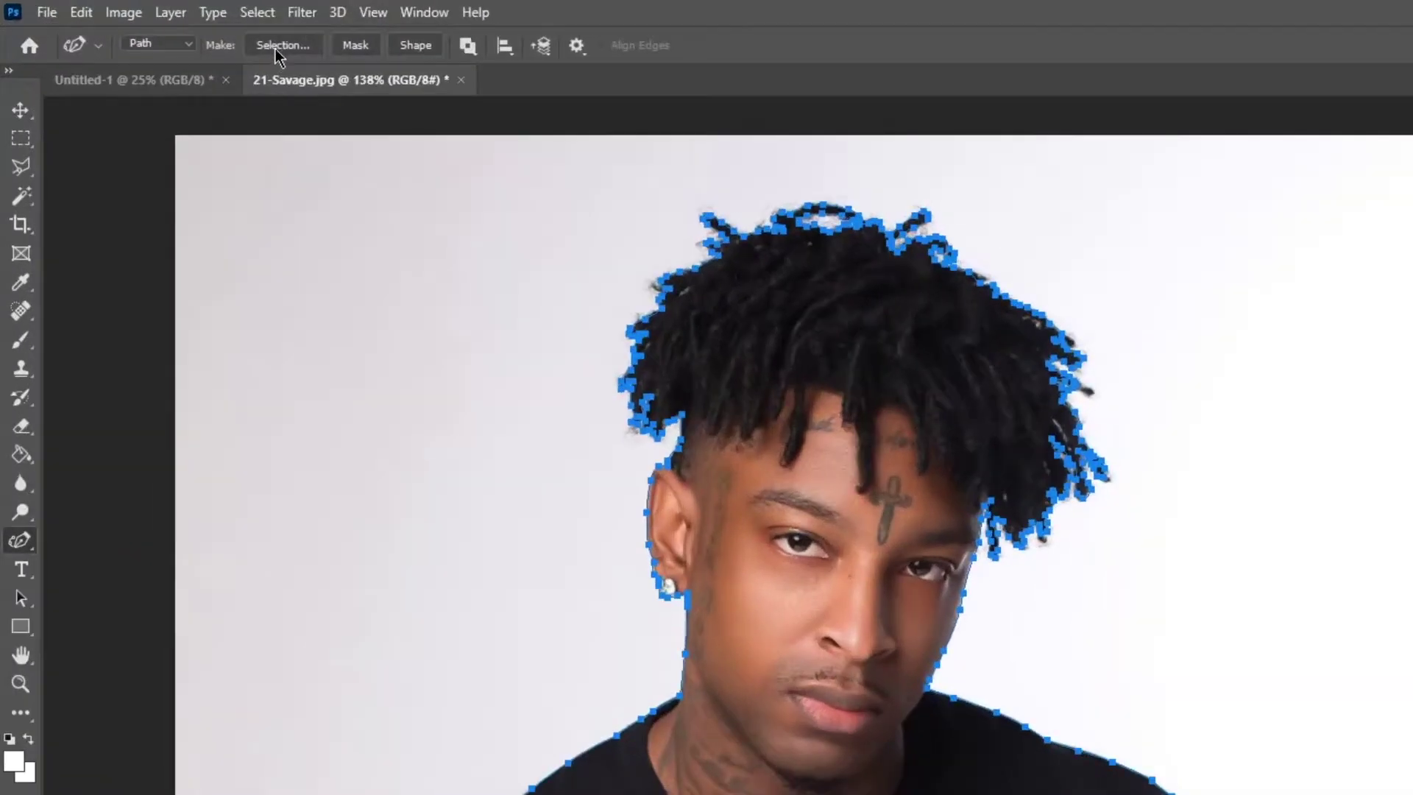
left_click(187, 30)
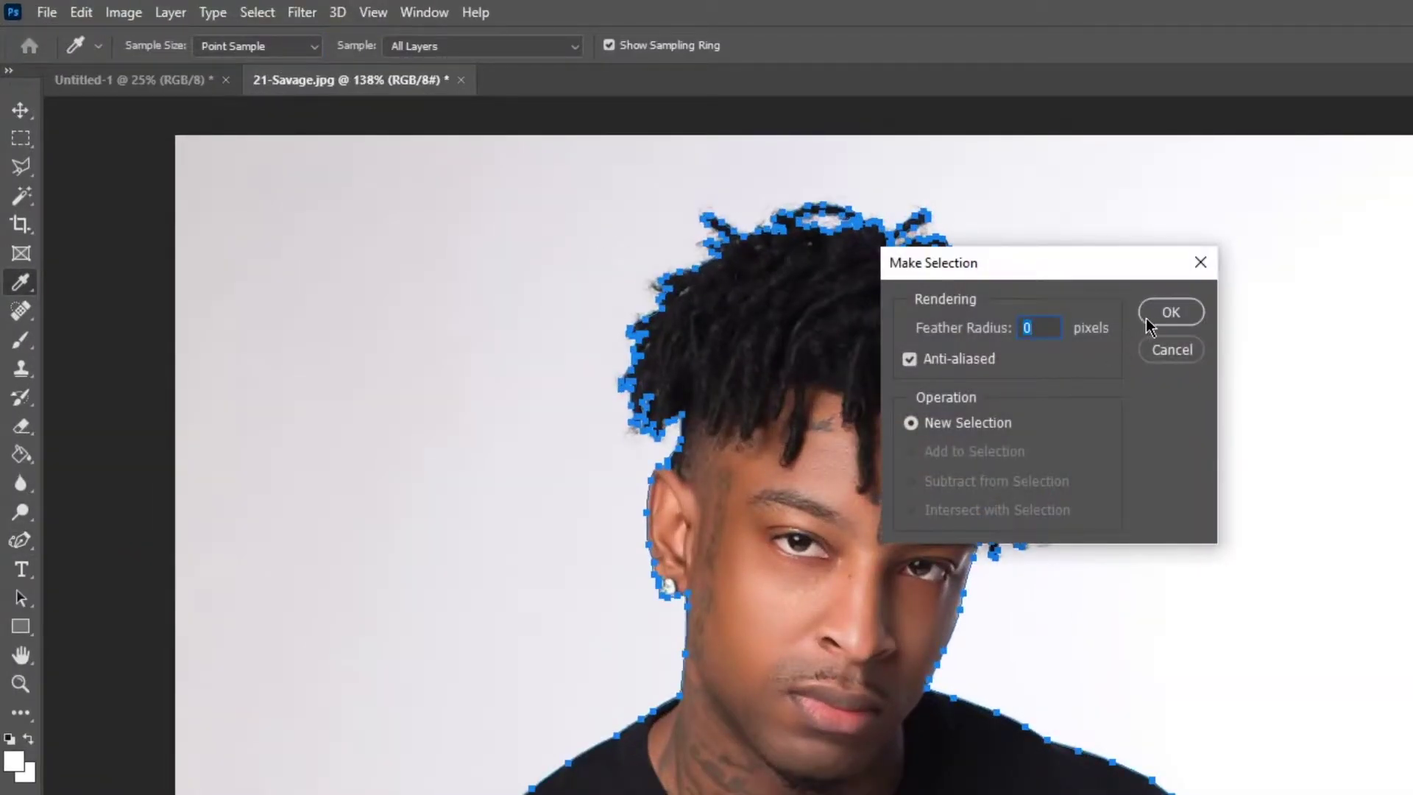
left_click(1167, 312)
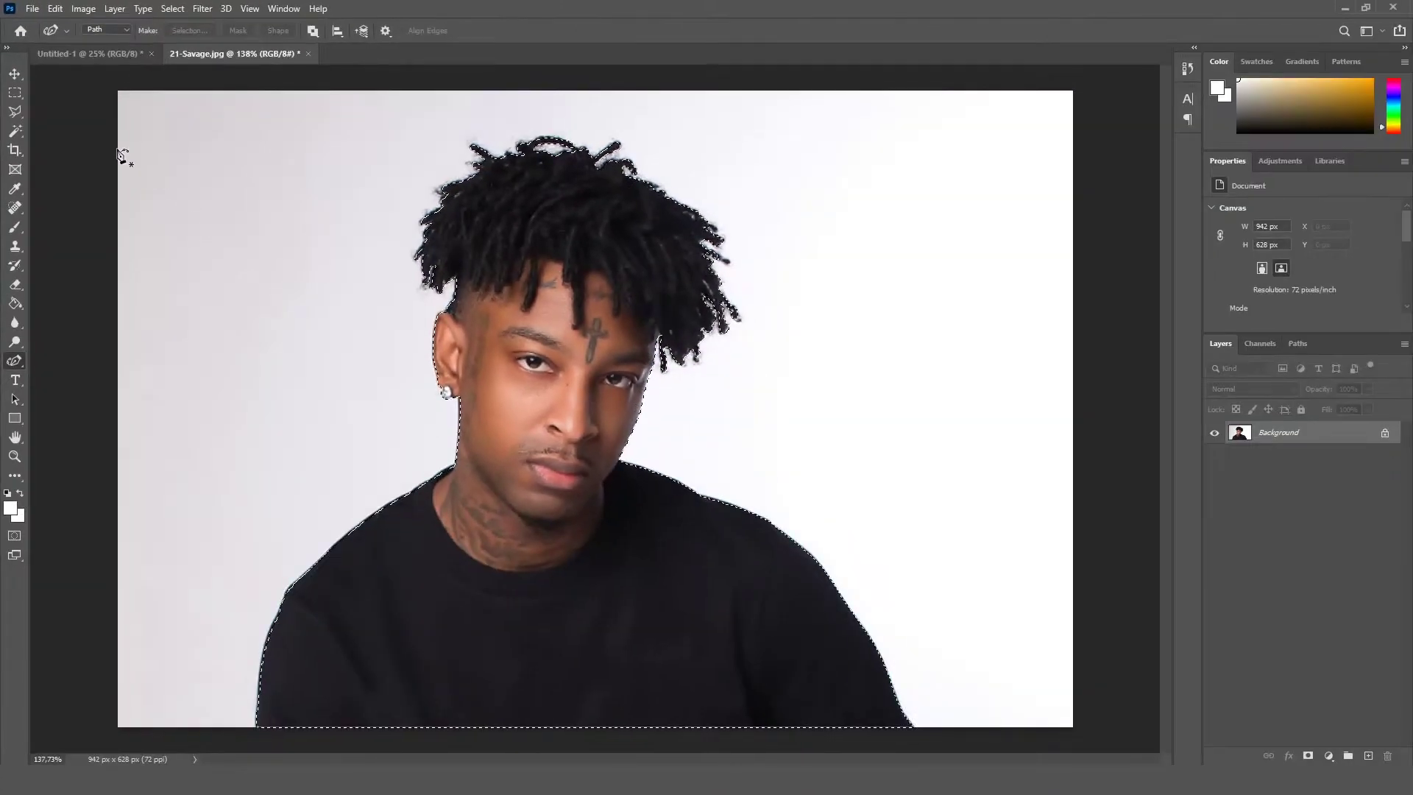
Step: Move the selected man into the Untitled-1 document, placing him near the middle of the gradient background
left_click(21, 112)
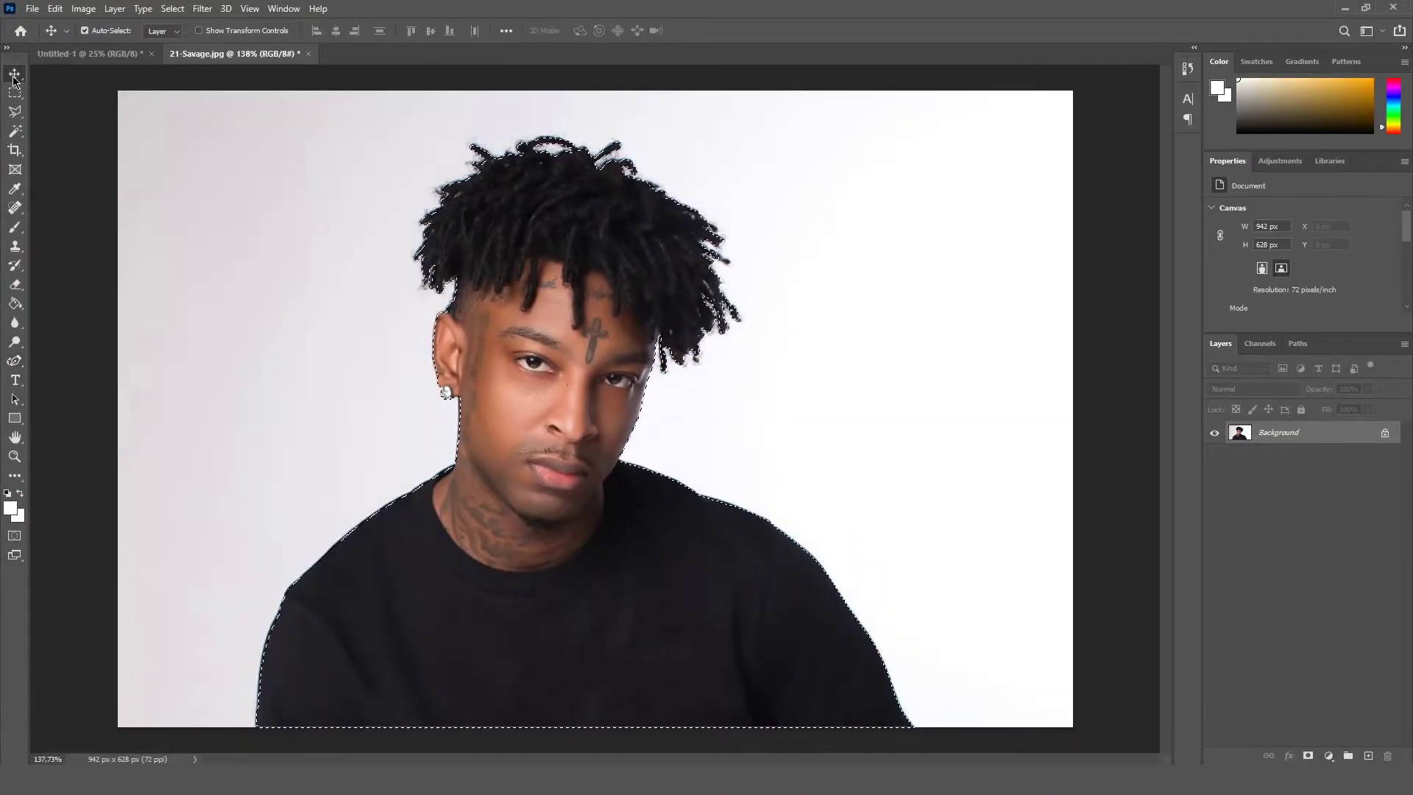
left_click_drag(461, 224, 132, 59)
left_click_drag(243, 157, 562, 420)
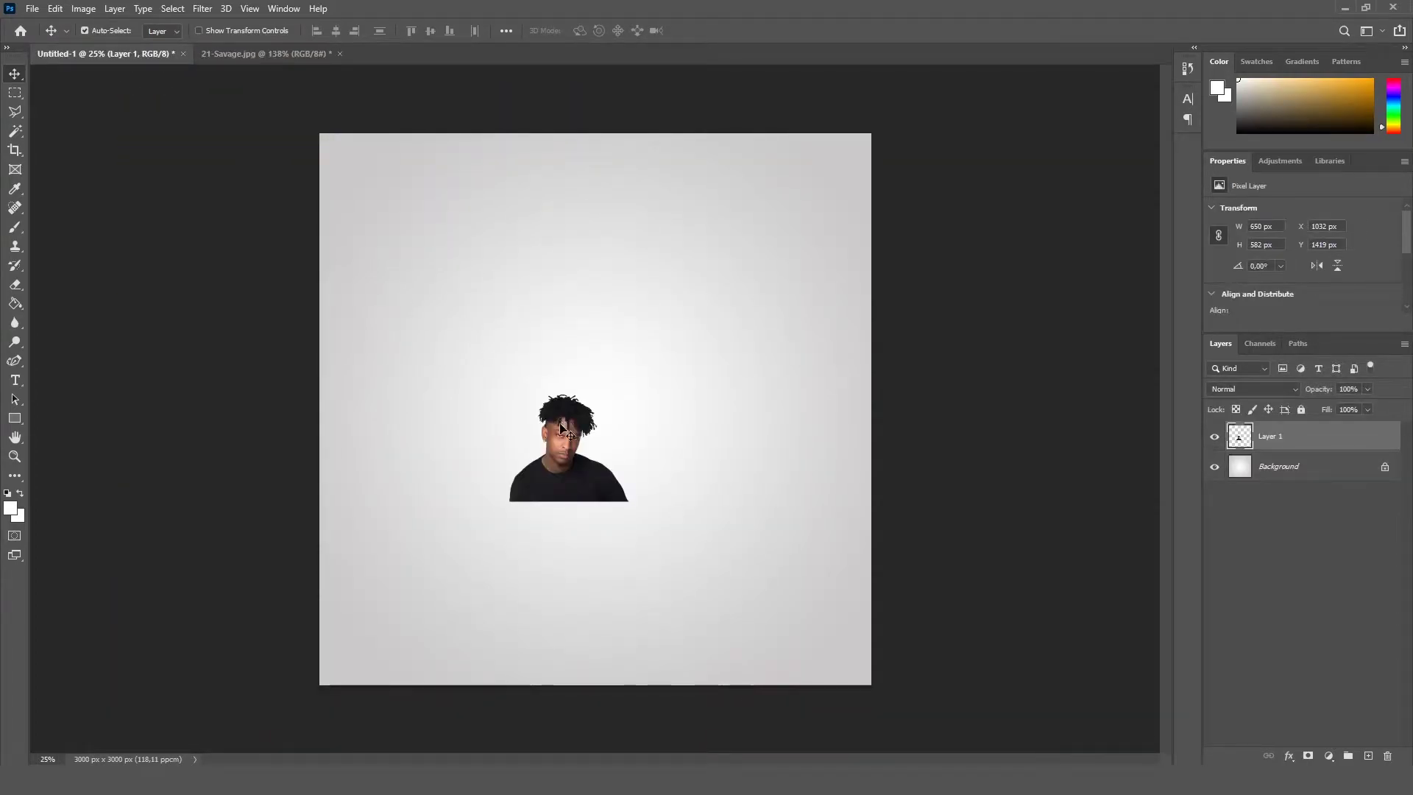
Step: Scale the cut-out proportionally to about 499% and position it so the shoulders span the canvas and reach its bottom edge
key("ctrl+t")
left_click_drag(509, 396, 270, 180)
left_click_drag(640, 507, 881, 722)
left_click_drag(697, 604, 724, 589)
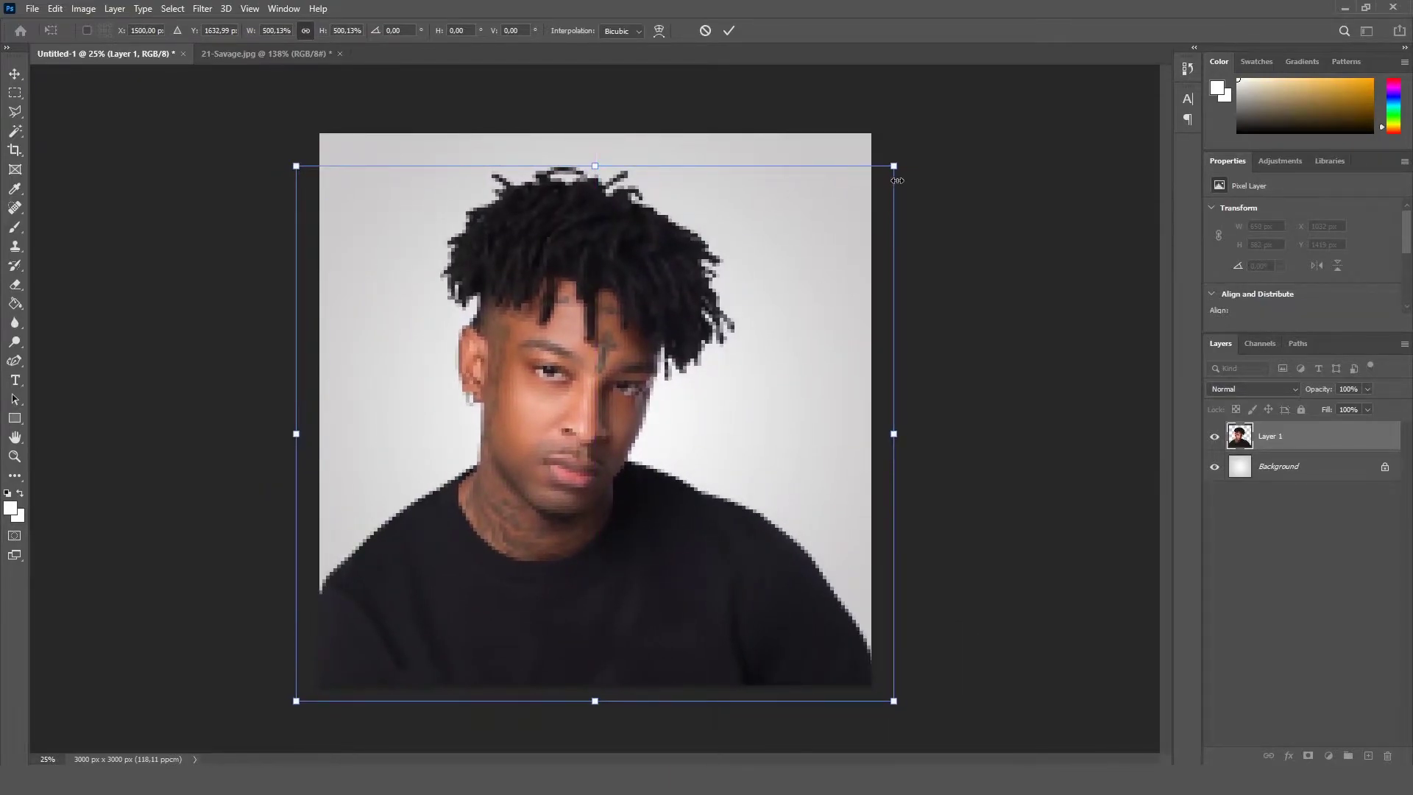
left_click_drag(898, 158, 900, 163)
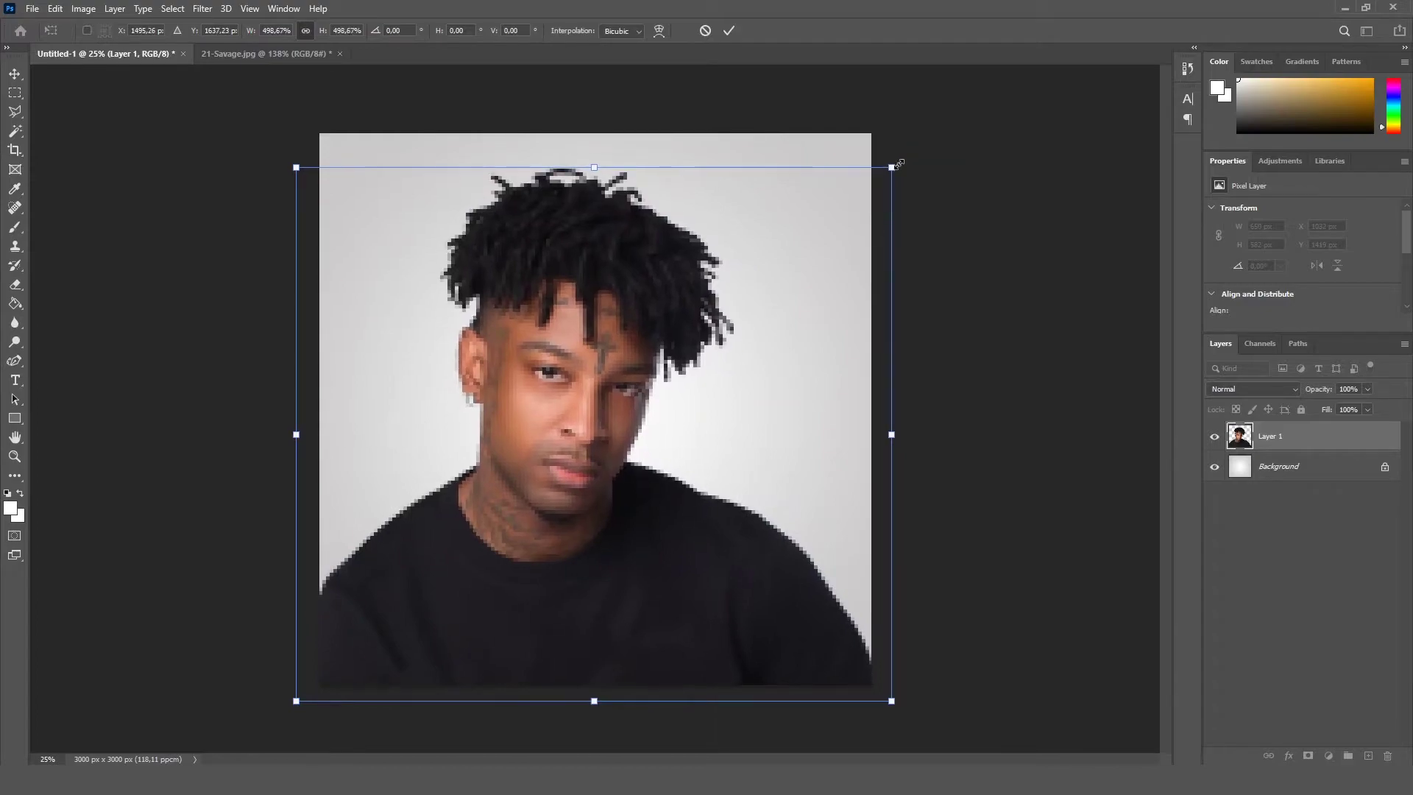
left_click(729, 34)
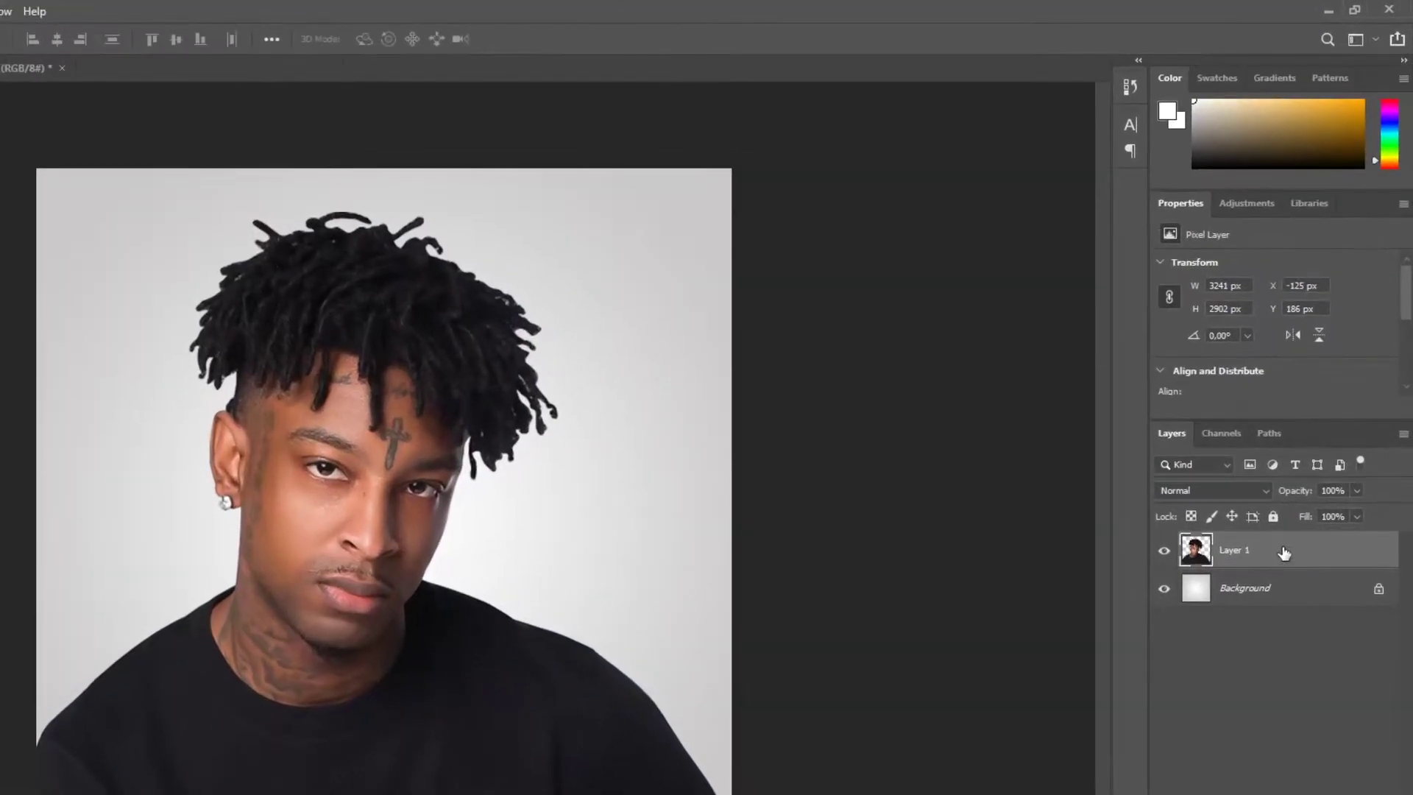
Step: Duplicate the man's cut-out layer, Layer 1, within the document
right_click(1309, 434)
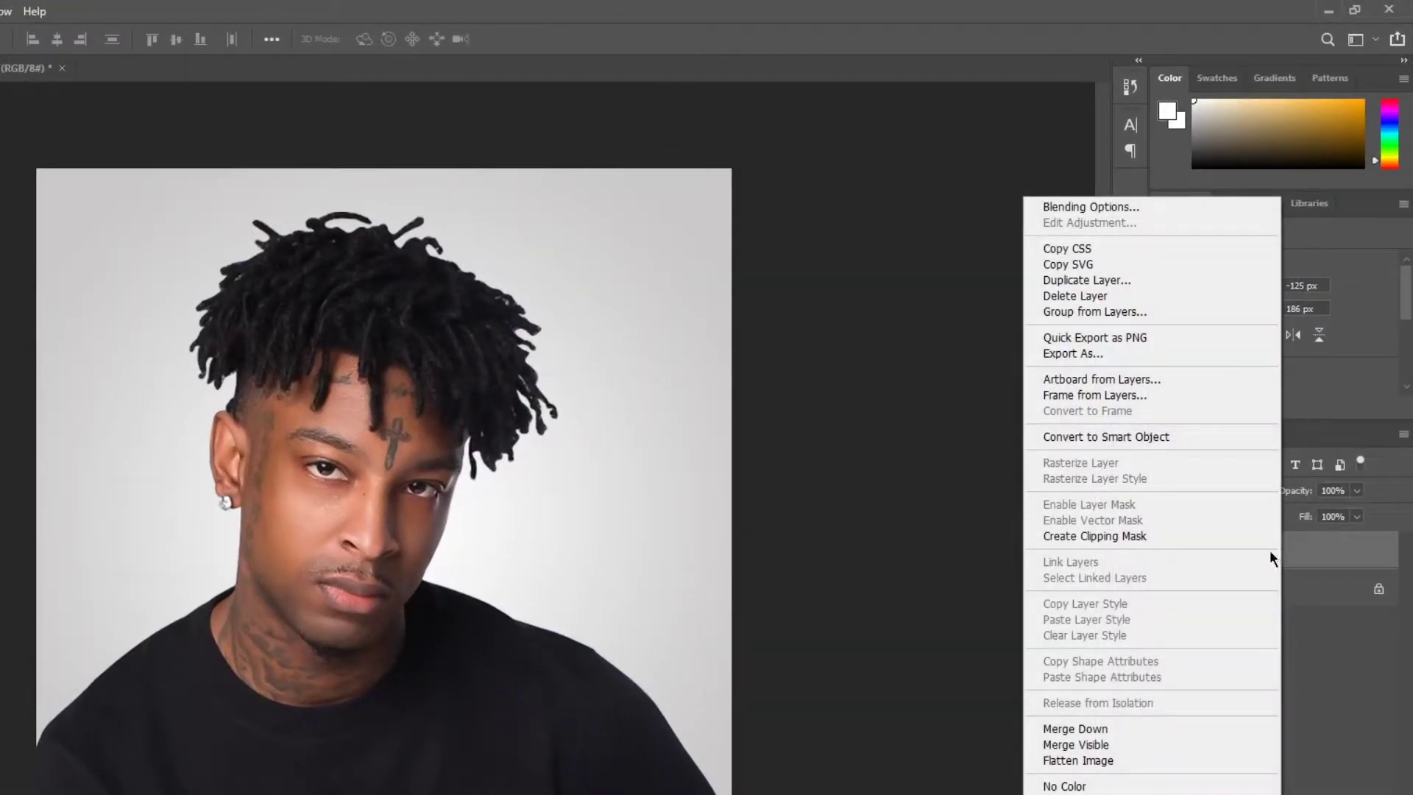
left_click(1094, 281)
left_click(680, 276)
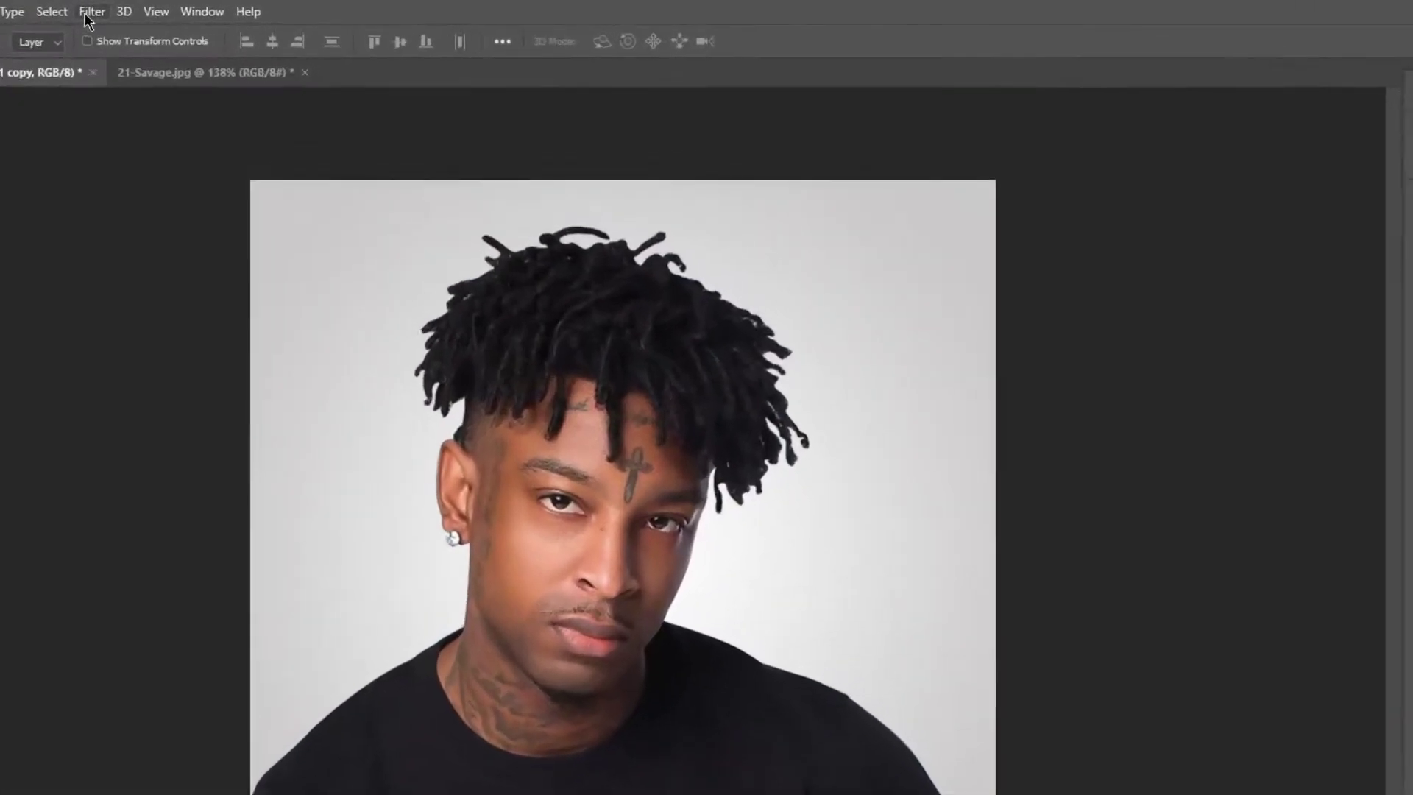
Step: Pixelate the duplicated portrait layer with the Mosaic filter at a cell size of 30 square
left_click(200, 9)
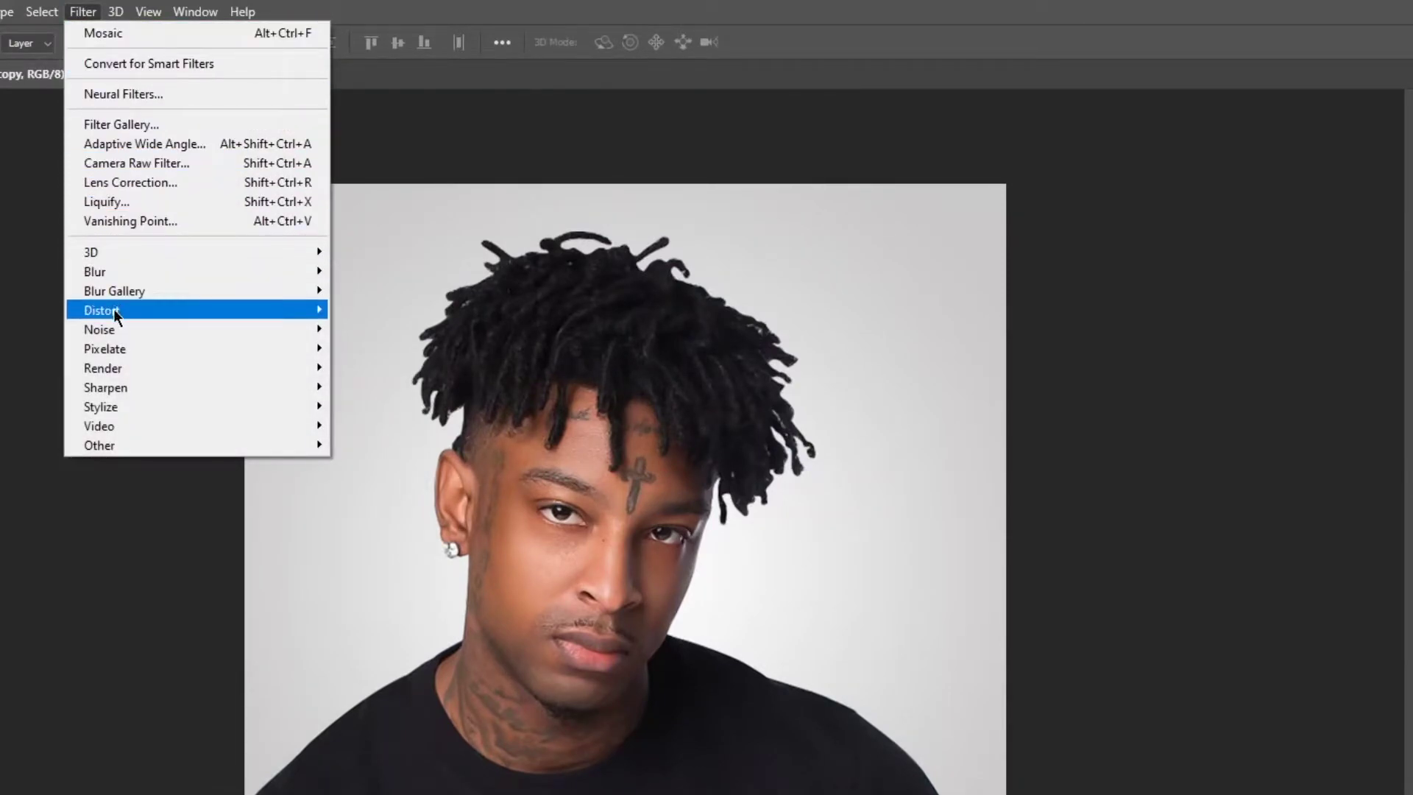
mouse_move(114, 351)
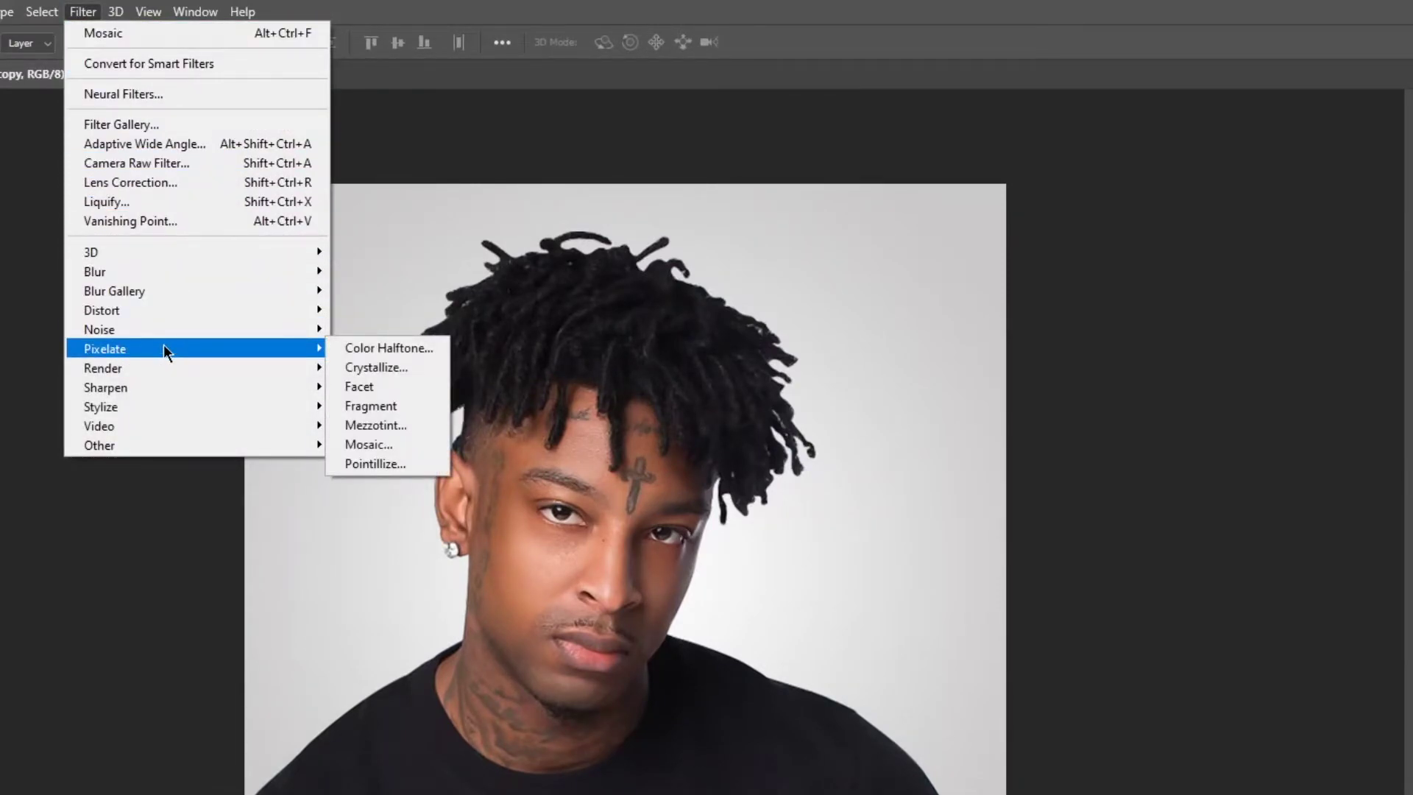
left_click(375, 443)
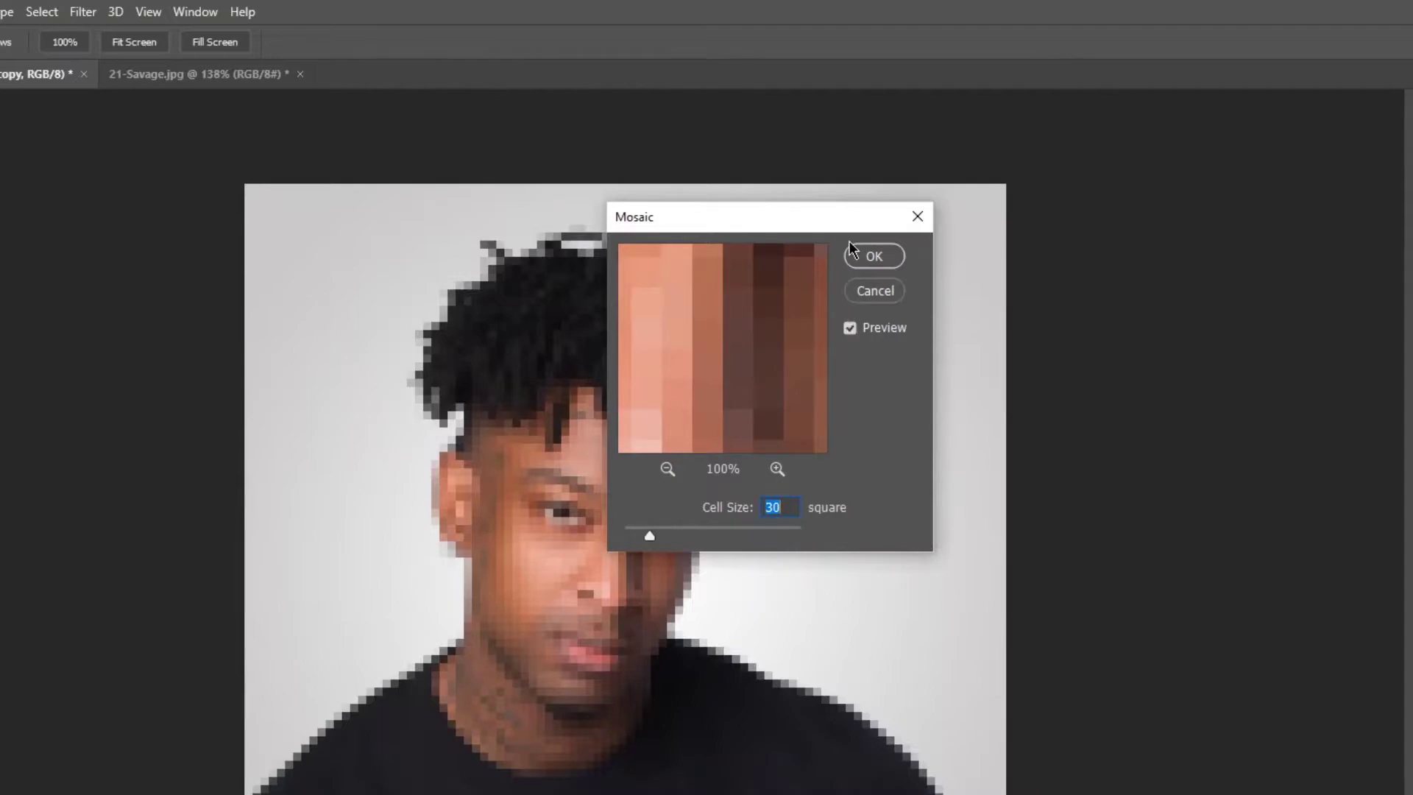
left_click(869, 257)
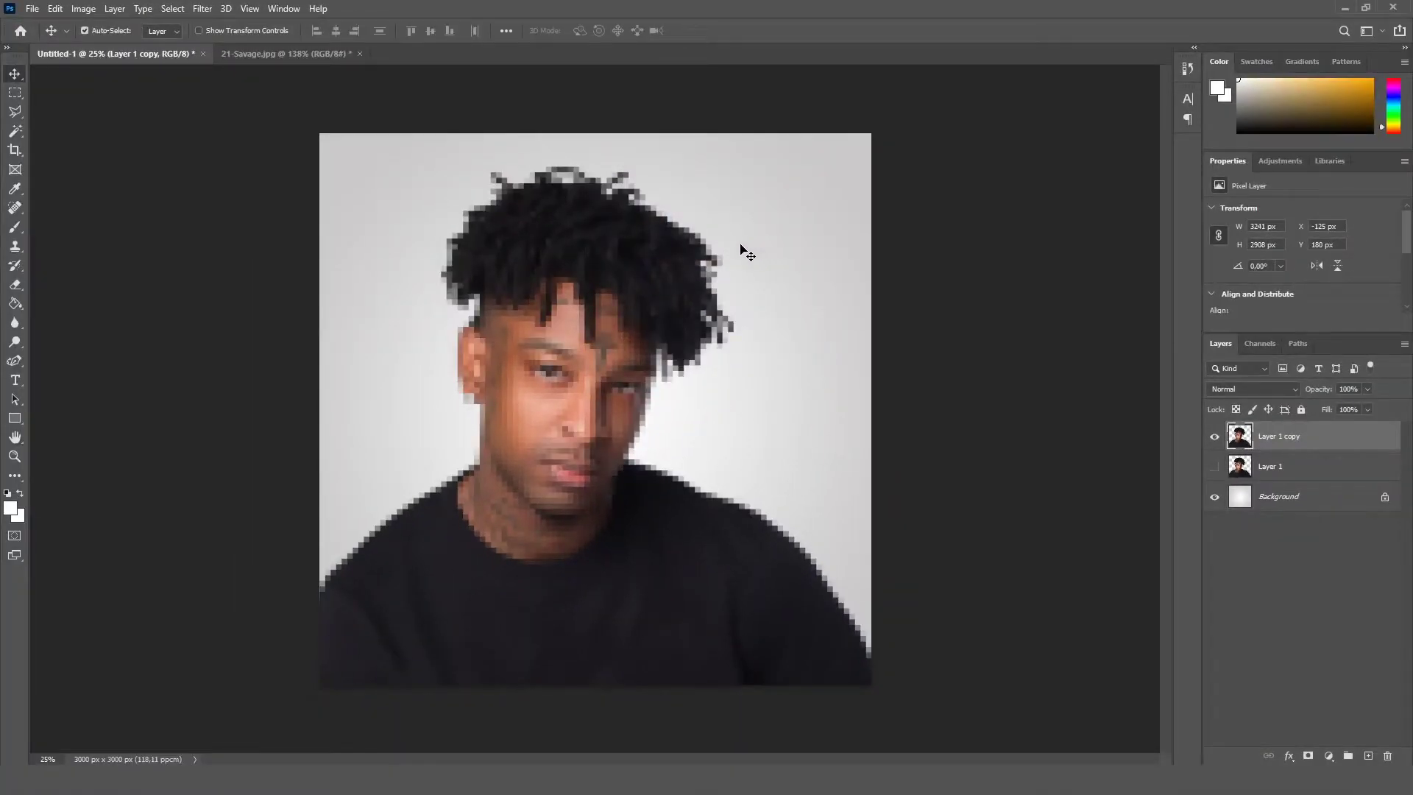
scroll(617, 274, "down", 8)
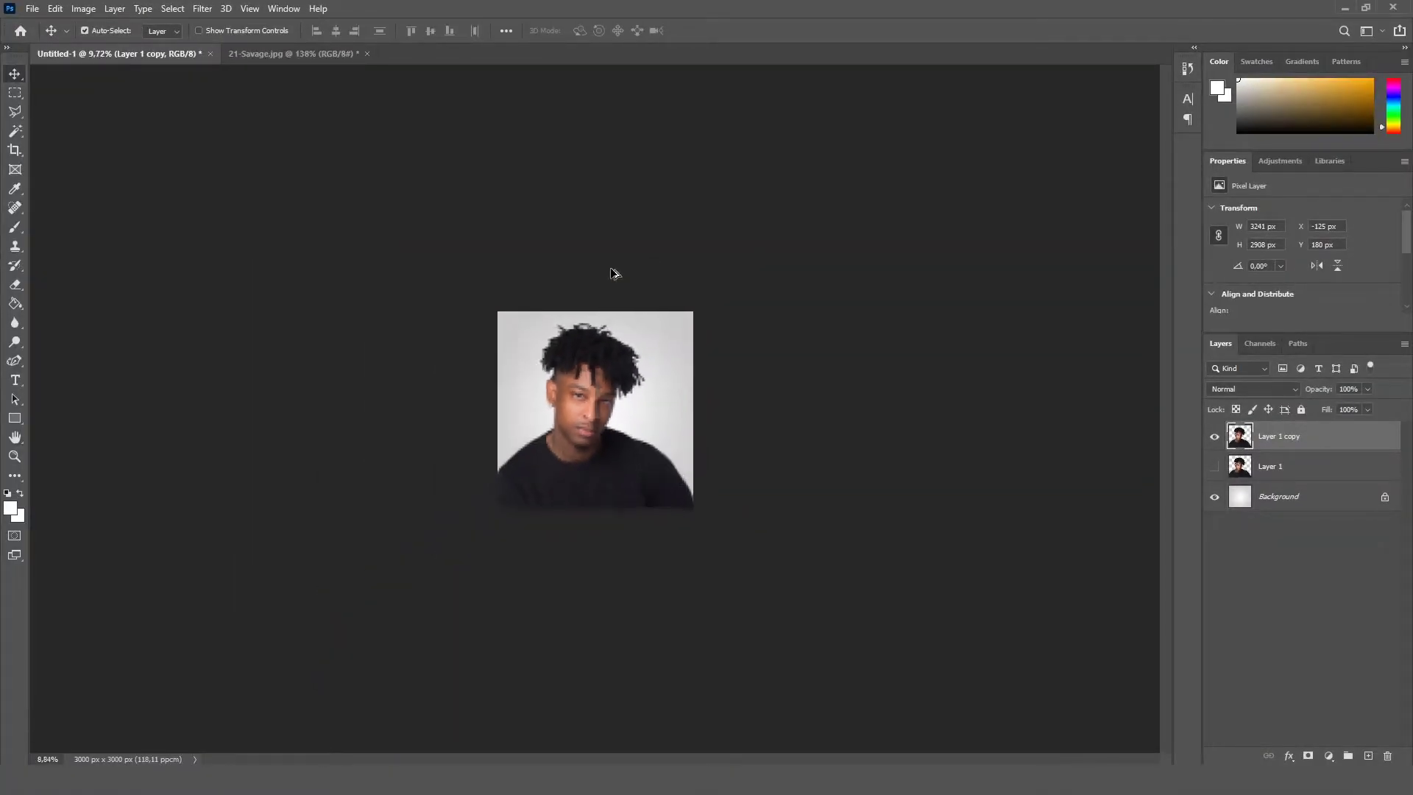
scroll(574, 442, "up", 6)
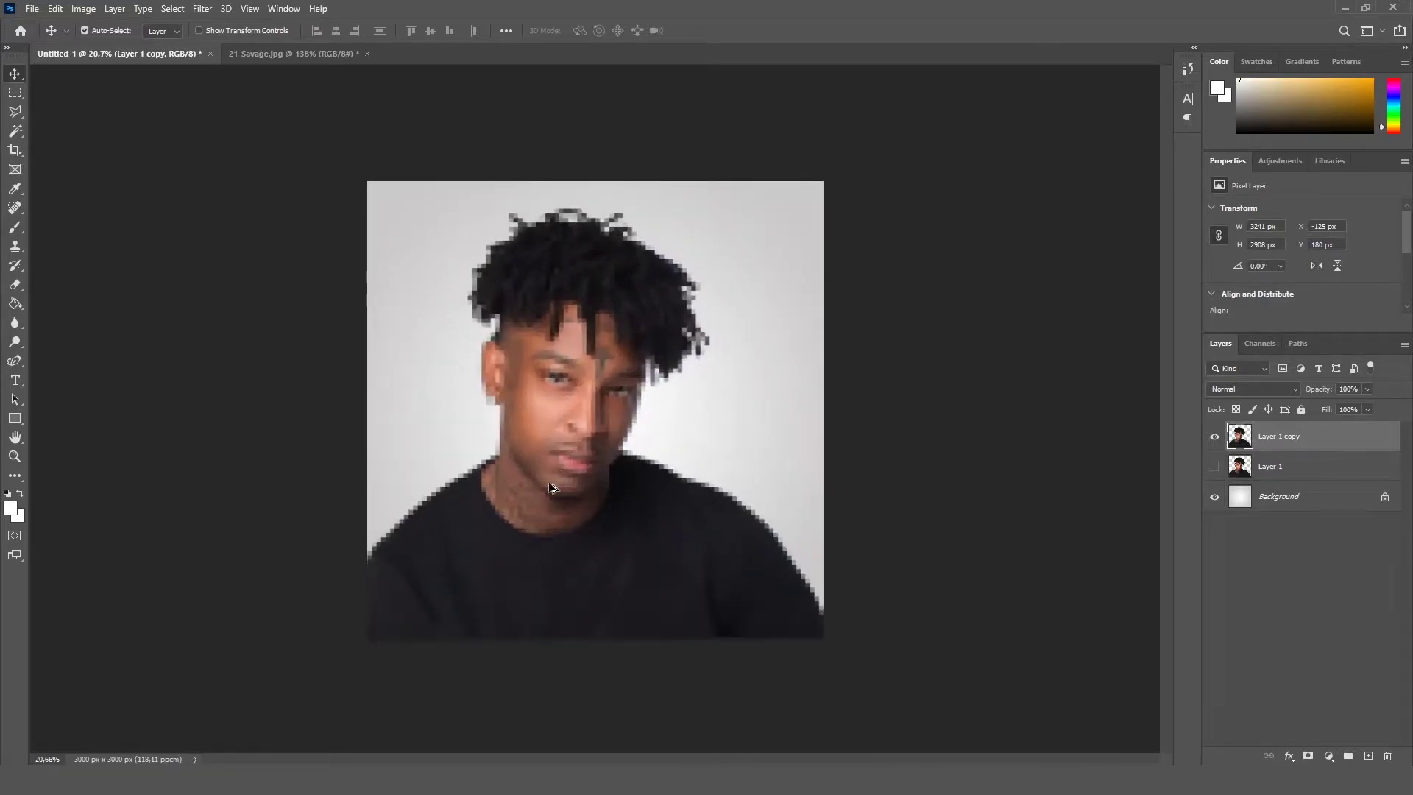
scroll(483, 515, "up", 2)
scroll(484, 514, "down", 1)
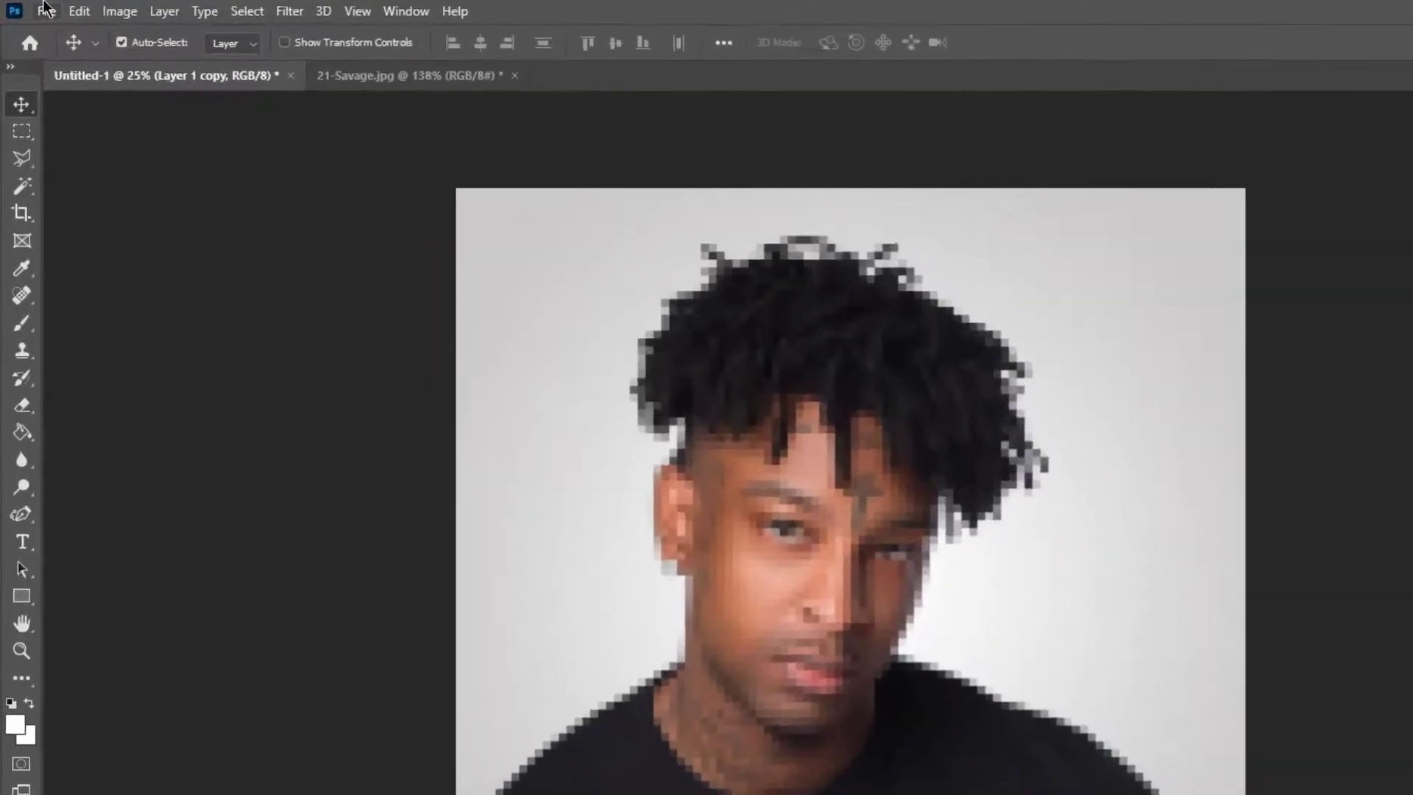
Step: Bring the collage.jpg faces image into the Untitled-1 document as the top layer, covering the whole 3000 x 3000 px canvas
left_click(31, 7)
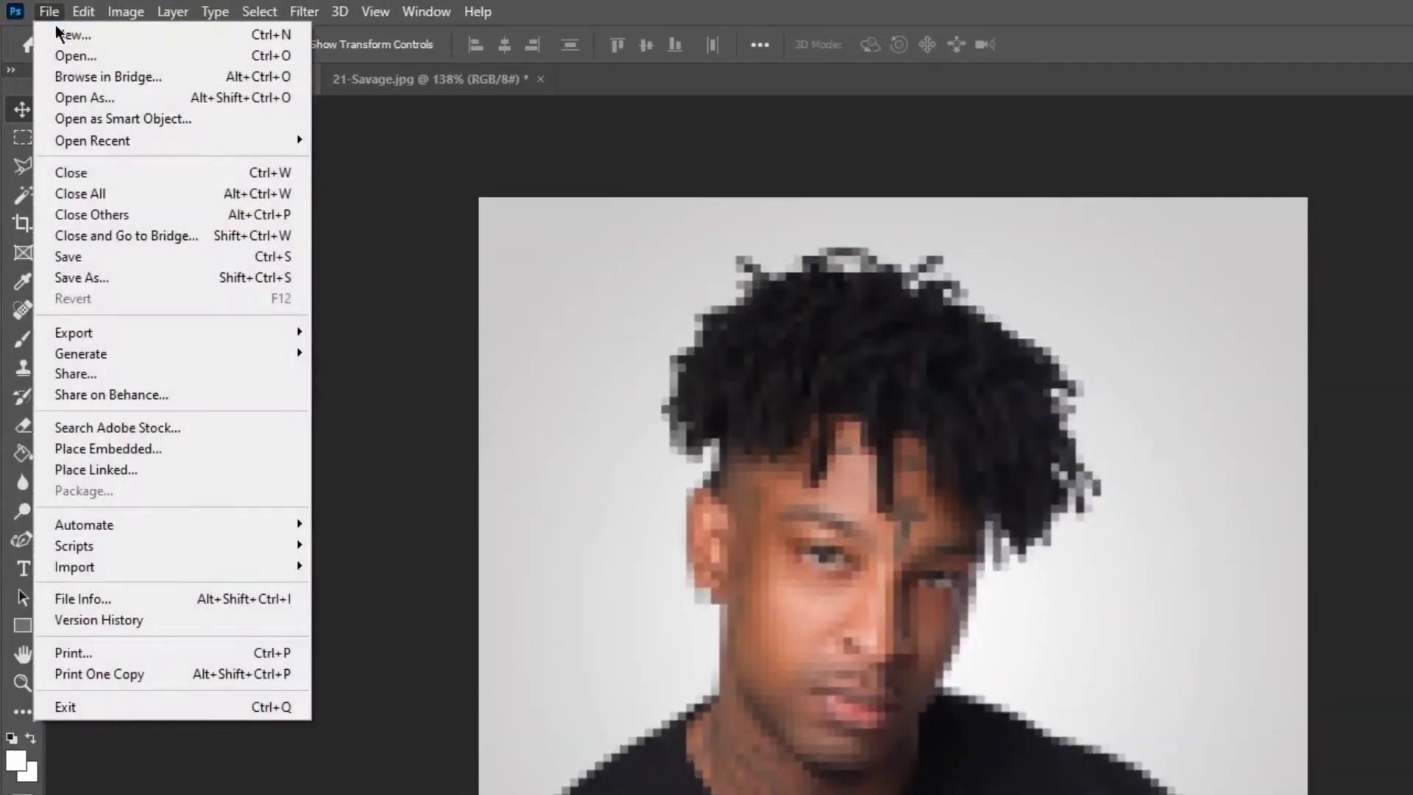
left_click(48, 35)
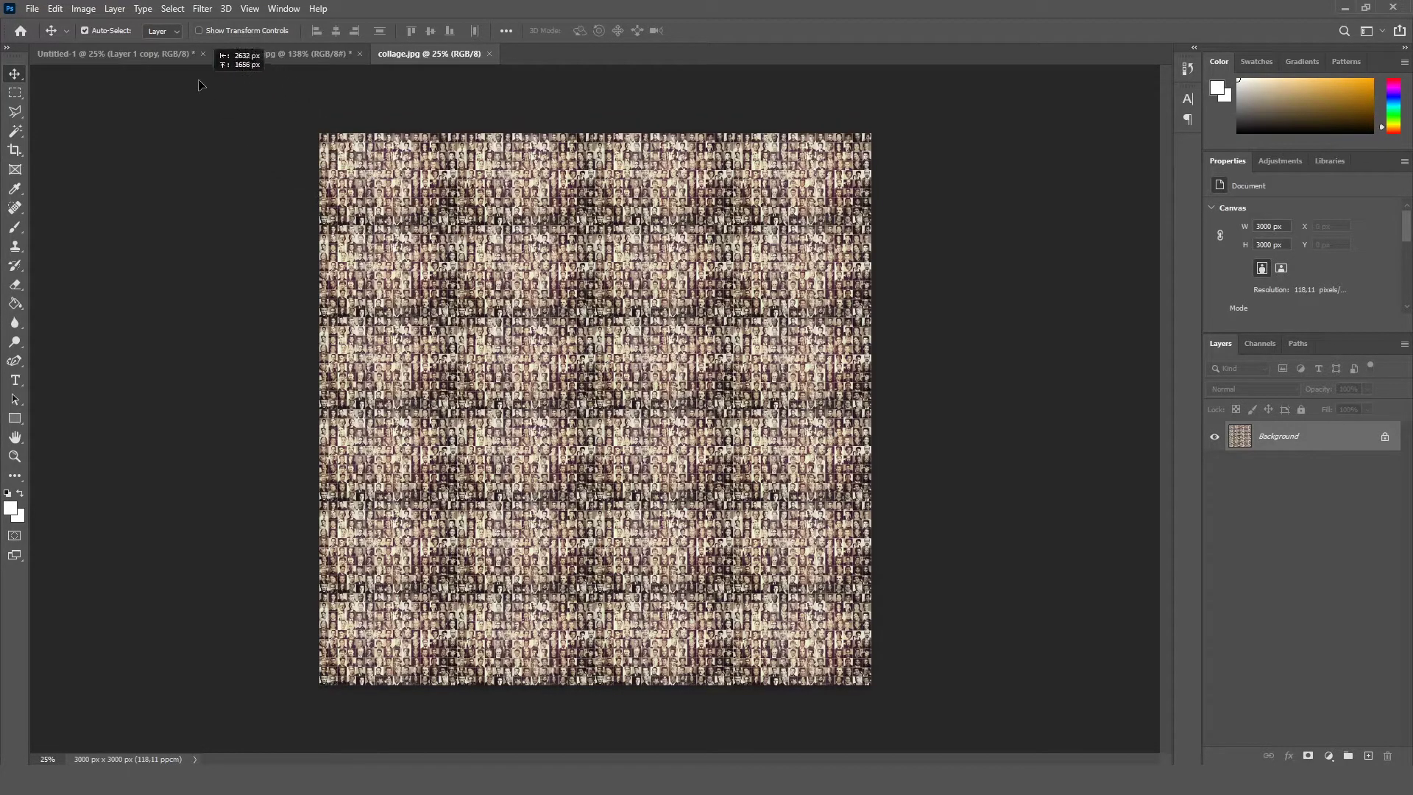
left_click(168, 50)
left_click_drag(528, 326, 586, 401)
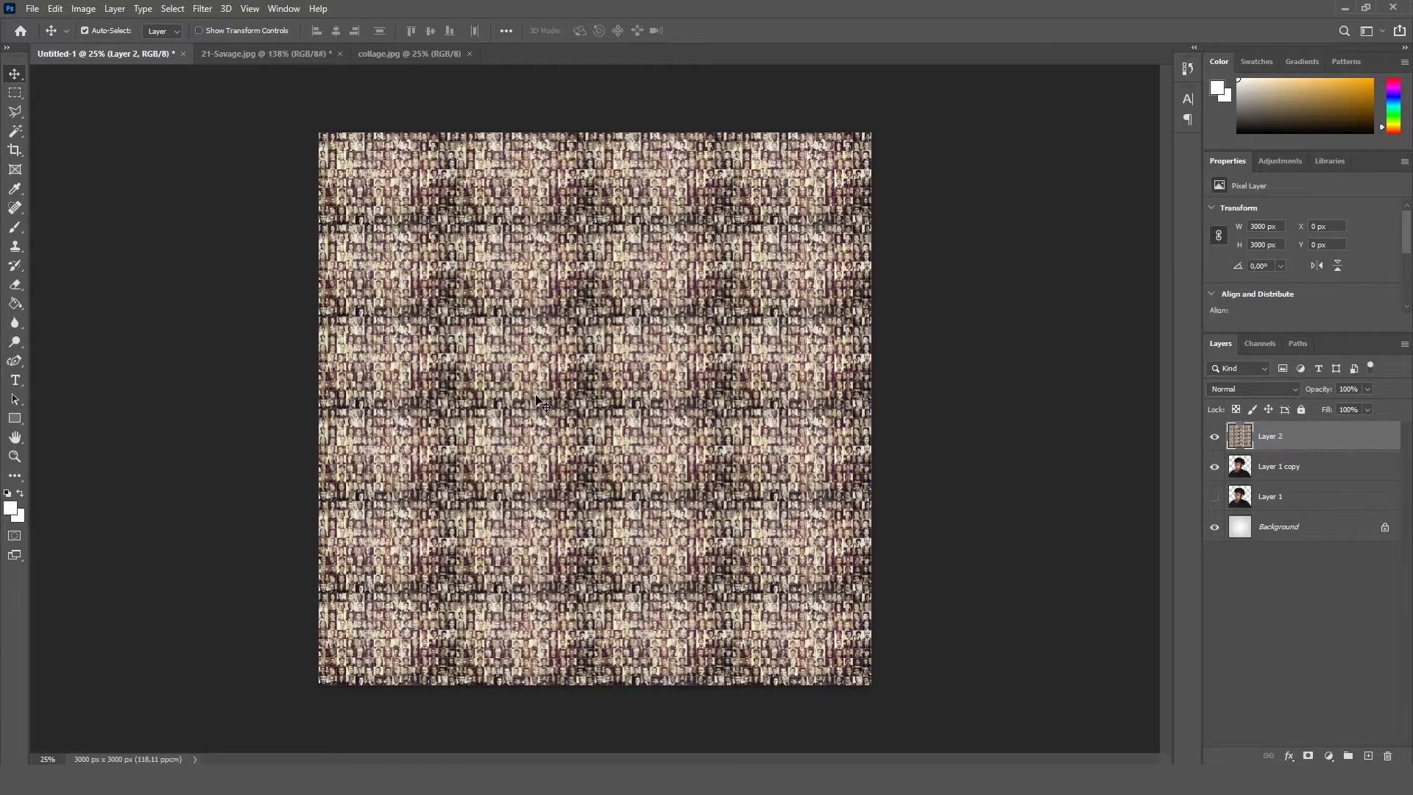
Step: Convert the collage layer to black and white using the Infrared preset
scroll(534, 386, "up", 5)
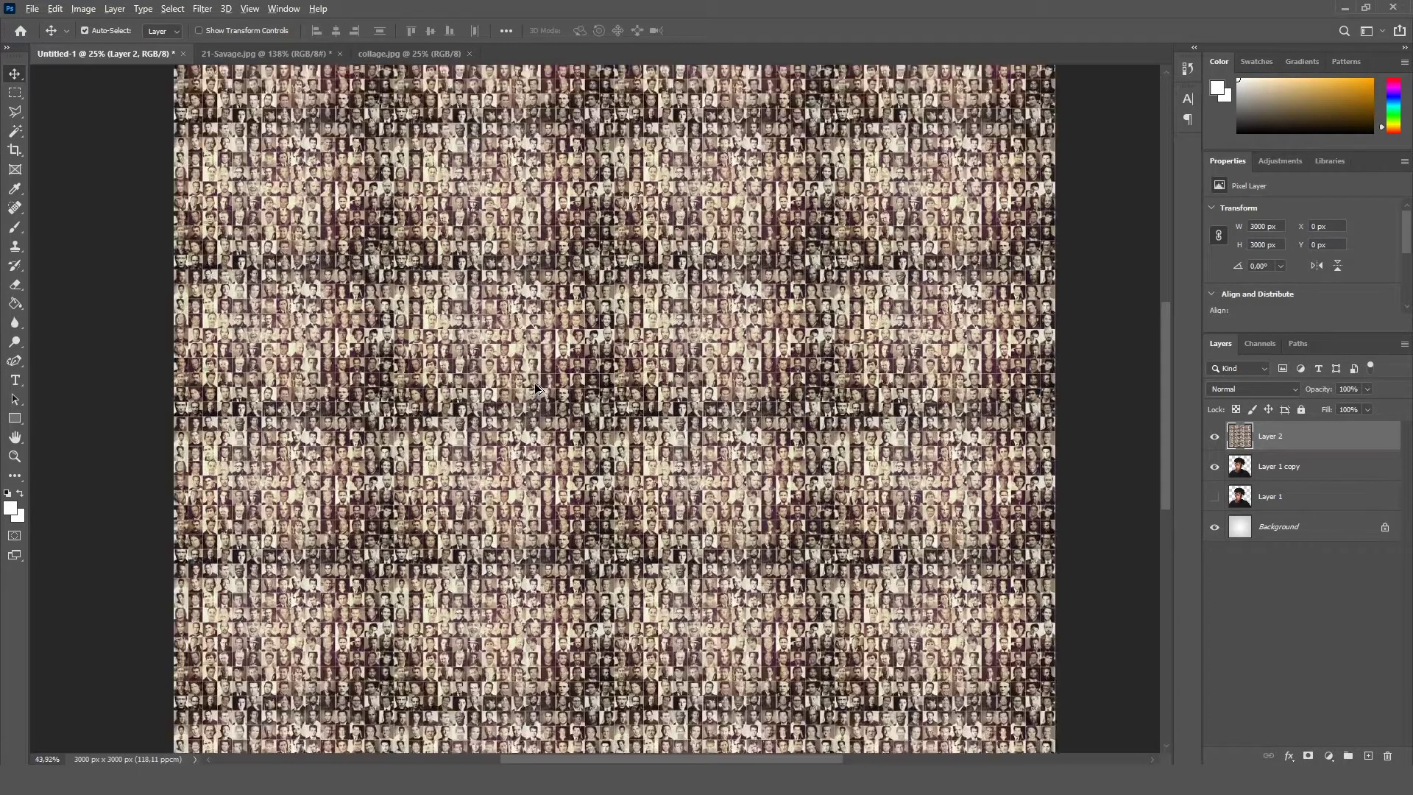
scroll(536, 388, "up", 1)
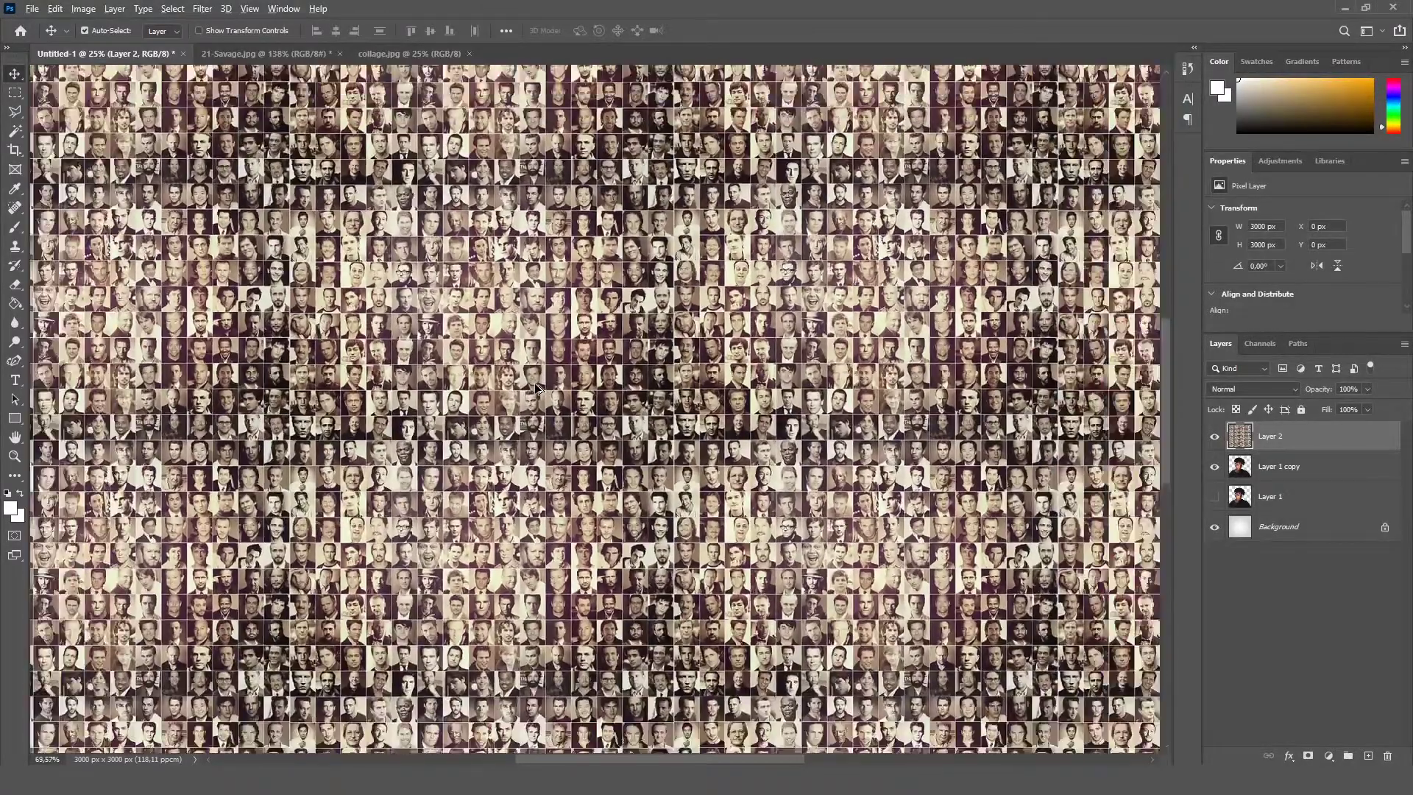
scroll(536, 388, "down", 5)
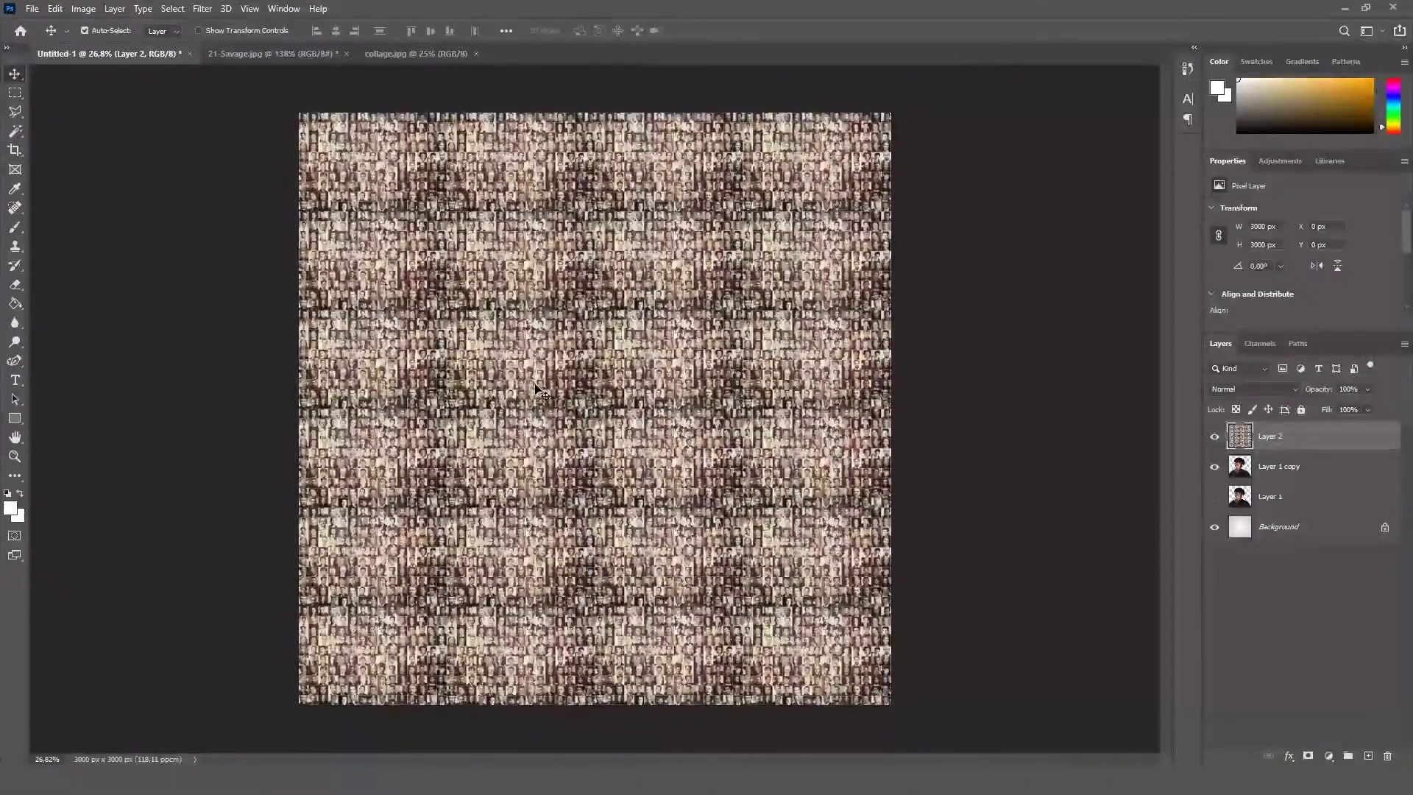
left_click(84, 9)
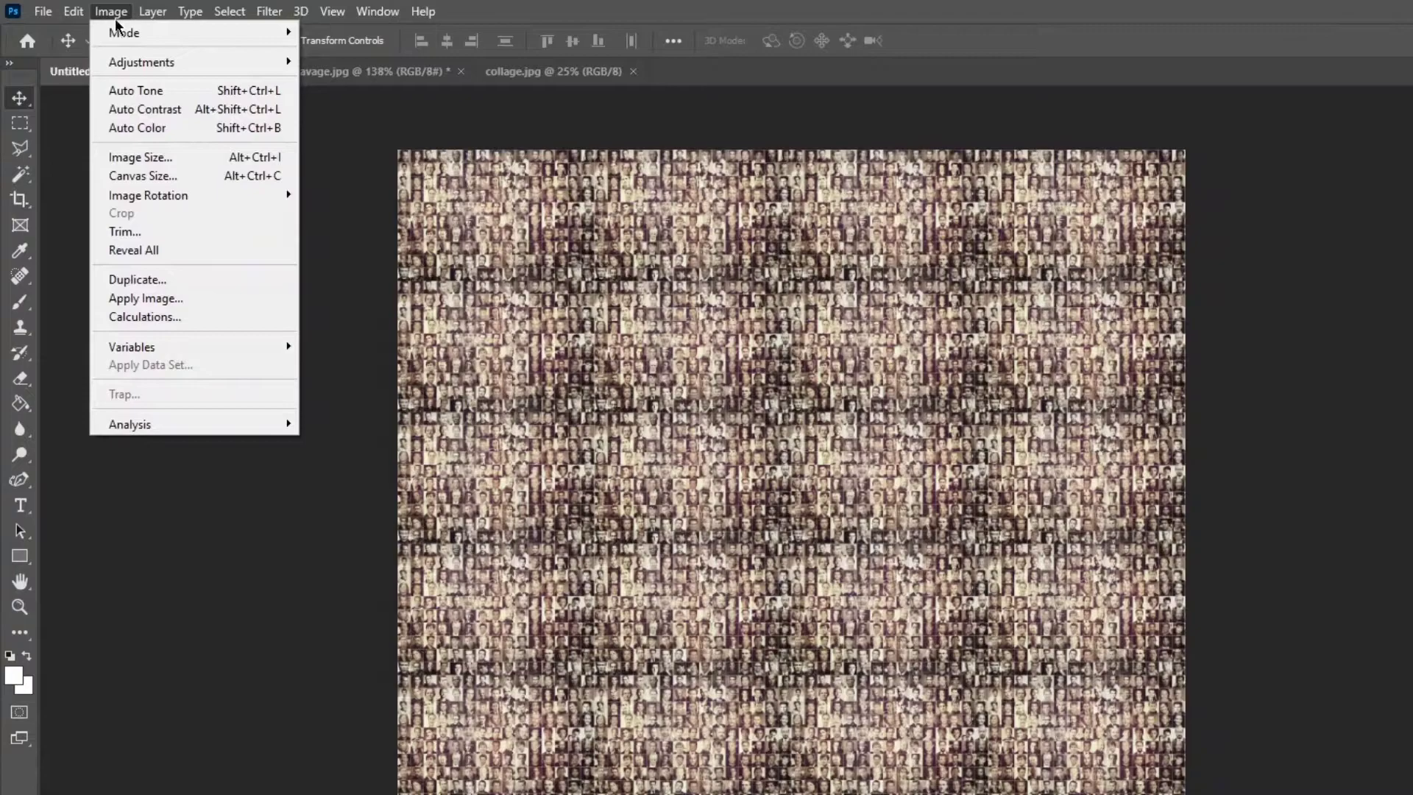
mouse_move(129, 60)
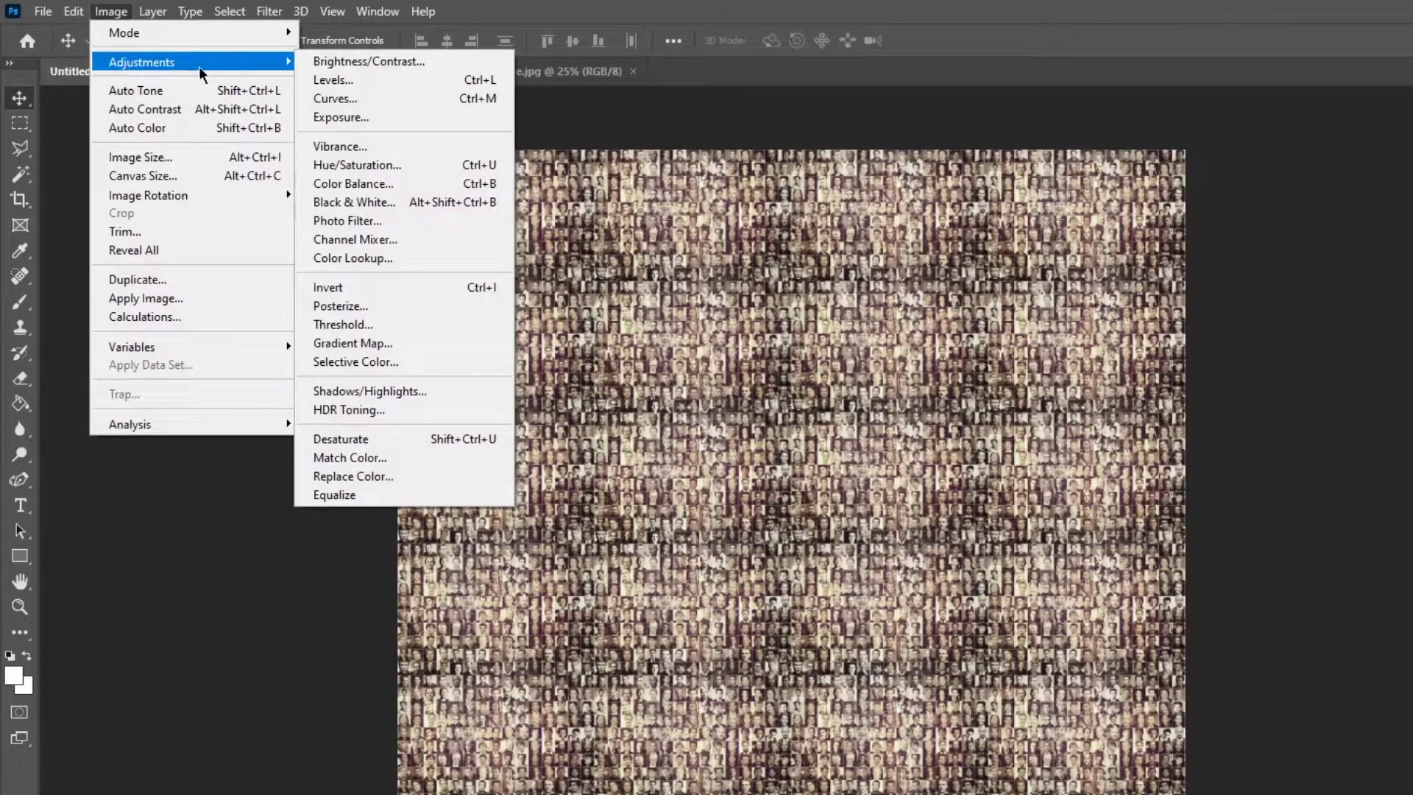
left_click(369, 206)
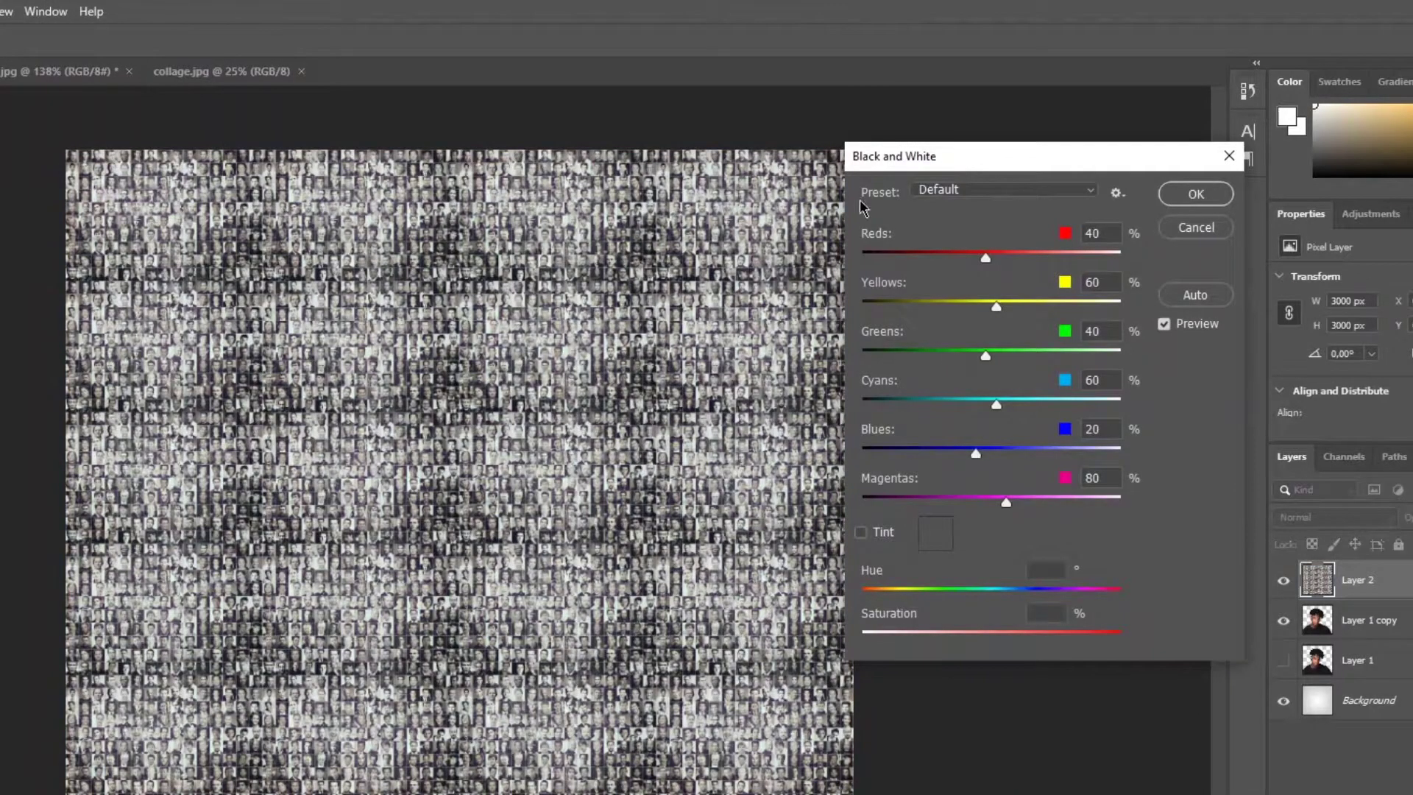
left_click(964, 190)
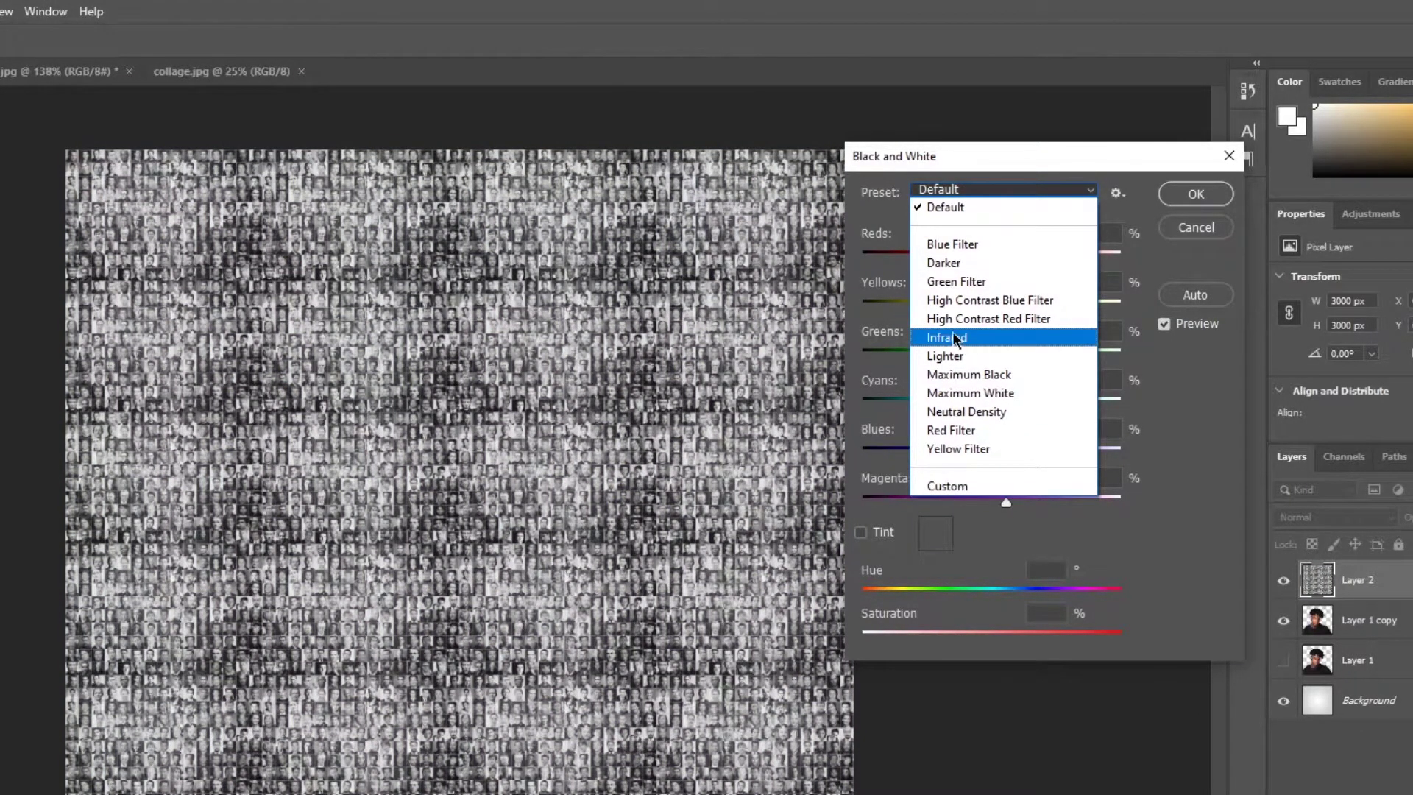
left_click(954, 338)
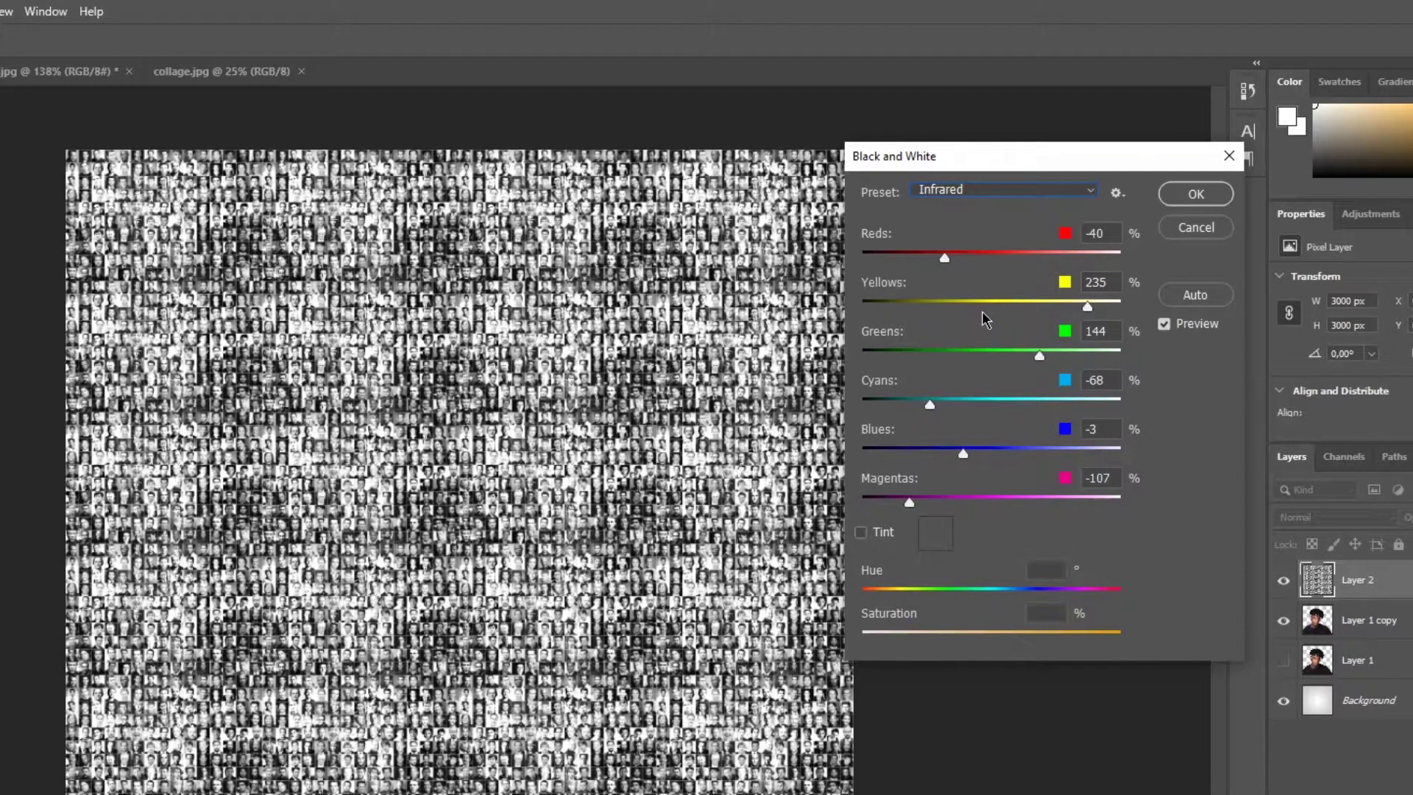
left_click(1200, 197)
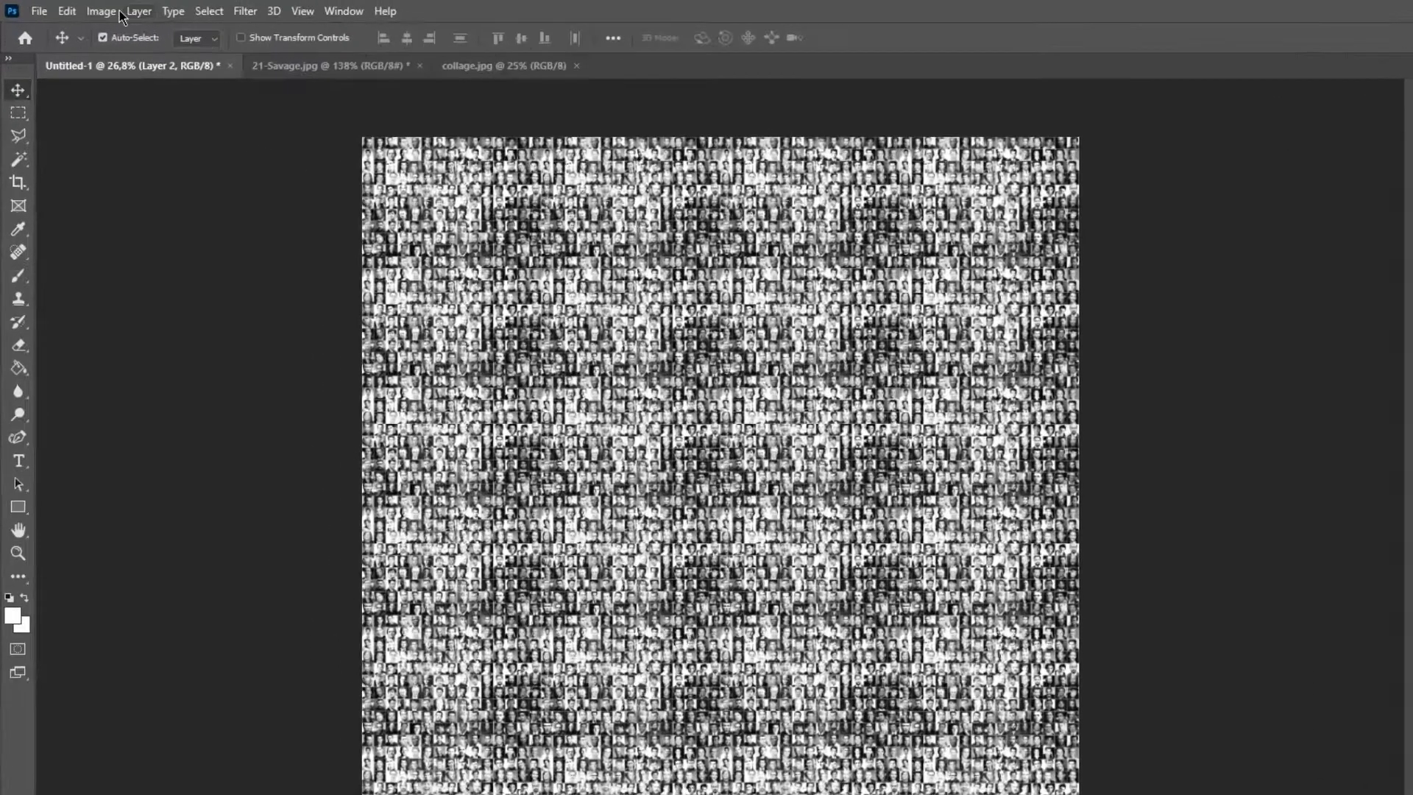
Step: Adjust the collage layer's brightness to -12 and its contrast to 61
left_click(83, 8)
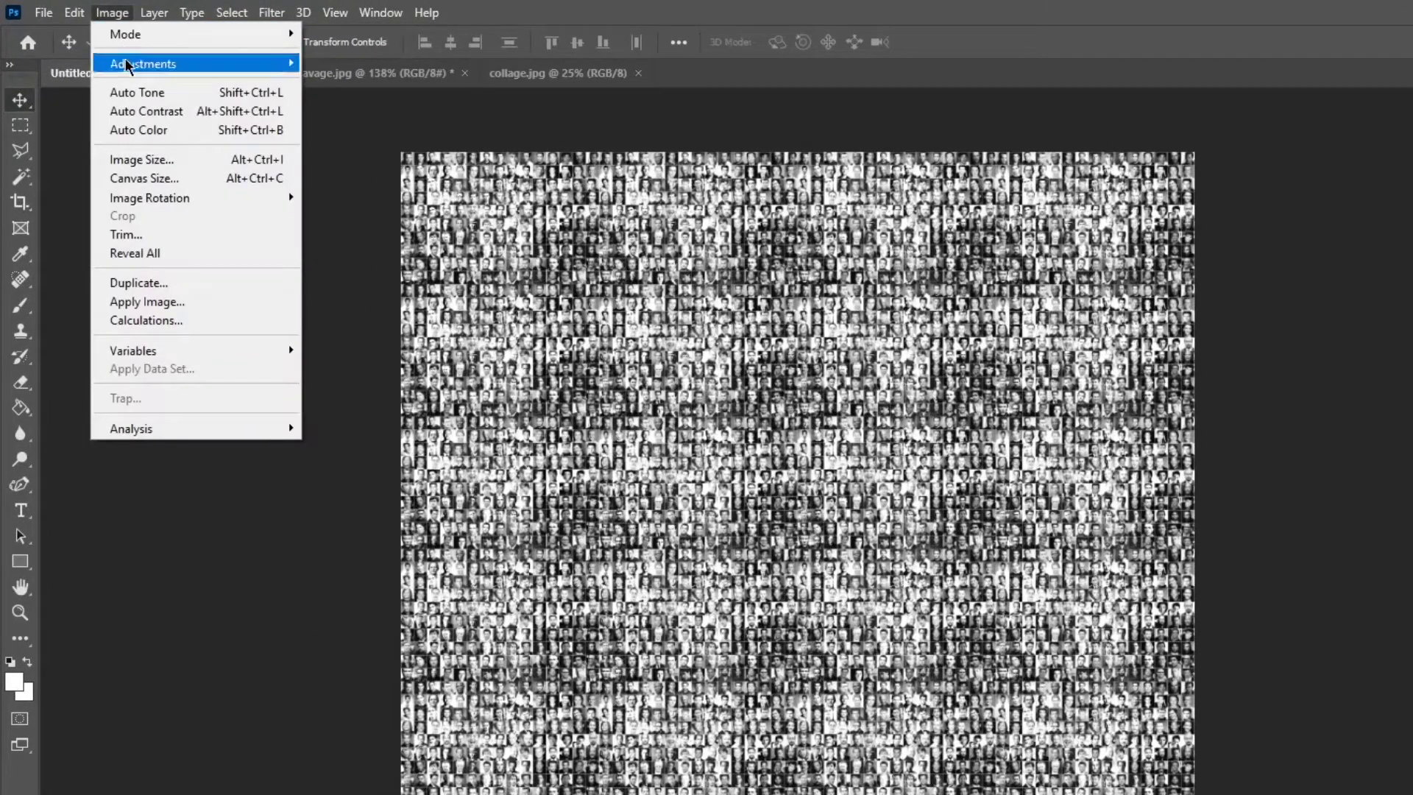
mouse_move(103, 44)
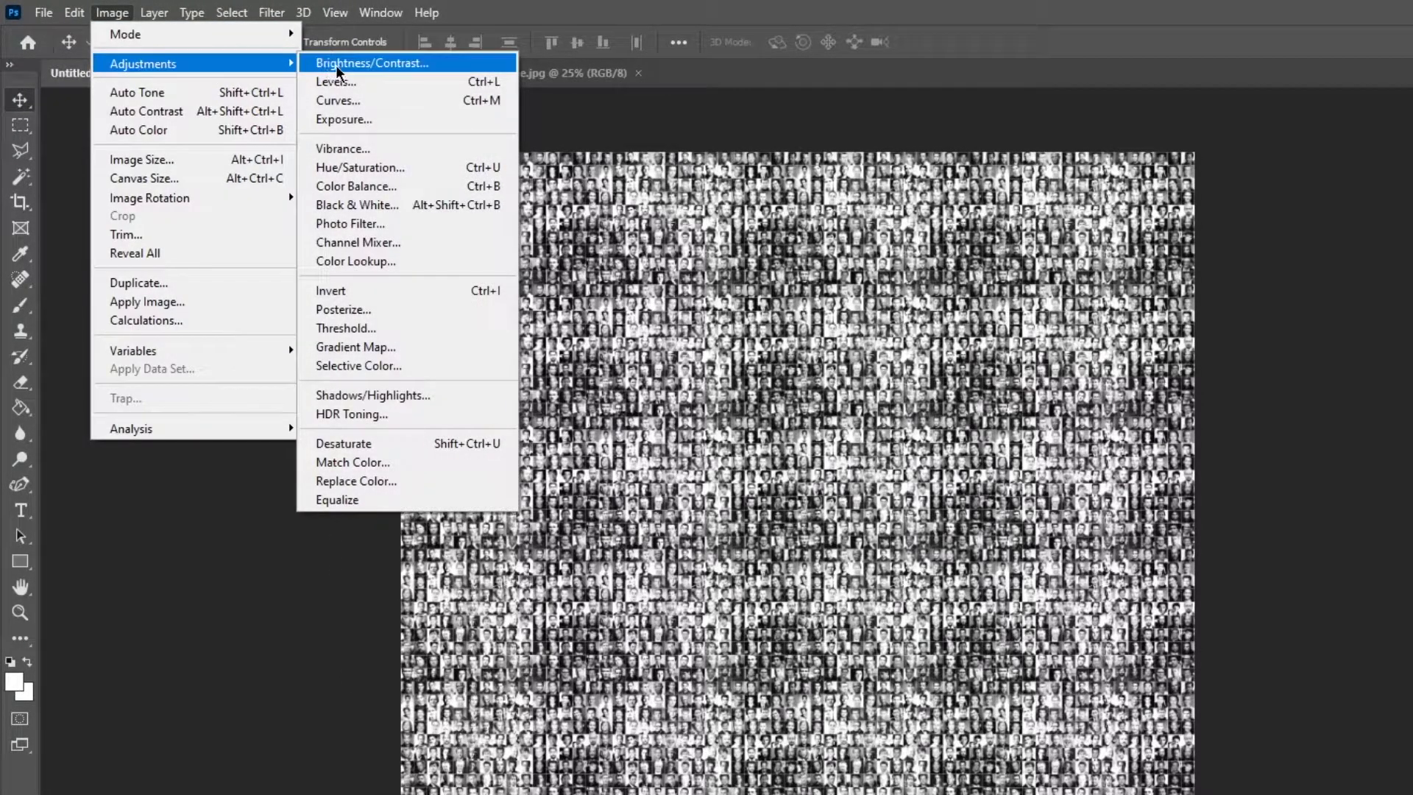
left_click(336, 65)
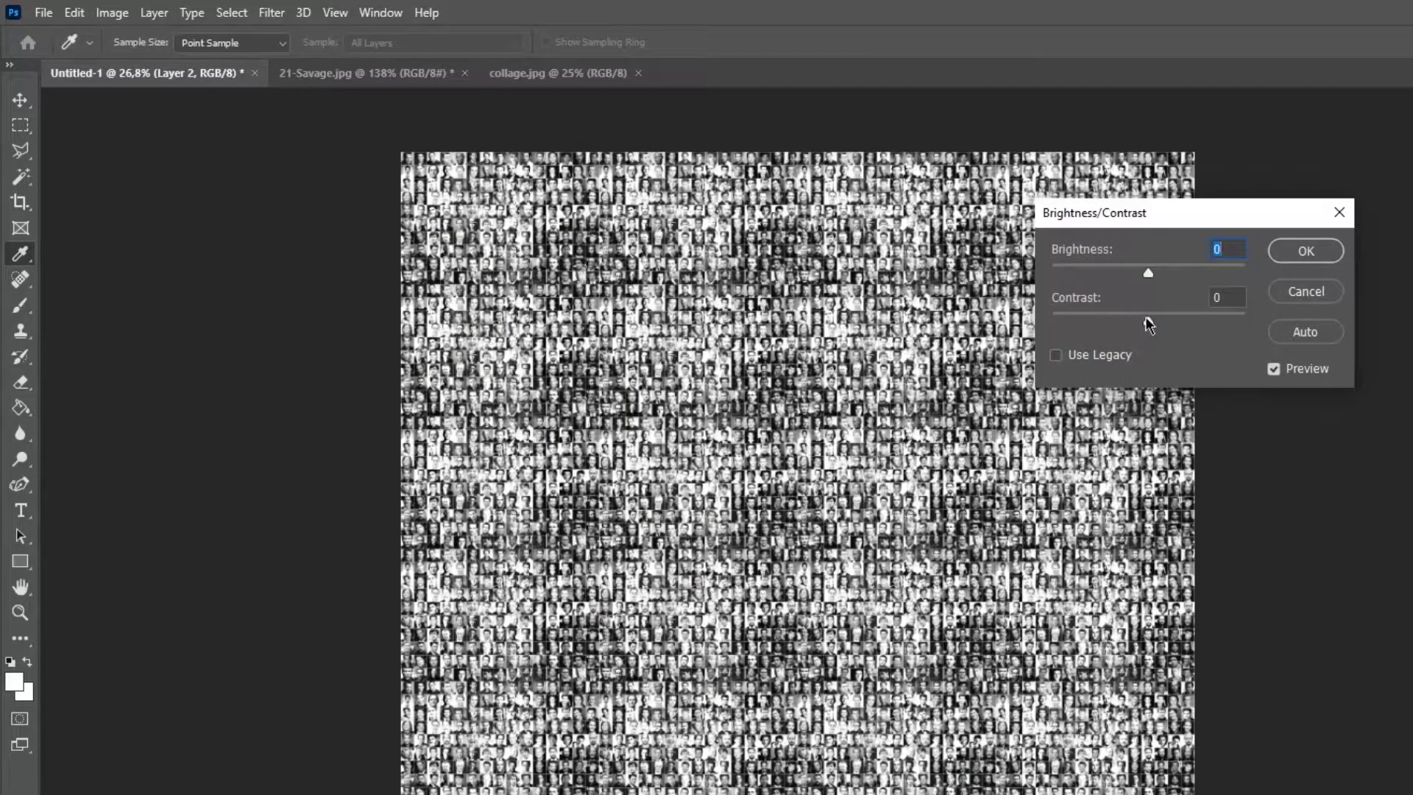
left_click_drag(1158, 322, 1208, 323)
left_click_drag(1150, 271, 1135, 278)
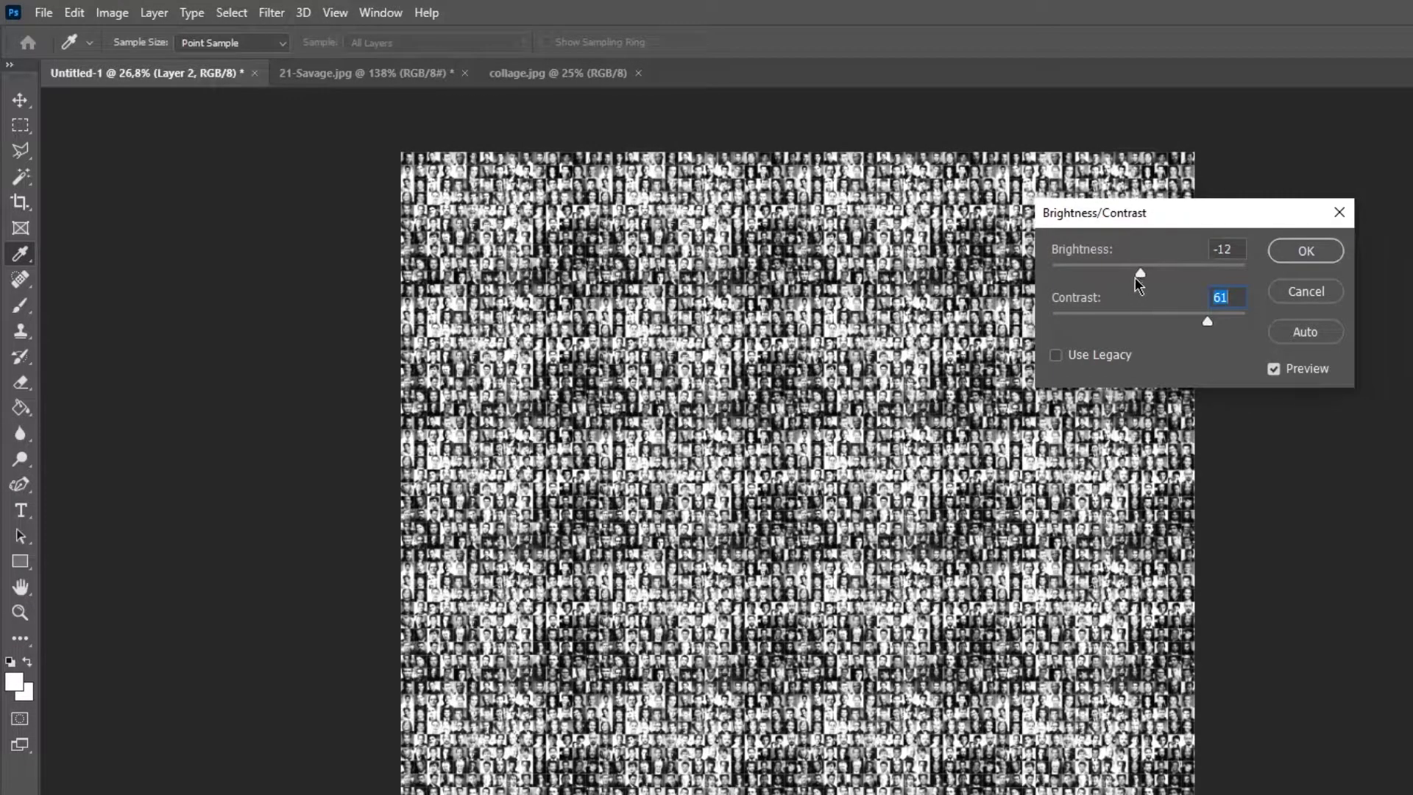
left_click(1290, 254)
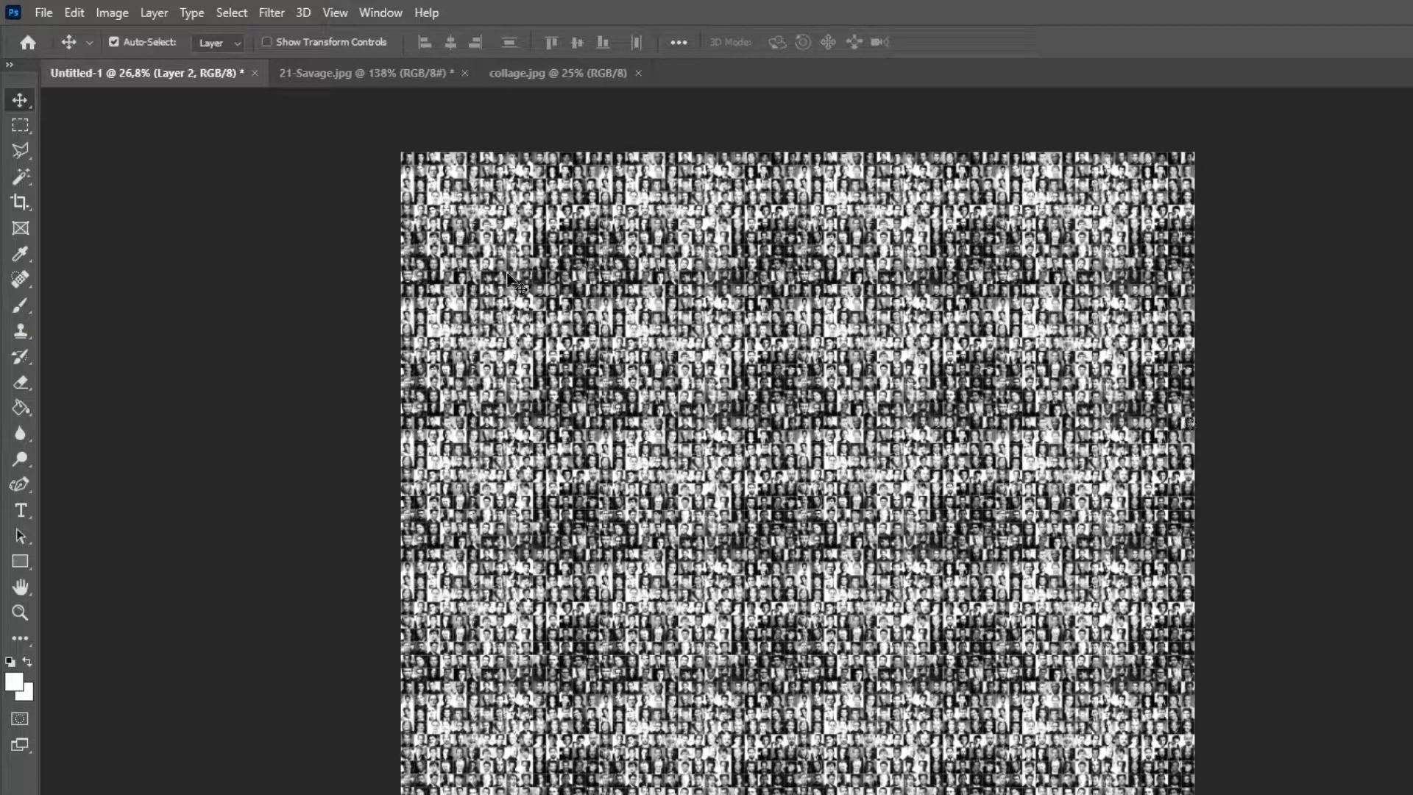
Step: Apply Shadows/Highlights to the collage layer with shadows at 35% and highlights at 73%
left_click(114, 13)
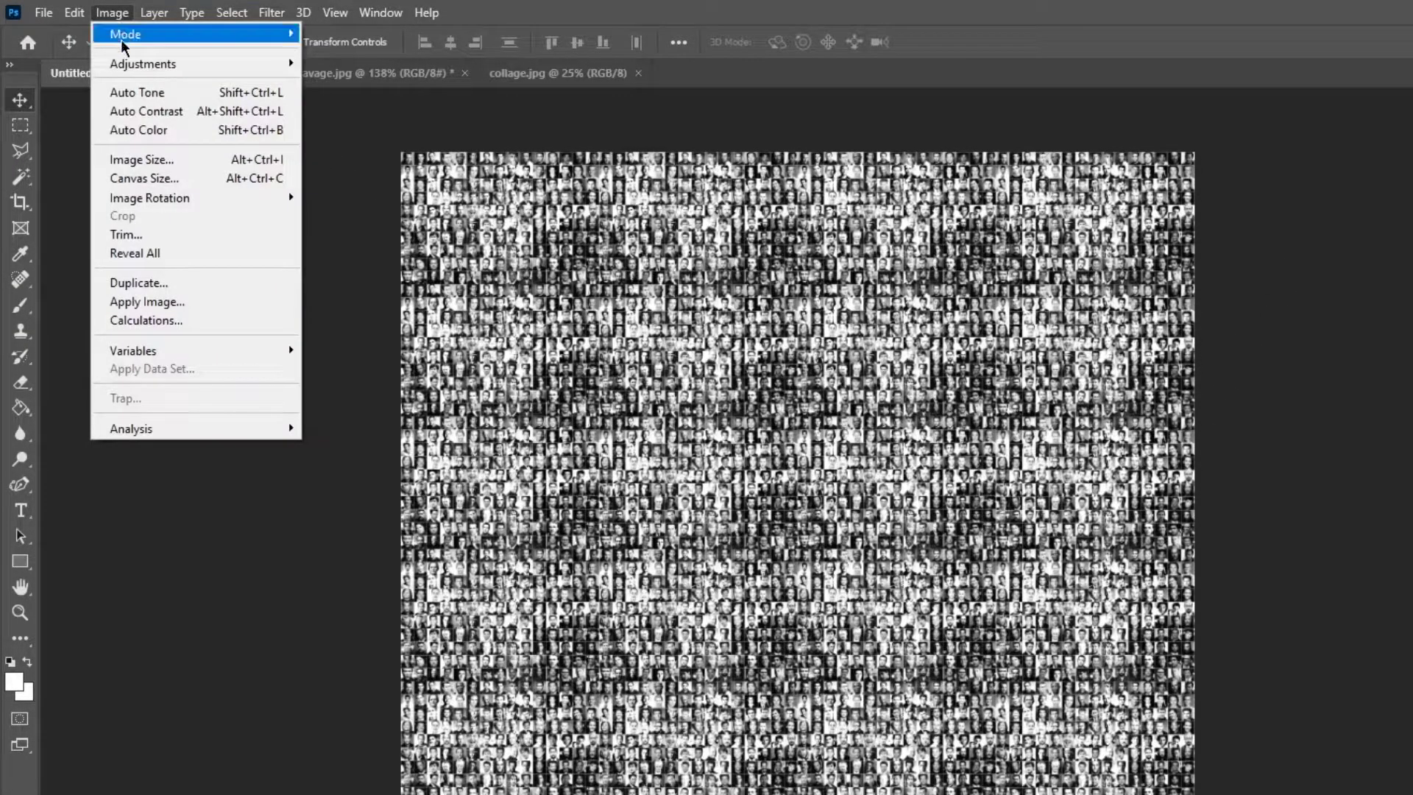
mouse_move(129, 68)
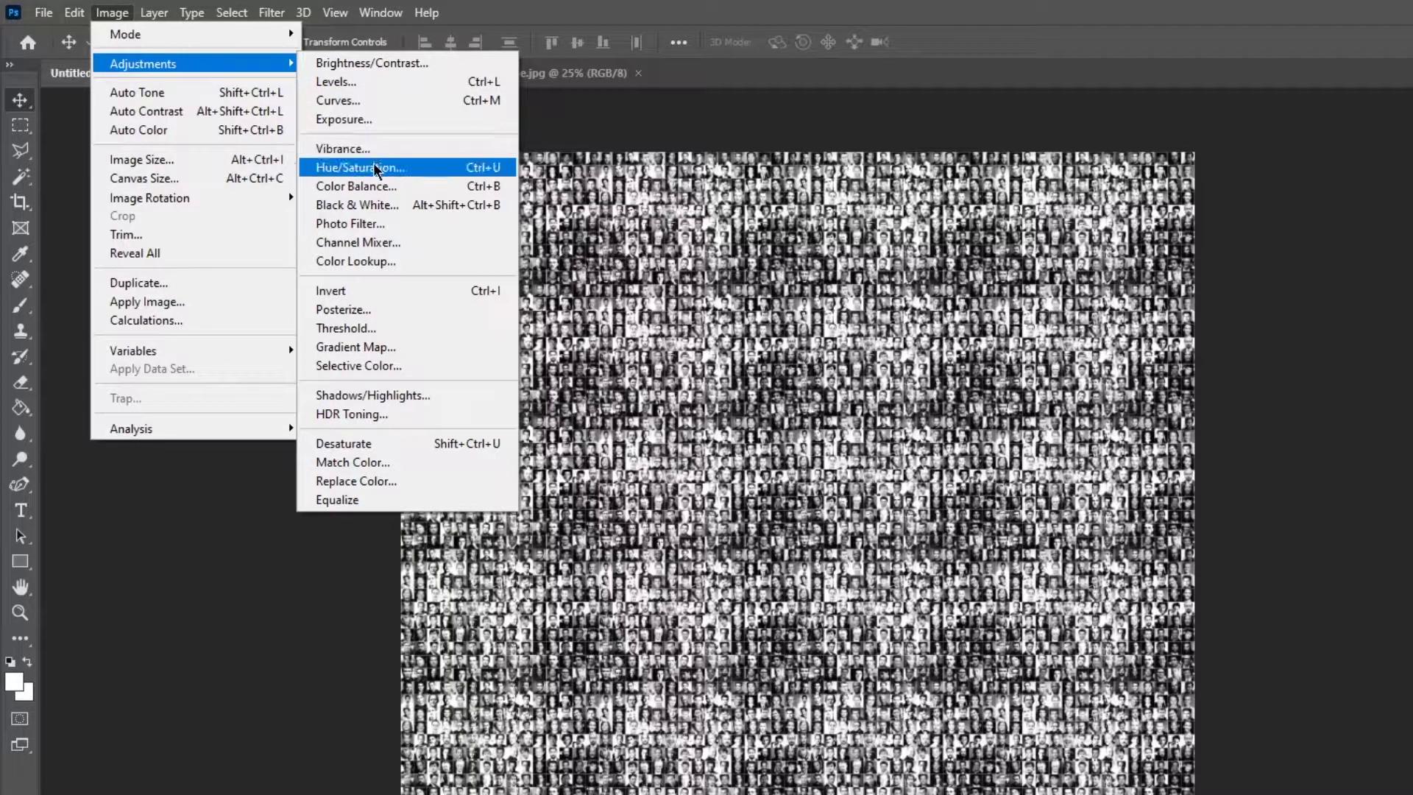
left_click(361, 395)
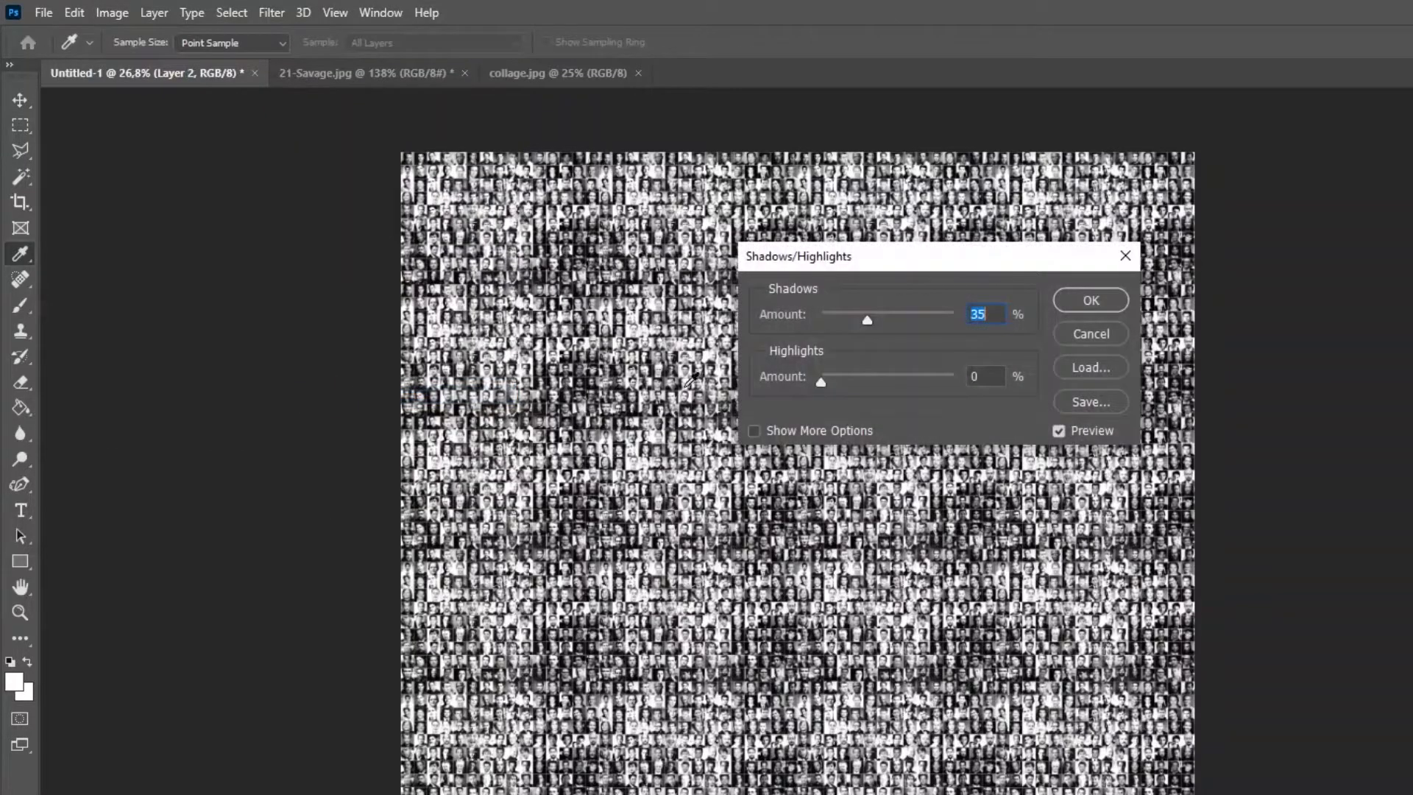
left_click_drag(867, 318, 823, 381)
left_click_drag(921, 382, 917, 382)
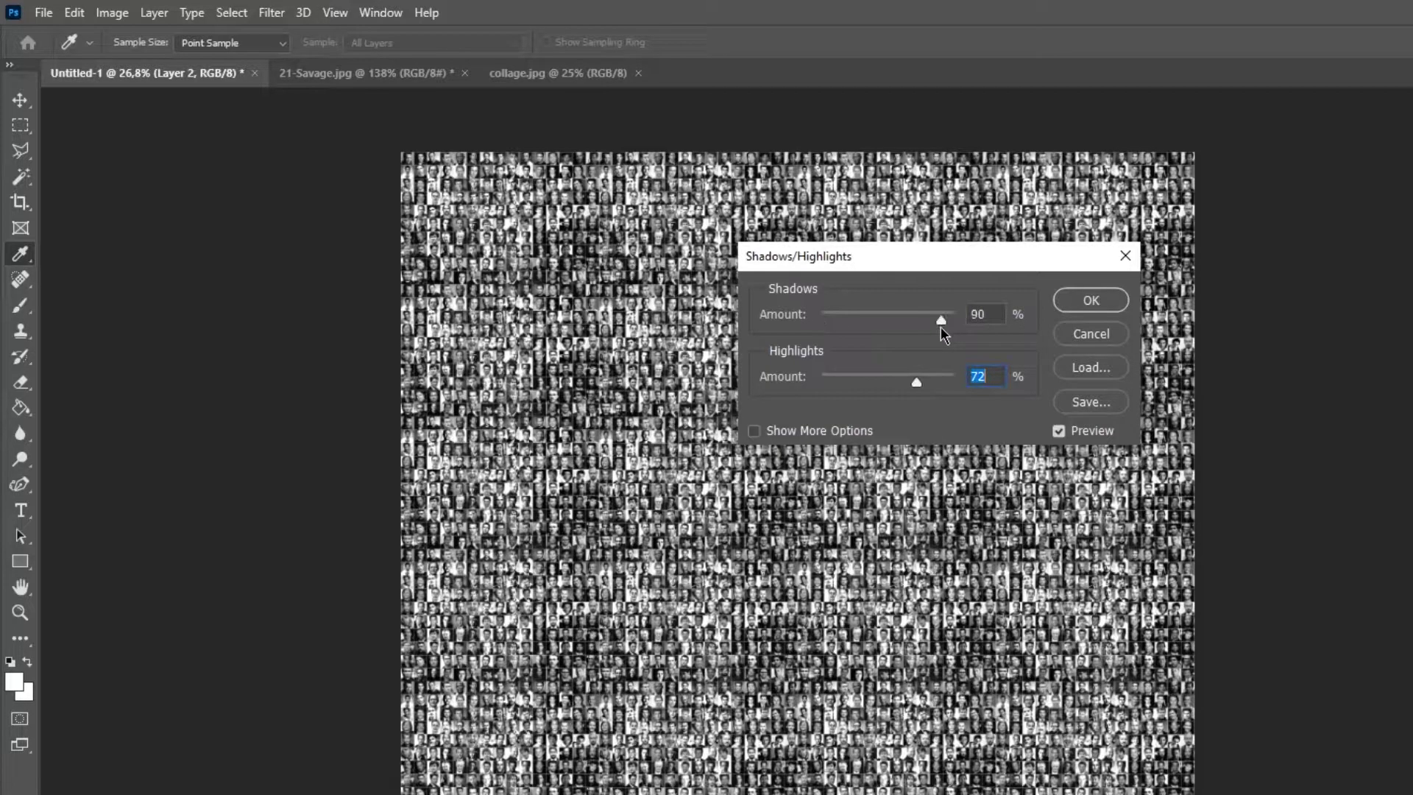
left_click_drag(941, 327, 870, 327)
left_click_drag(916, 381, 919, 382)
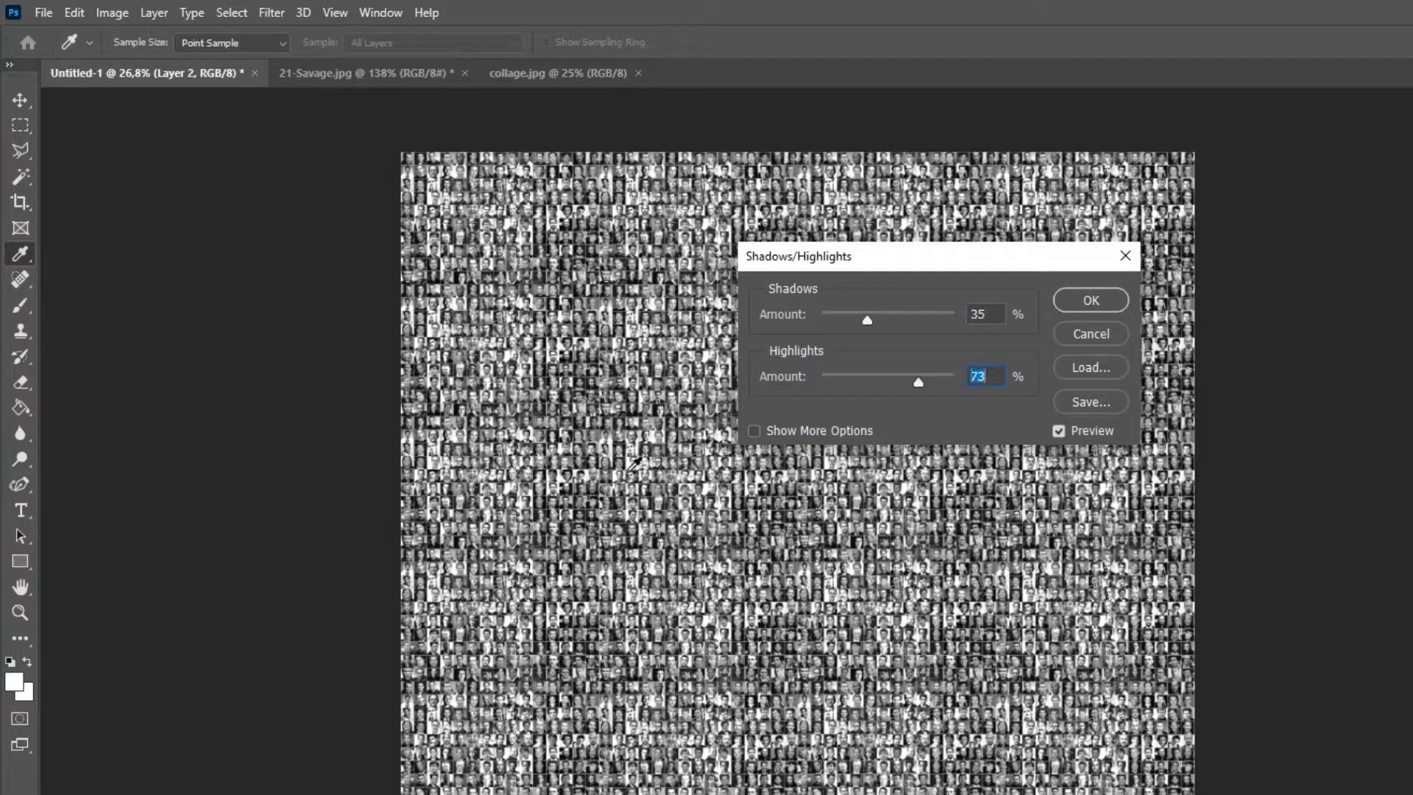
left_click(1082, 306)
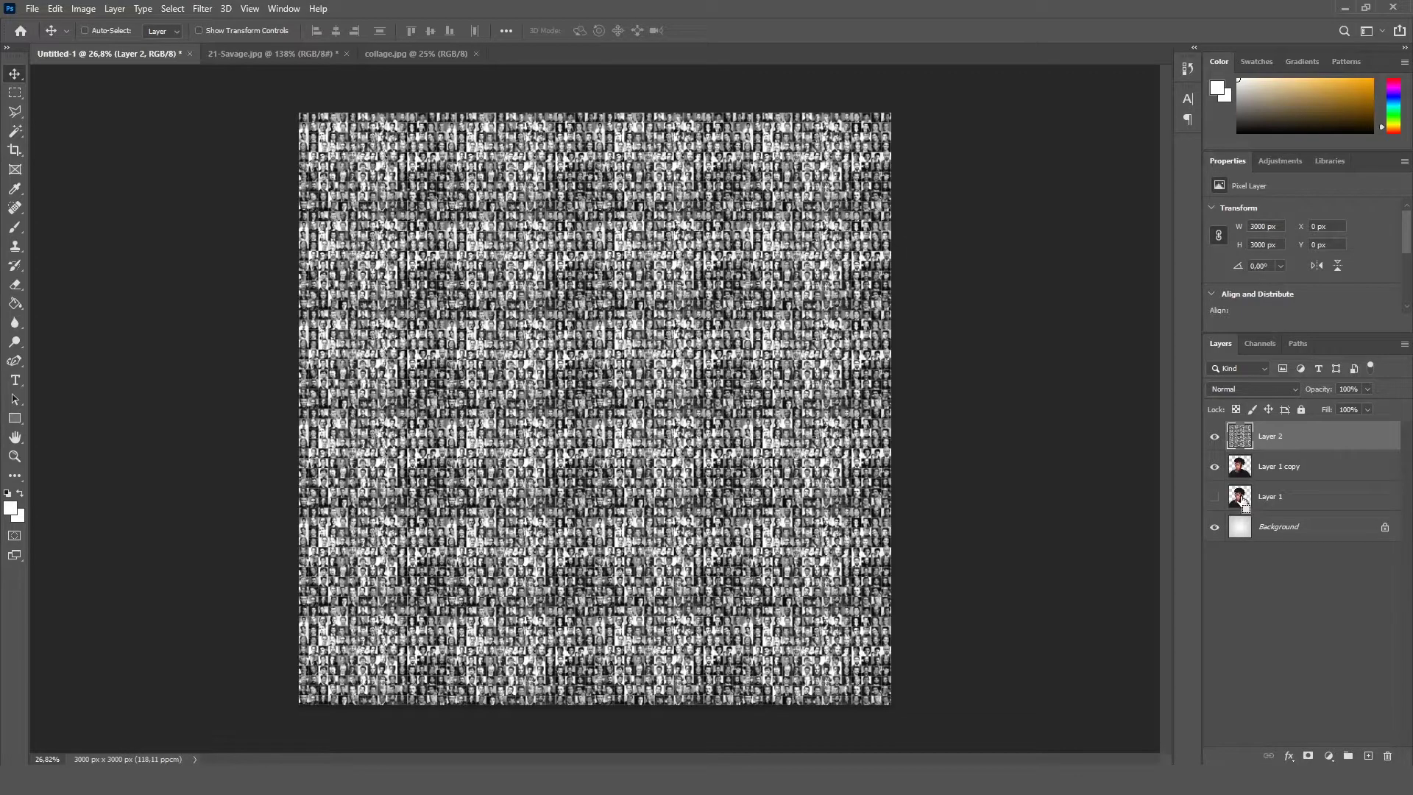
Step: Load the outline of the original cut-out in Layer 1 as a selection and invert it, keeping the collage layer active
left_click(1241, 498, "ctrl")
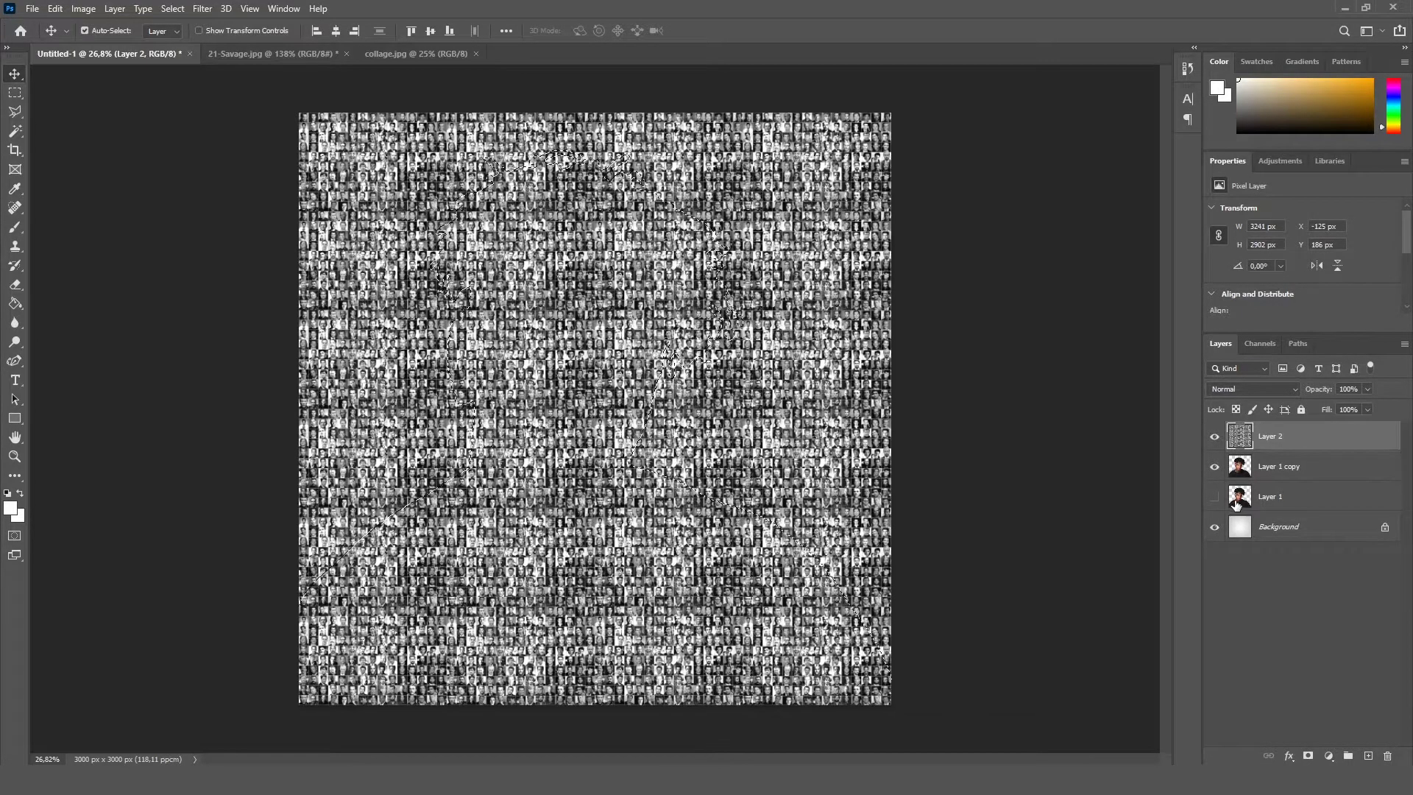
left_click(173, 9)
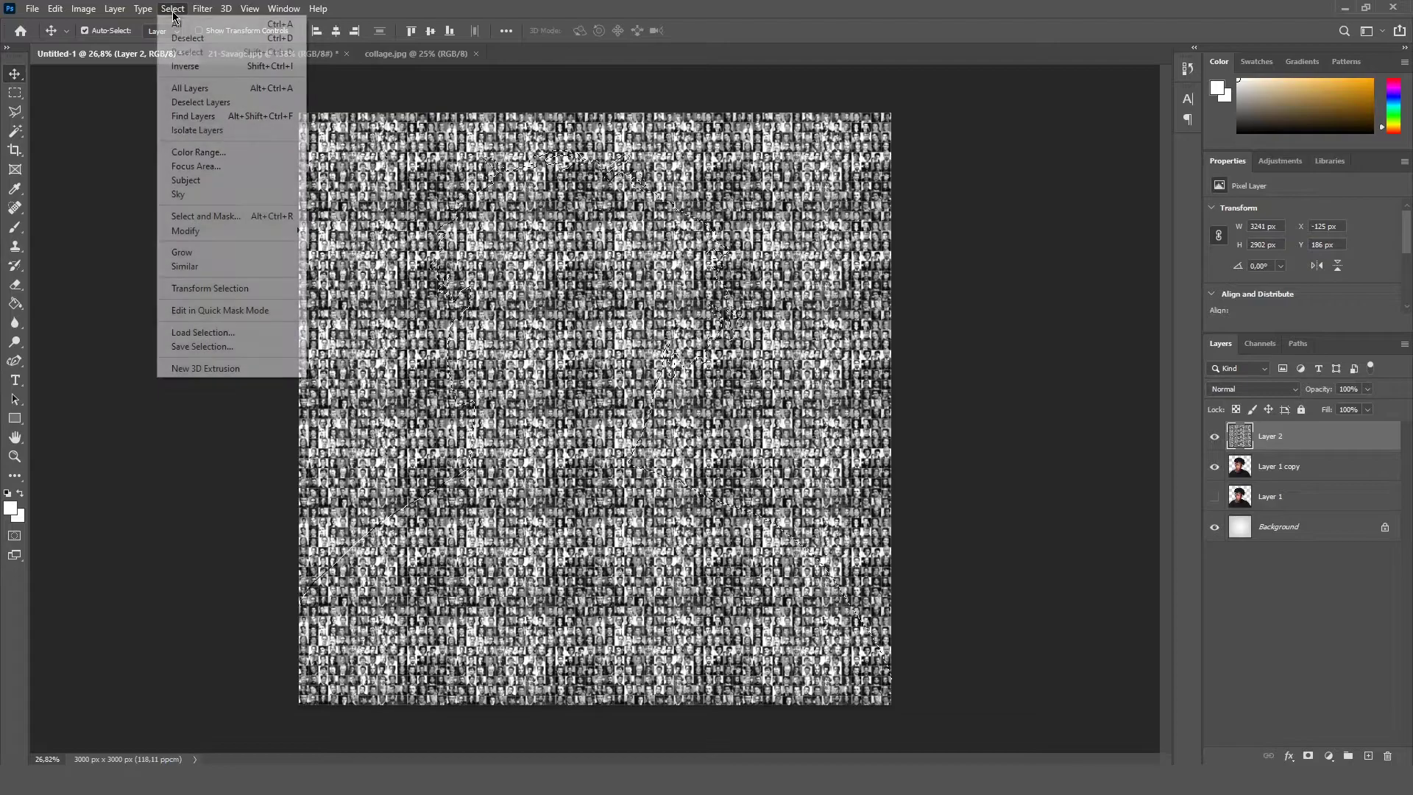
left_click(206, 67)
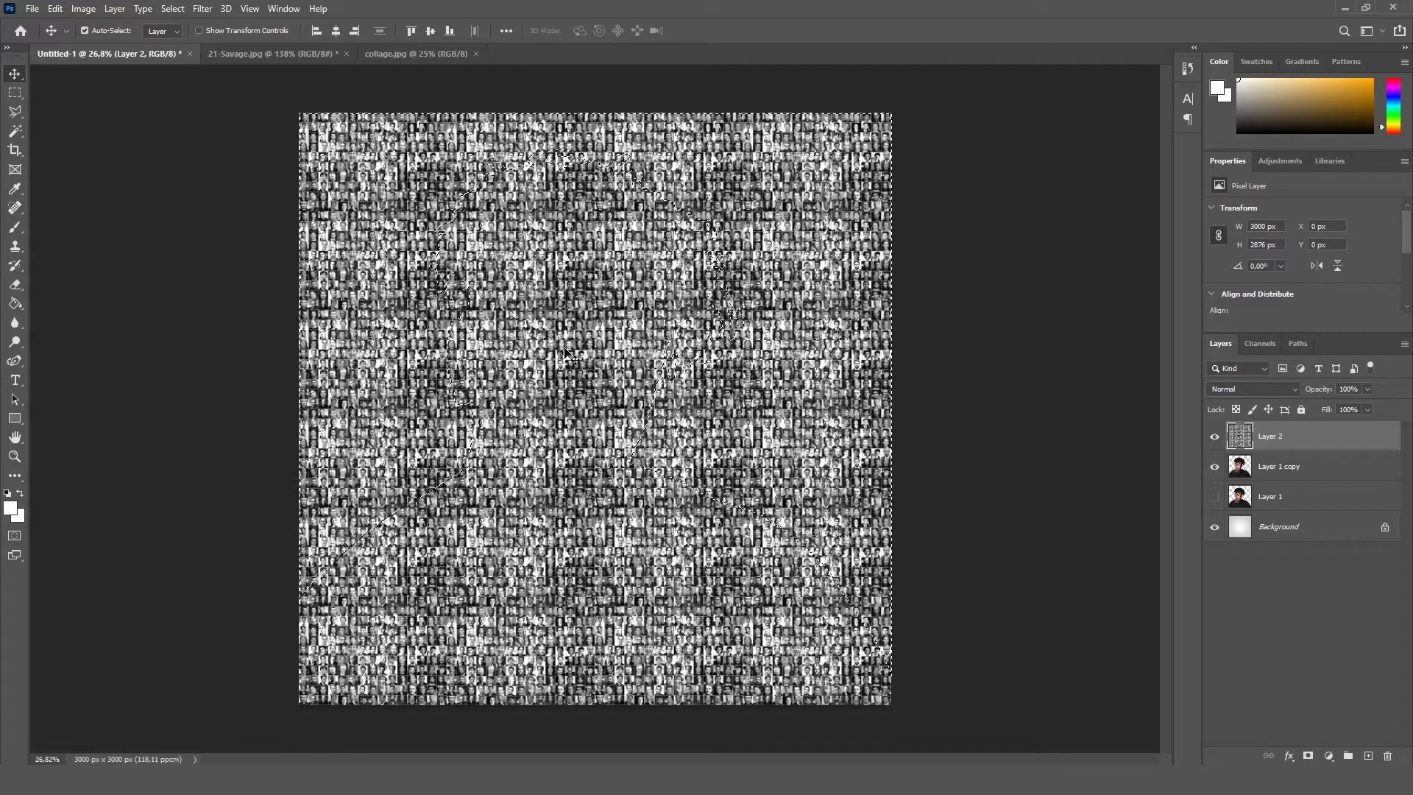
Step: Delete the collage outside the man's silhouette and clear the selection
key("Delete")
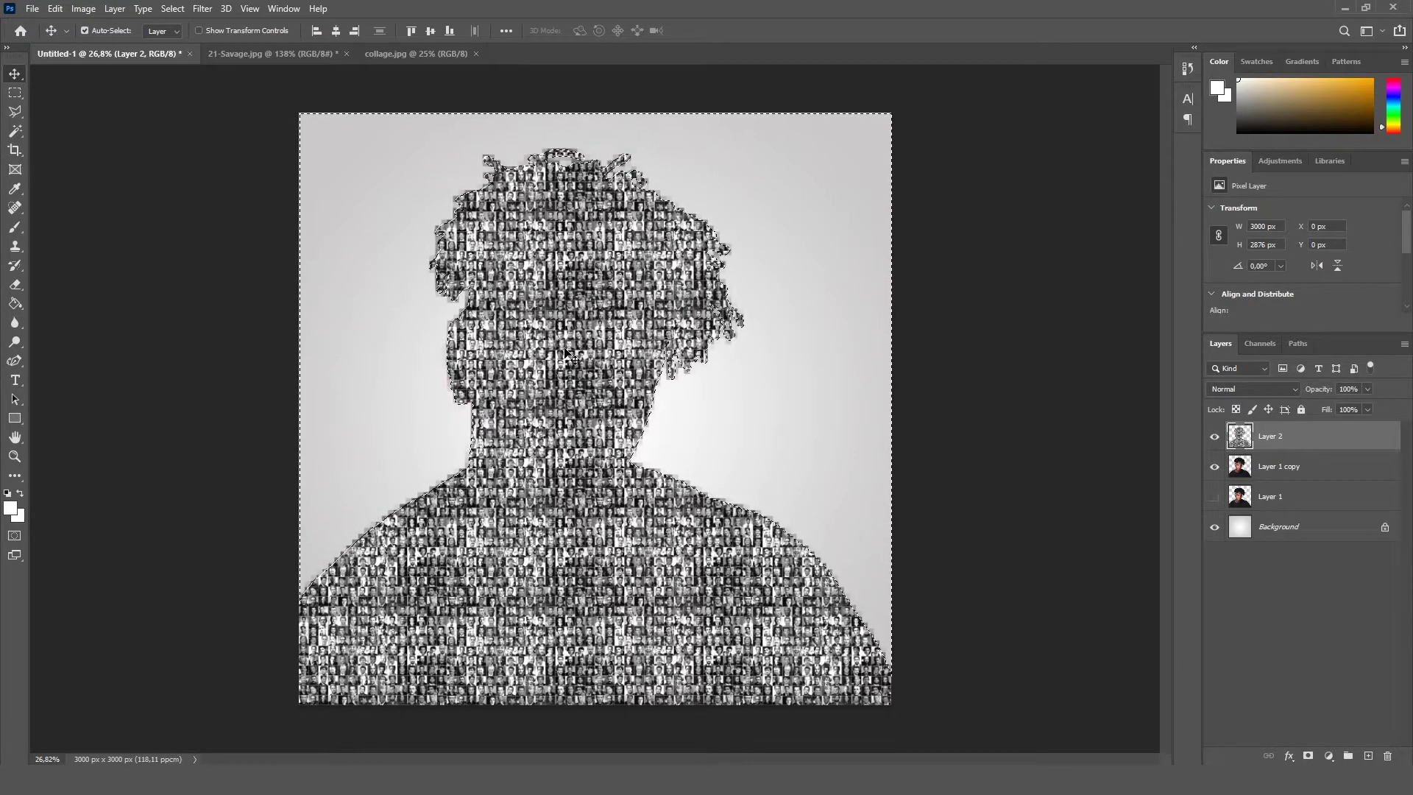
key("ctrl")
key("ctrl+d")
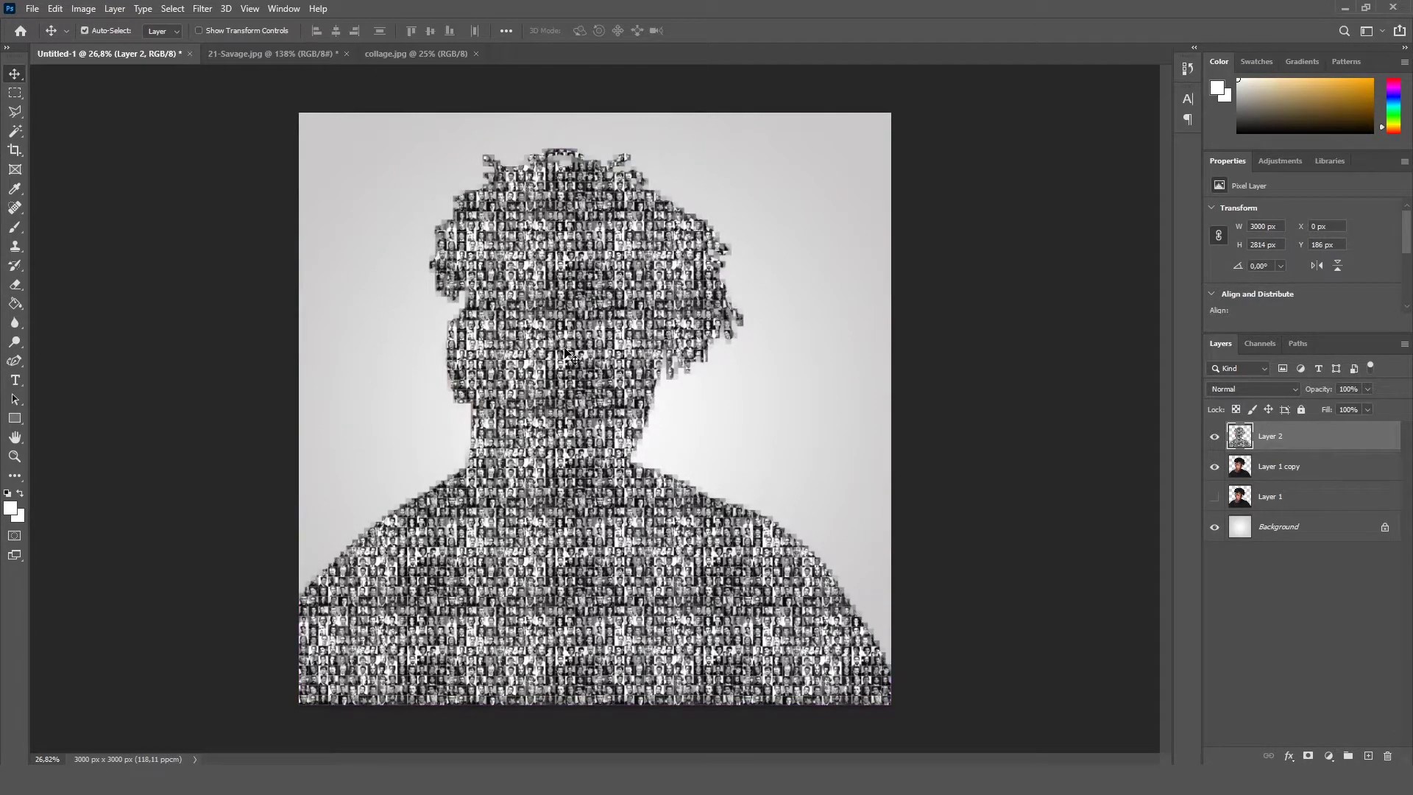
Step: Reload the Layer 1 cut-out outline, invert it, erase the pixelated overhang from Layer 1 copy, and deselect
left_click(1243, 504, "ctrl")
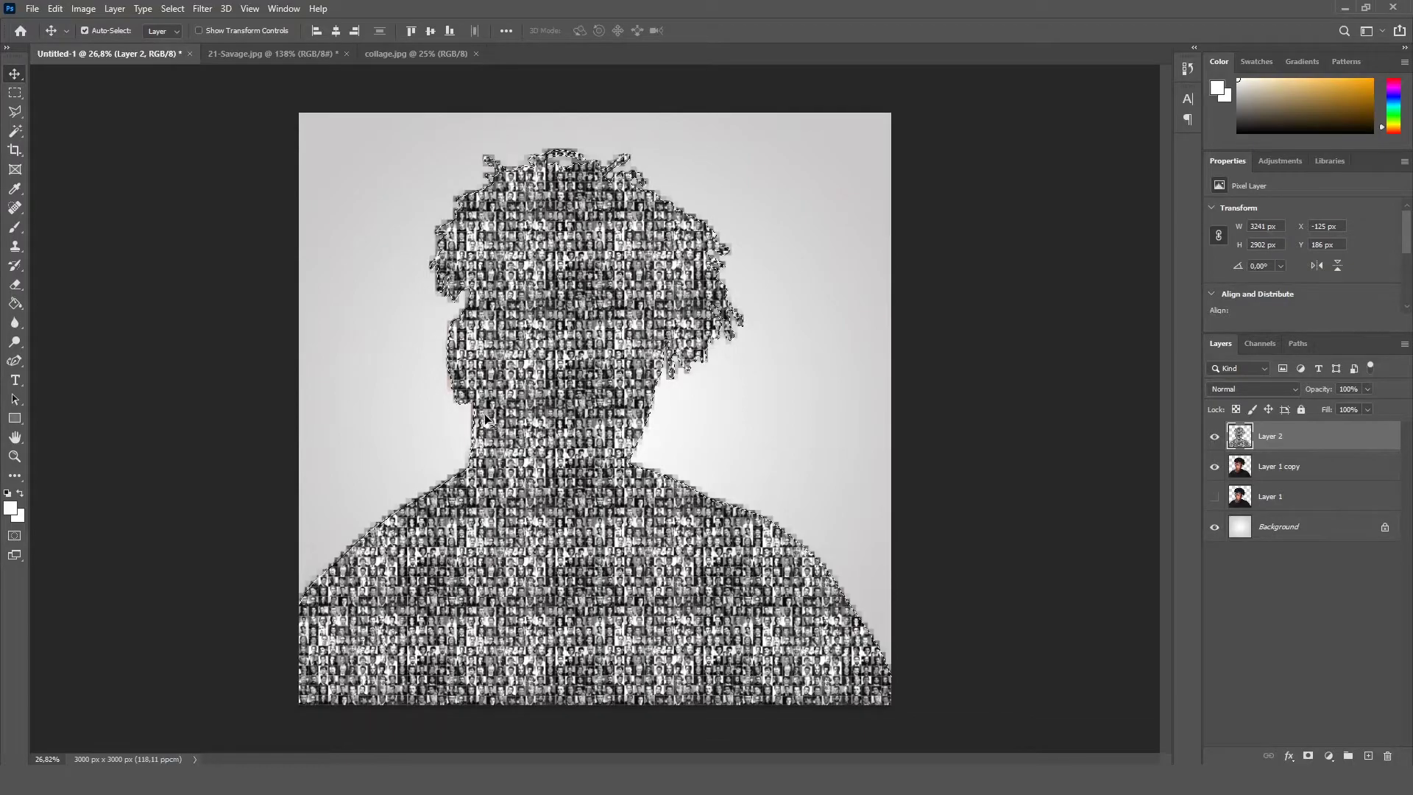
left_click(172, 9)
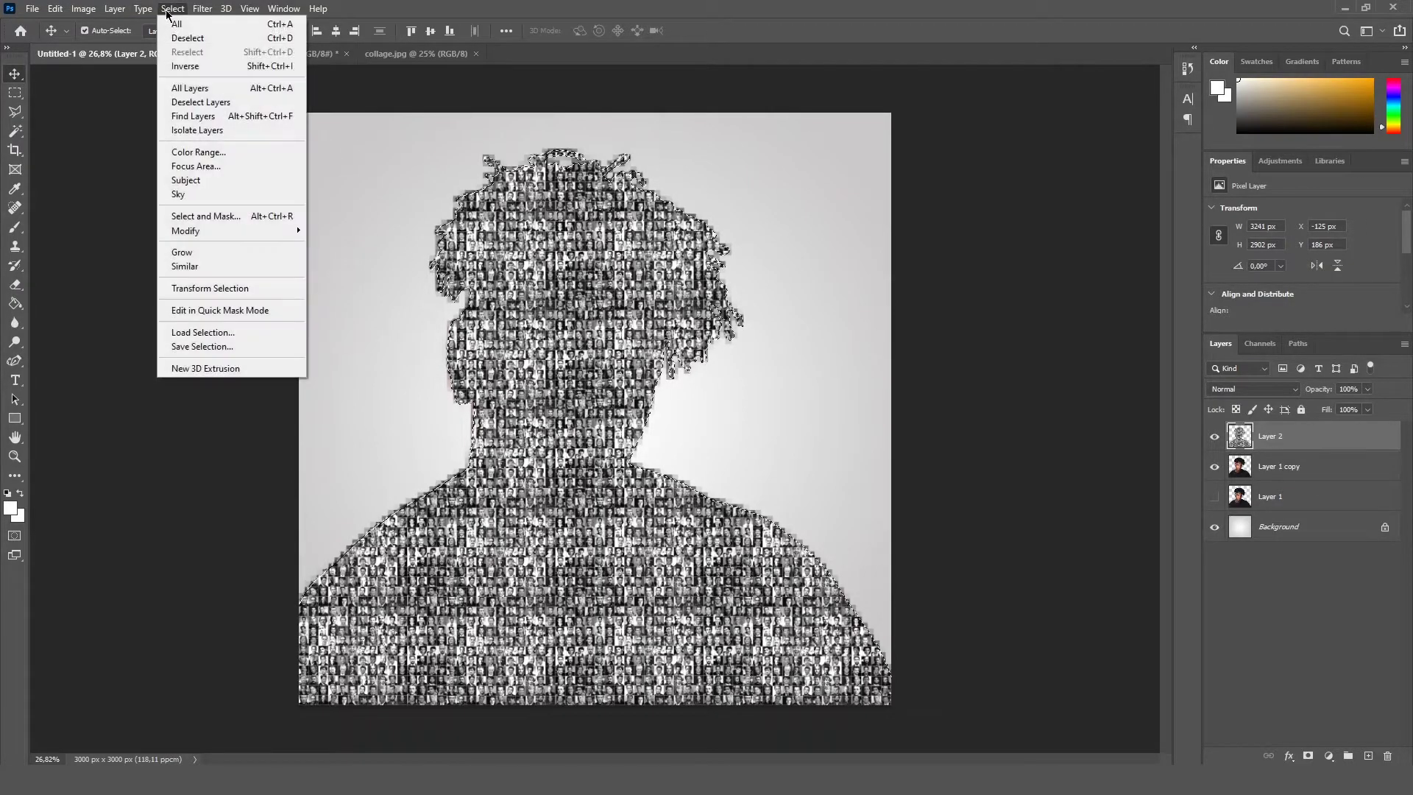
left_click(207, 72)
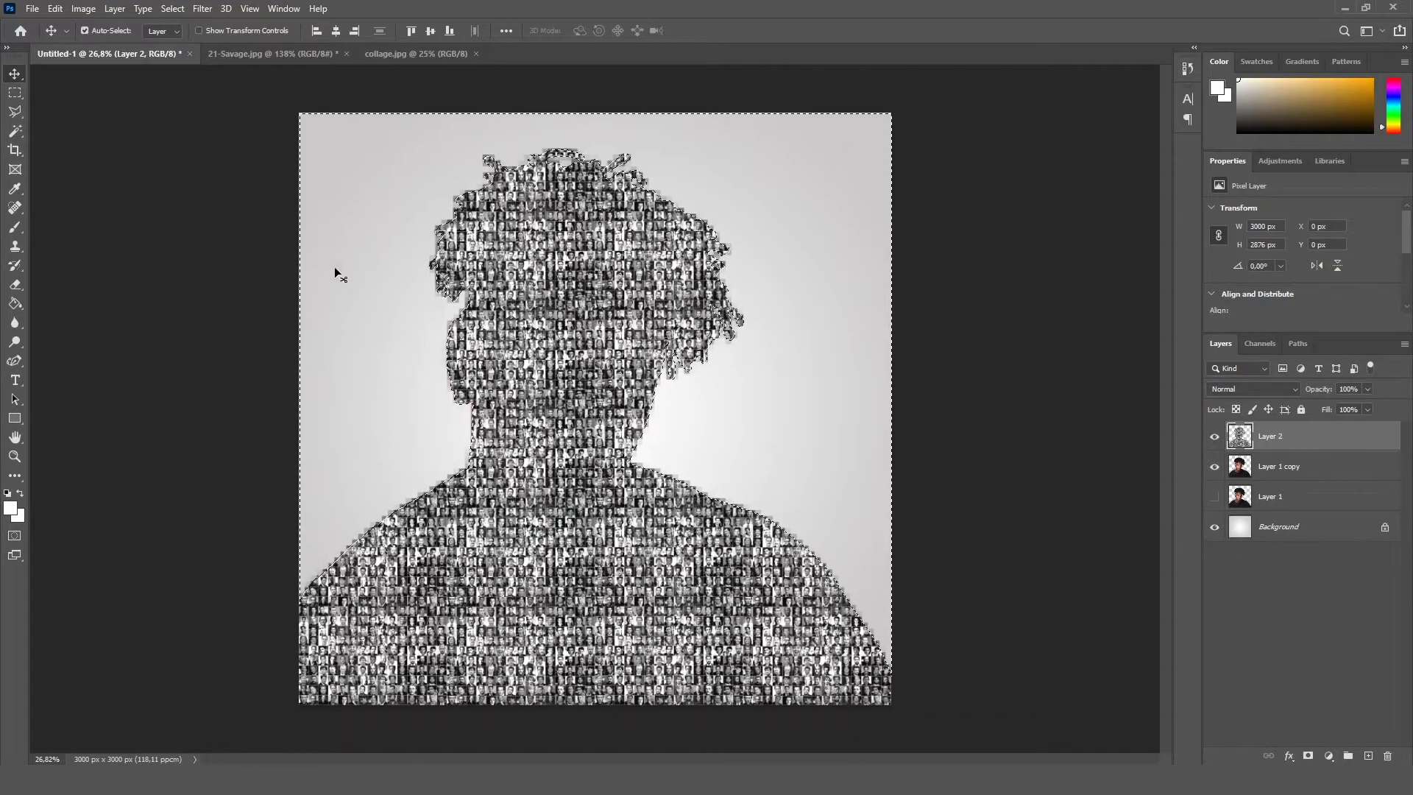
left_click(1266, 472)
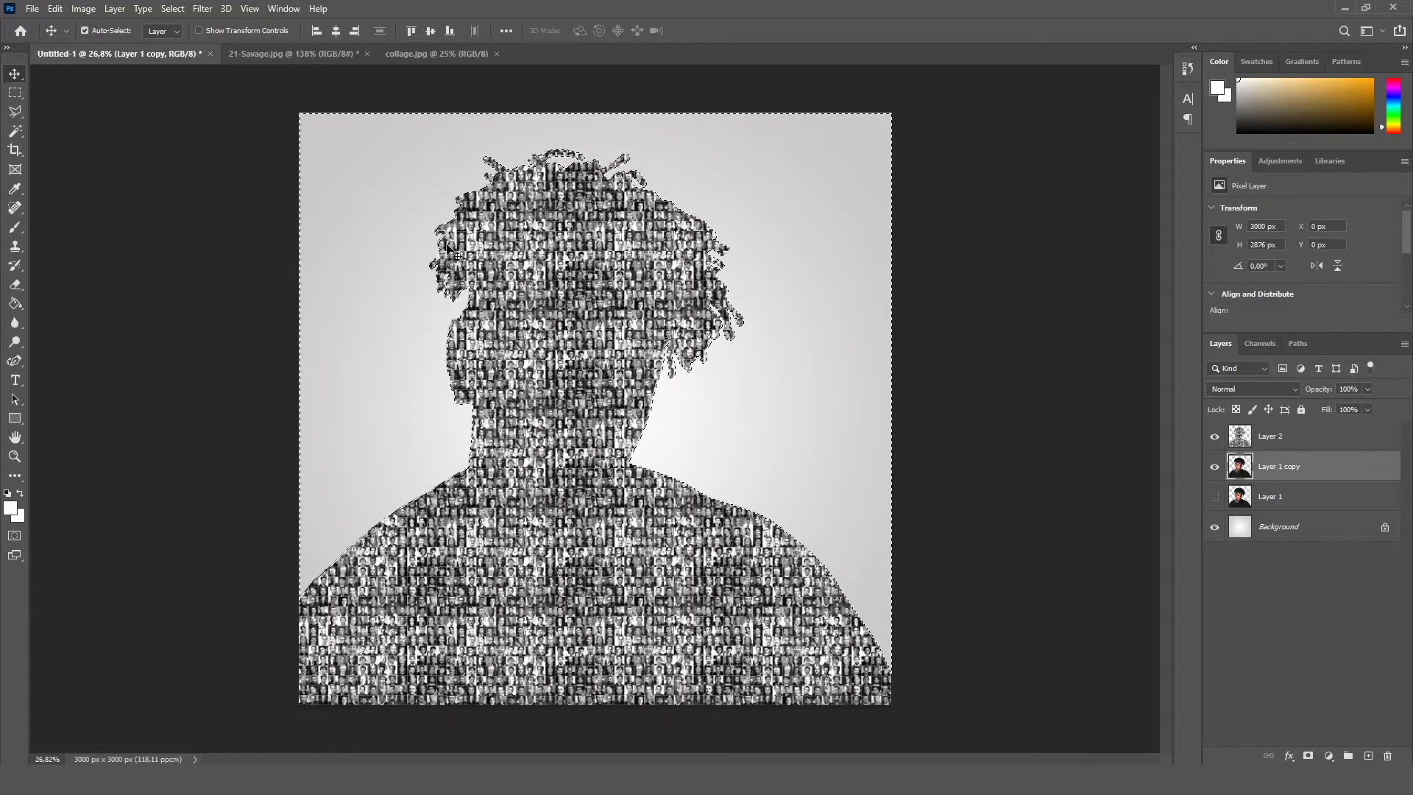
key("ctrl")
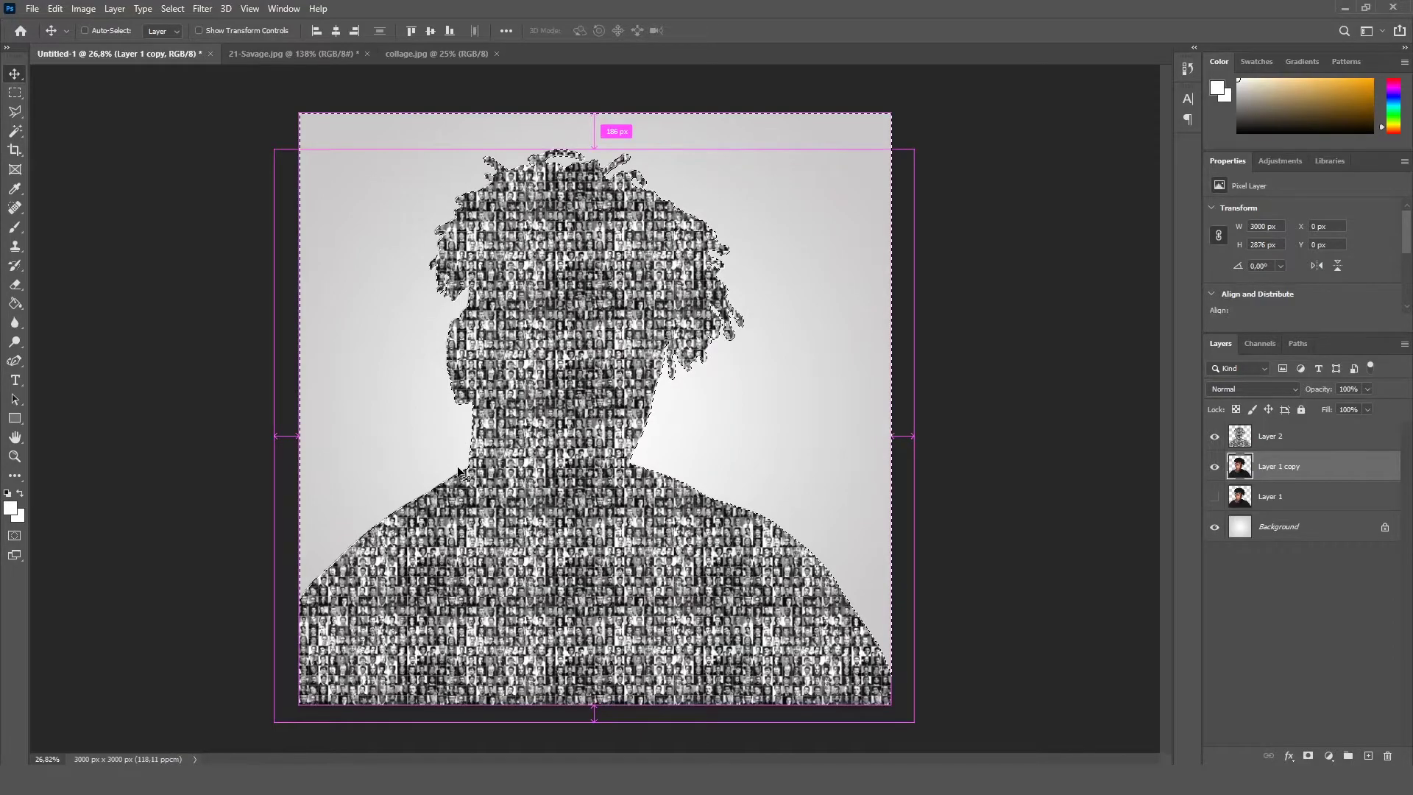
key("ctrl+d")
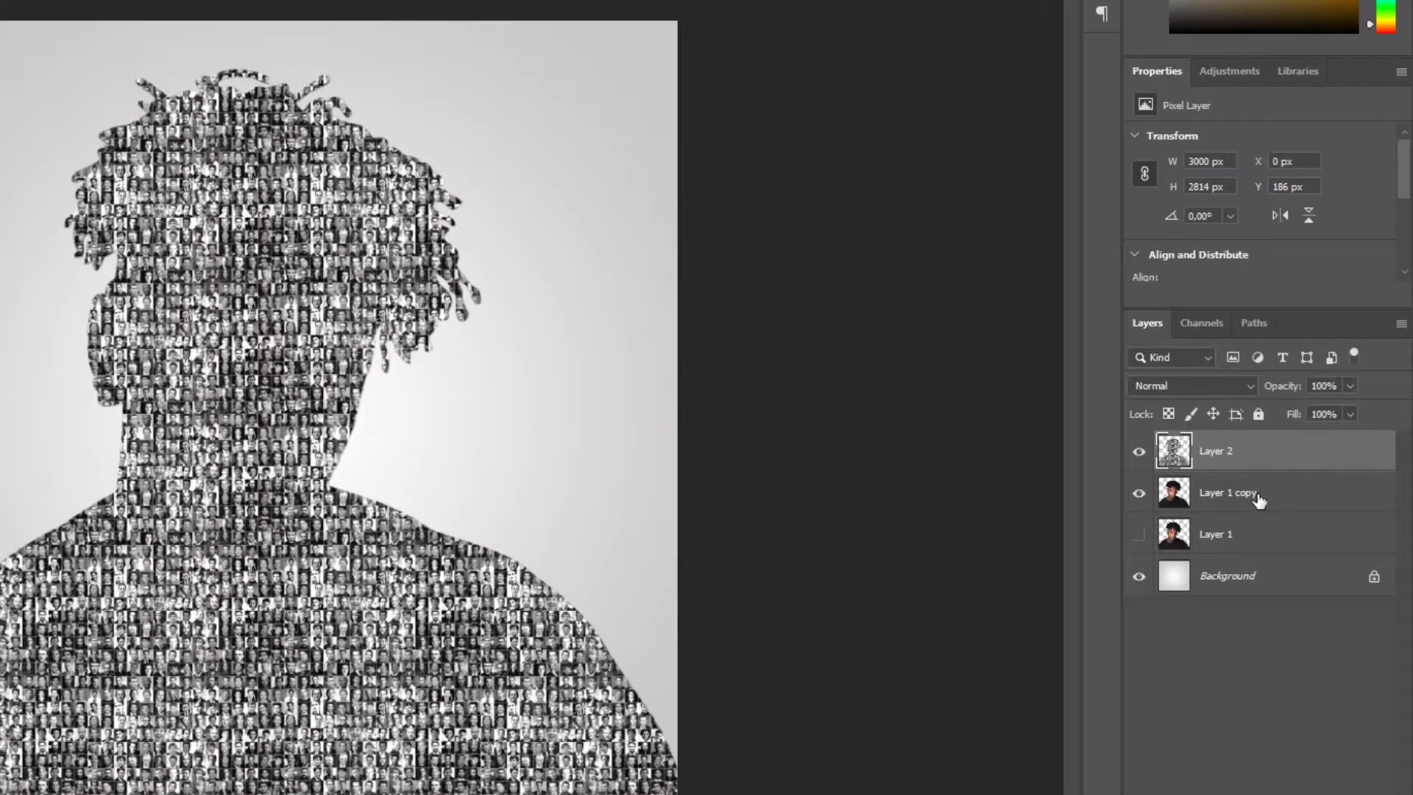
Step: Place Layer 1 copy above the collage in Layer 2 and set its blend mode to Hard Light
left_click(1302, 468)
left_click_drag(1260, 501, 1256, 446)
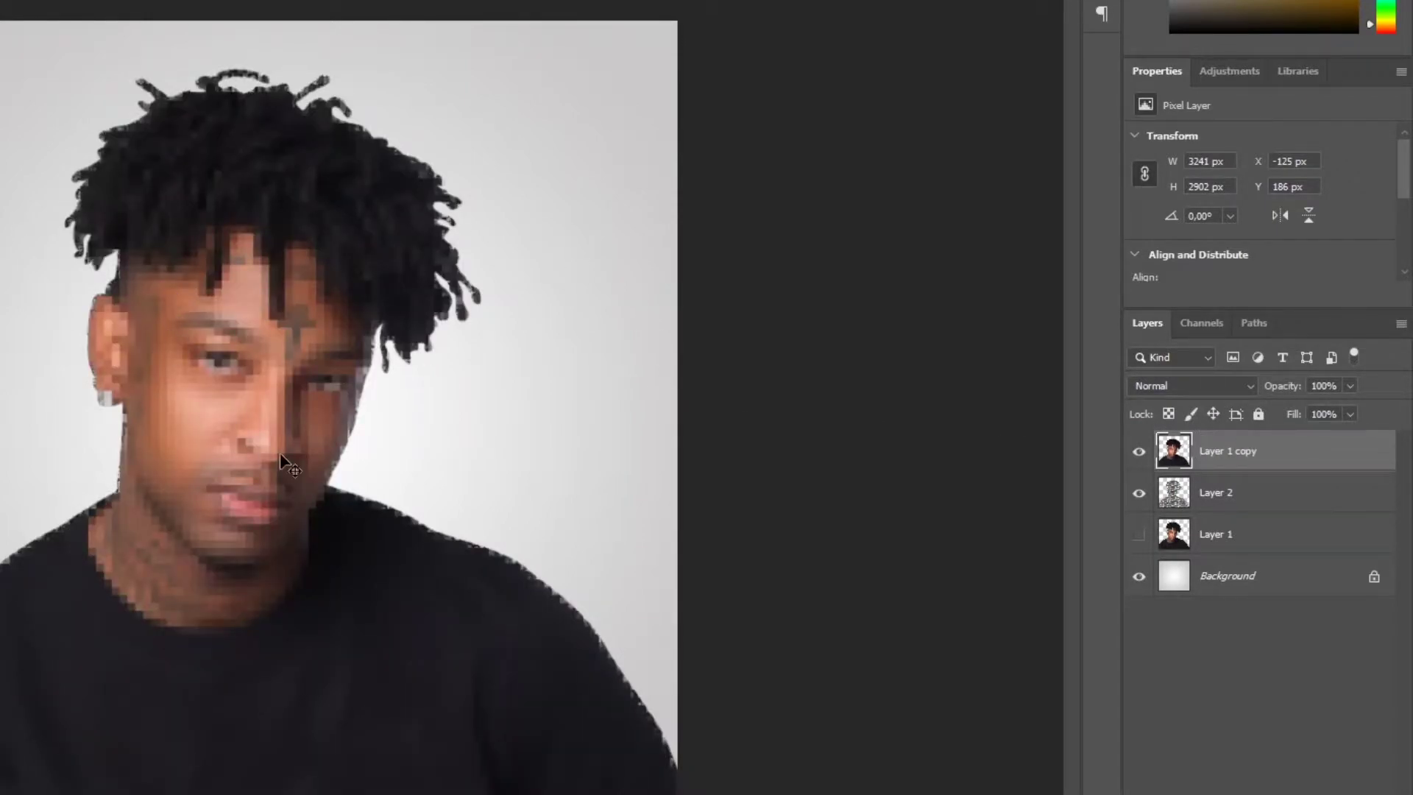
left_click(1169, 390)
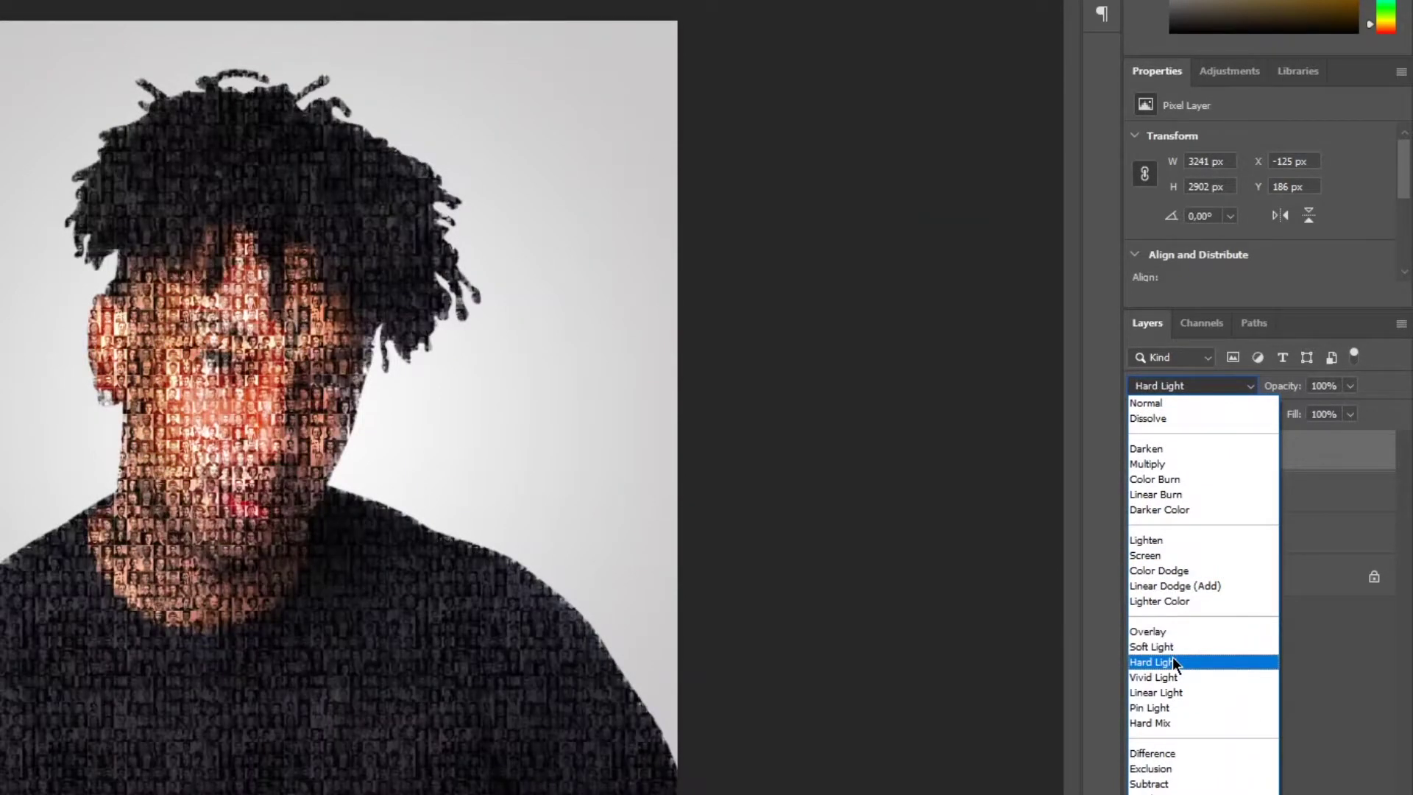
left_click(1172, 661)
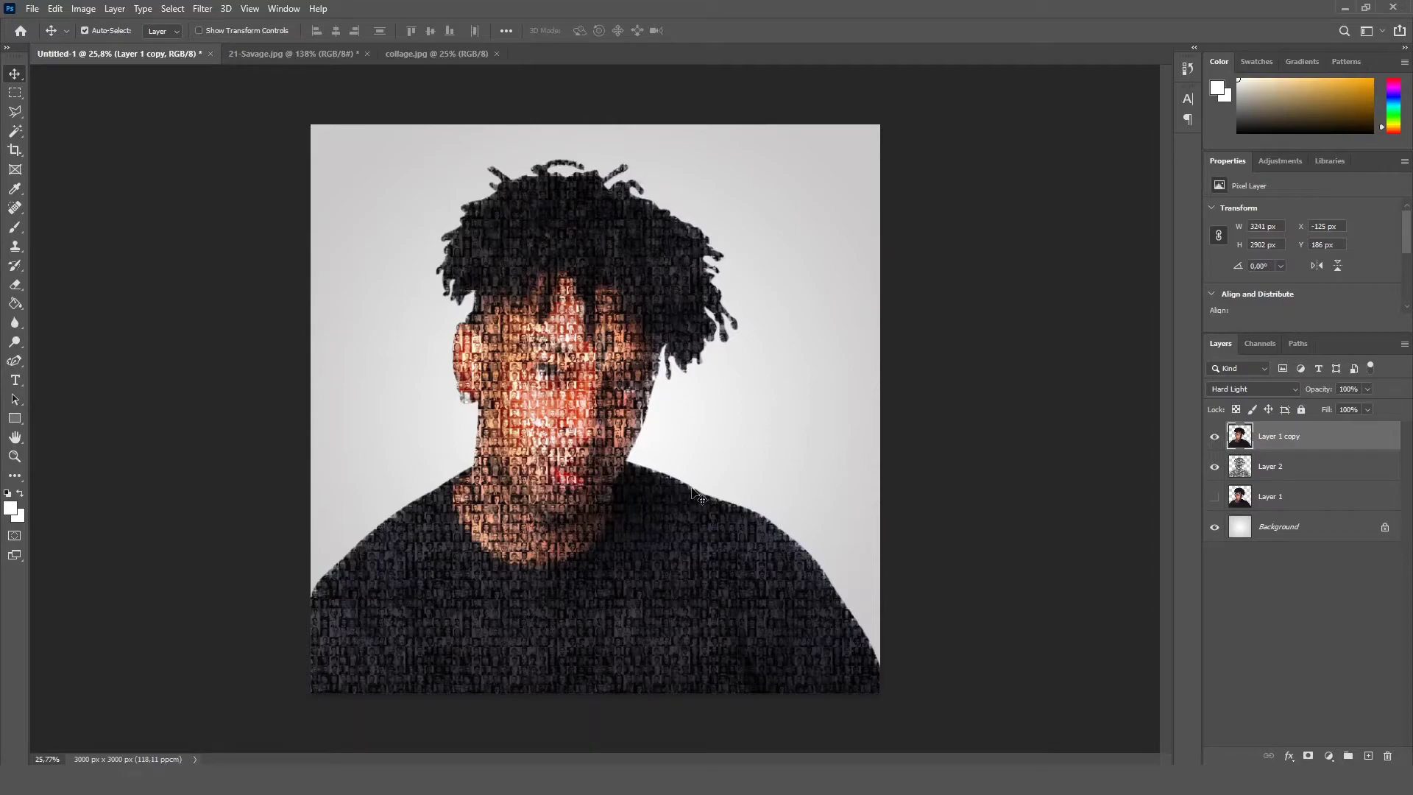
Step: Apply Hue/Saturation to Layer 1 copy with saturation -34 and lightness +1
left_click(87, 10)
mouse_move(184, 46)
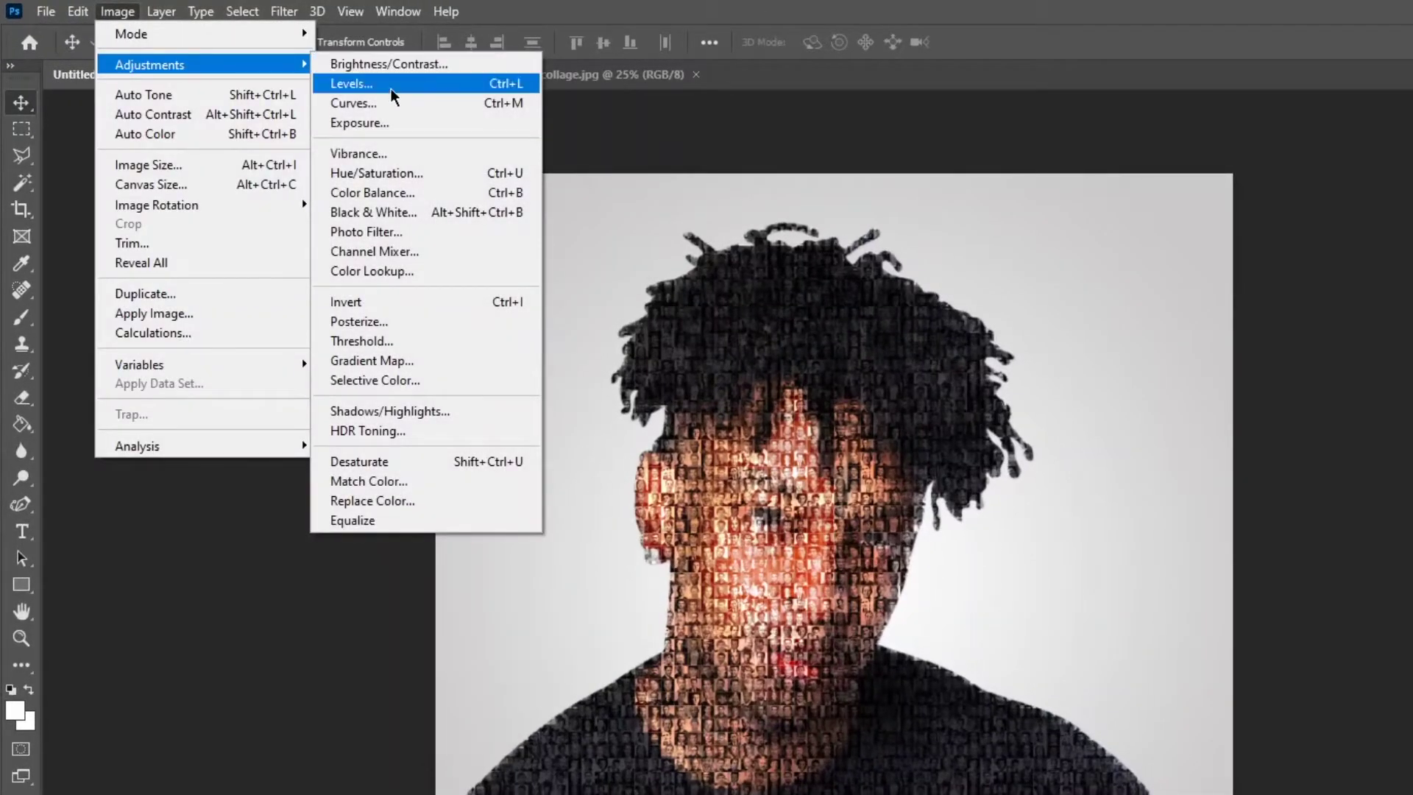
left_click(390, 174)
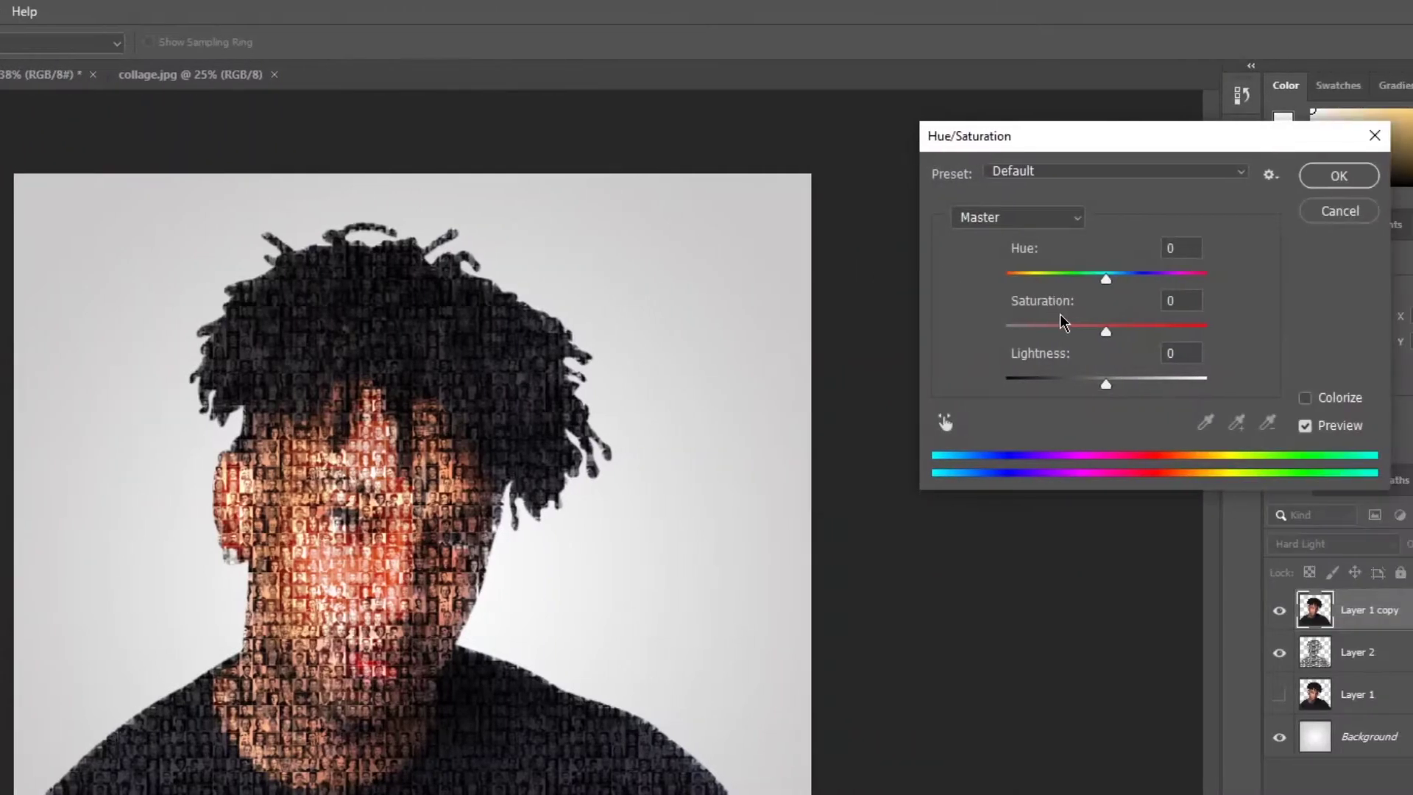
left_click_drag(1104, 331, 1074, 329)
left_click_drag(1106, 386, 1108, 383)
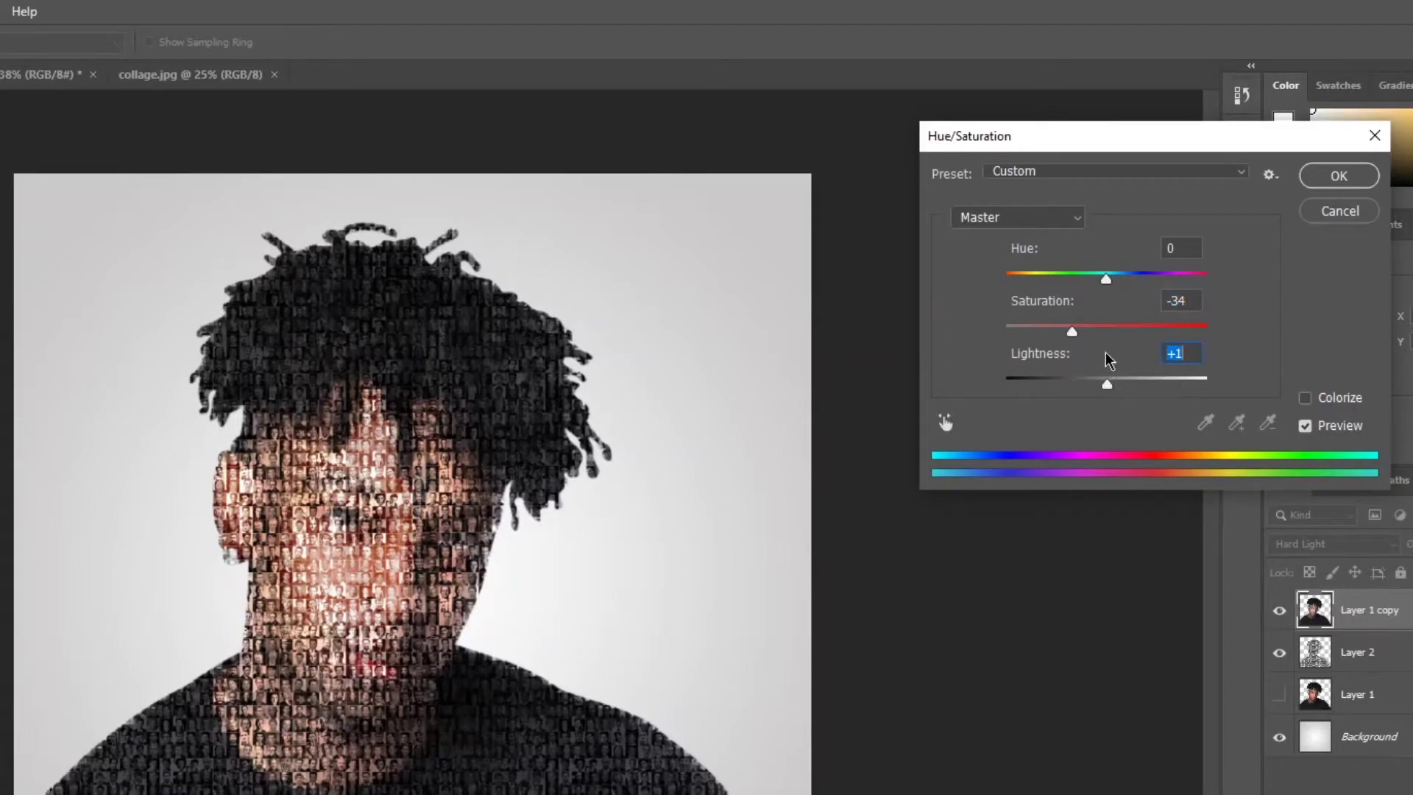
left_click(1338, 179)
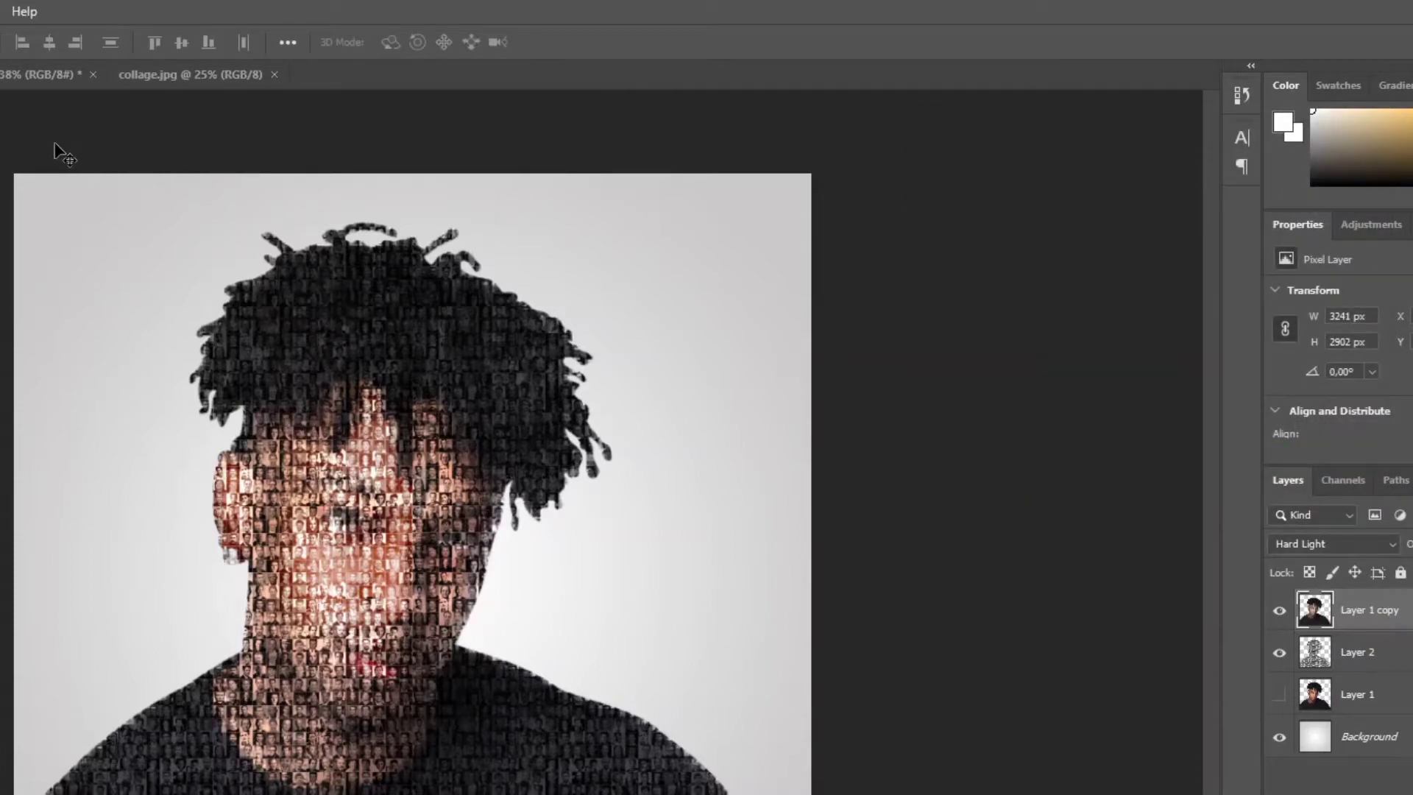
Step: Examine the blended mosaic portrait both in close-up and from a distance
scroll(326, 554, "up", 3)
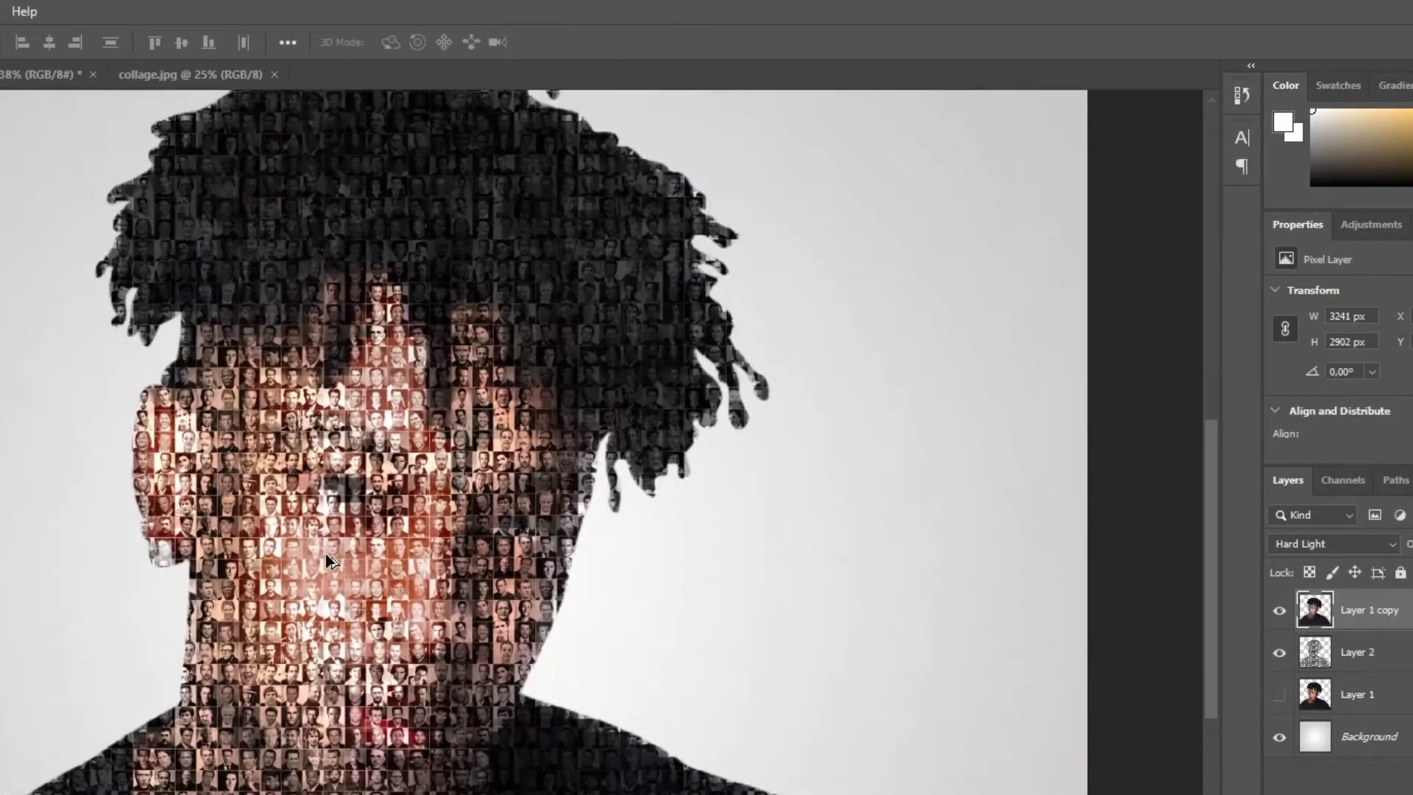
scroll(245, 523, "up", 1)
scroll(249, 528, "down", 1)
scroll(245, 523, "down", 2)
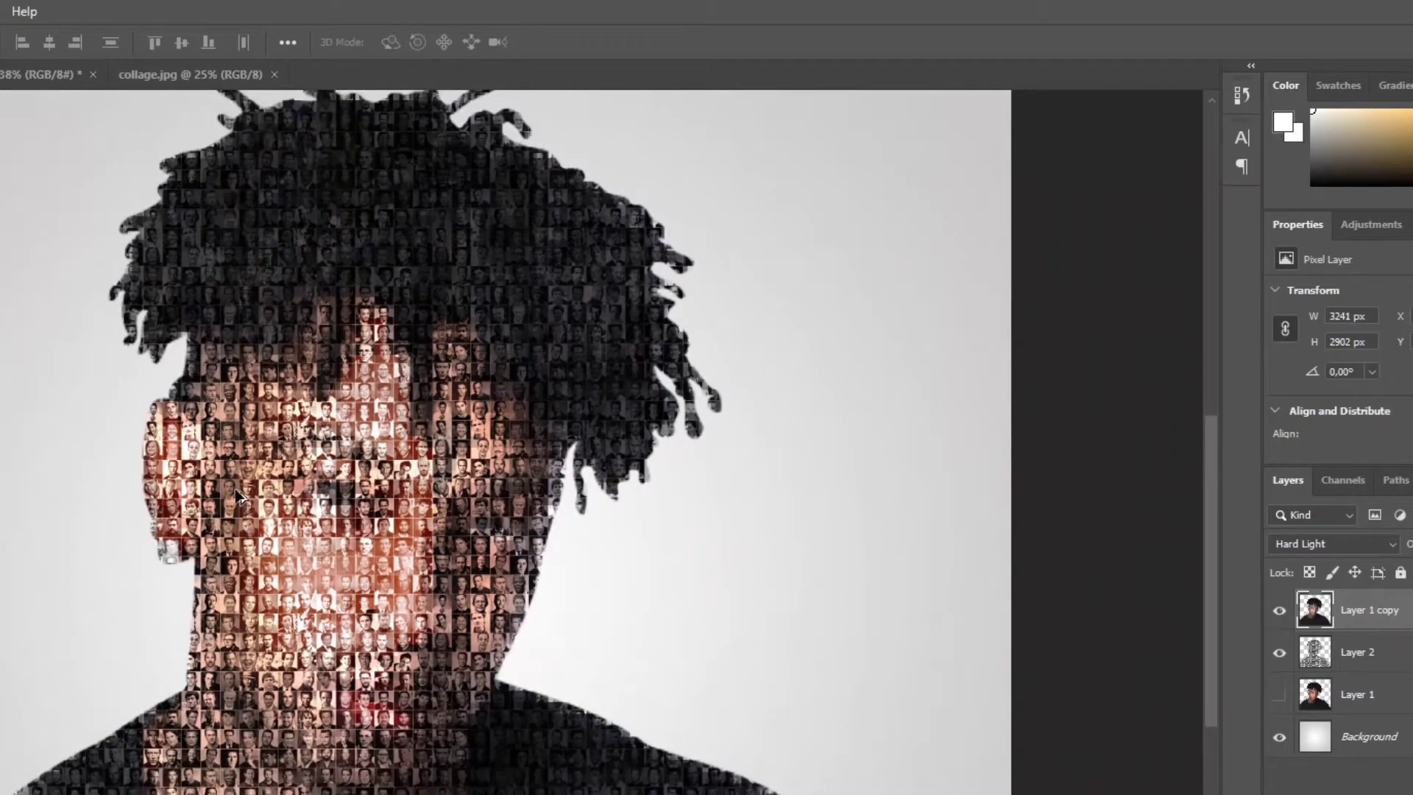
scroll(240, 494, "down", 1)
scroll(236, 483, "down", 1)
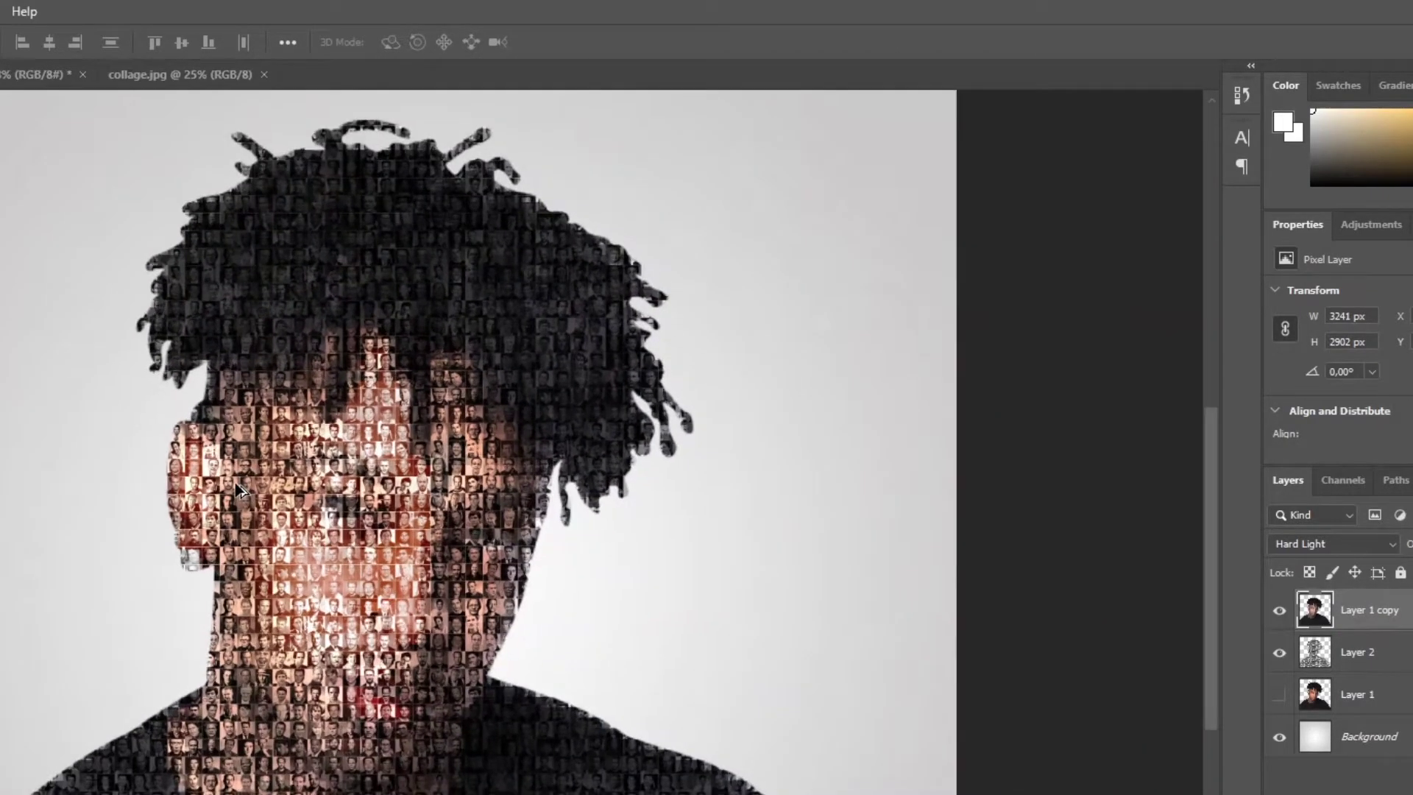
scroll(235, 484, "up", 1)
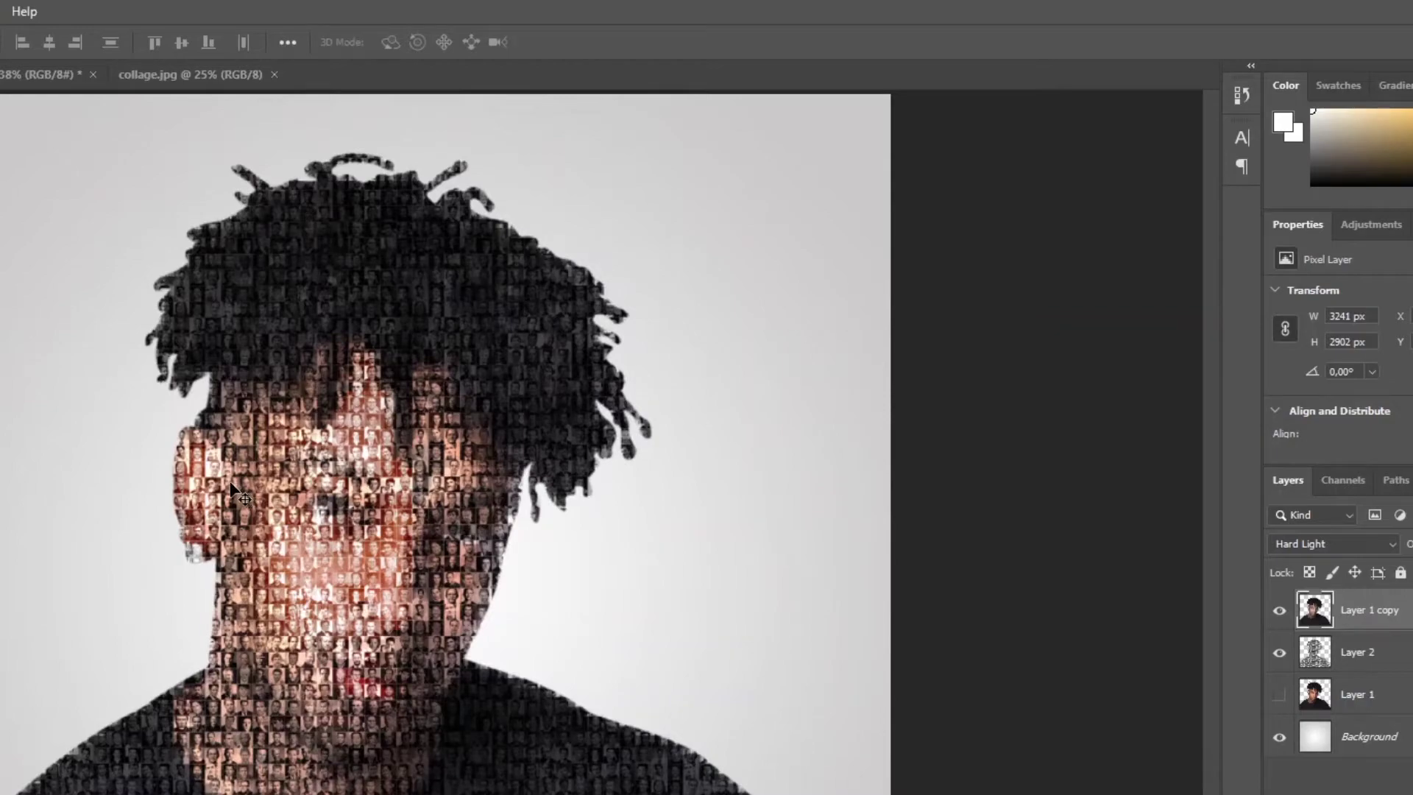
scroll(209, 482, "down", 1)
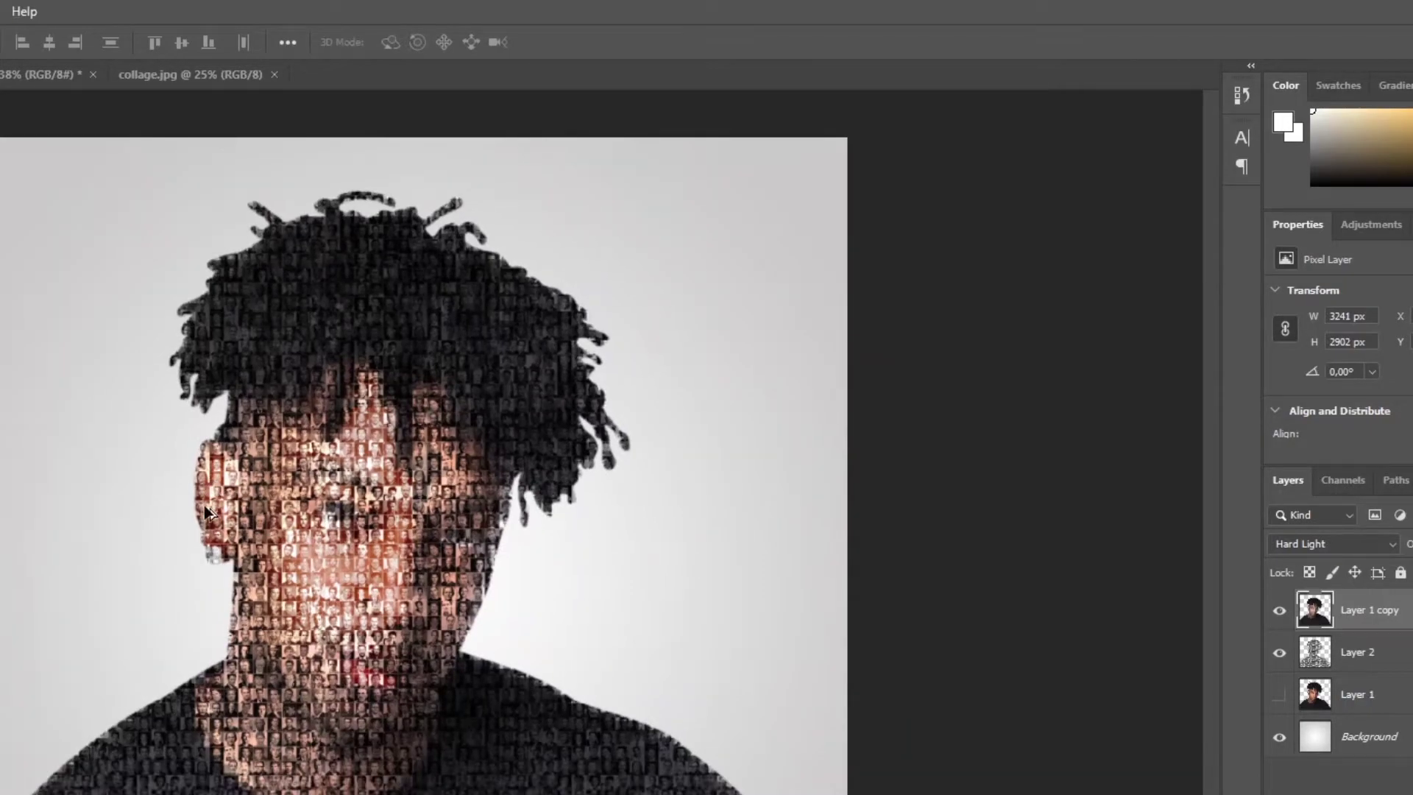
scroll(209, 482, "up", 1)
scroll(208, 508, "down", 8)
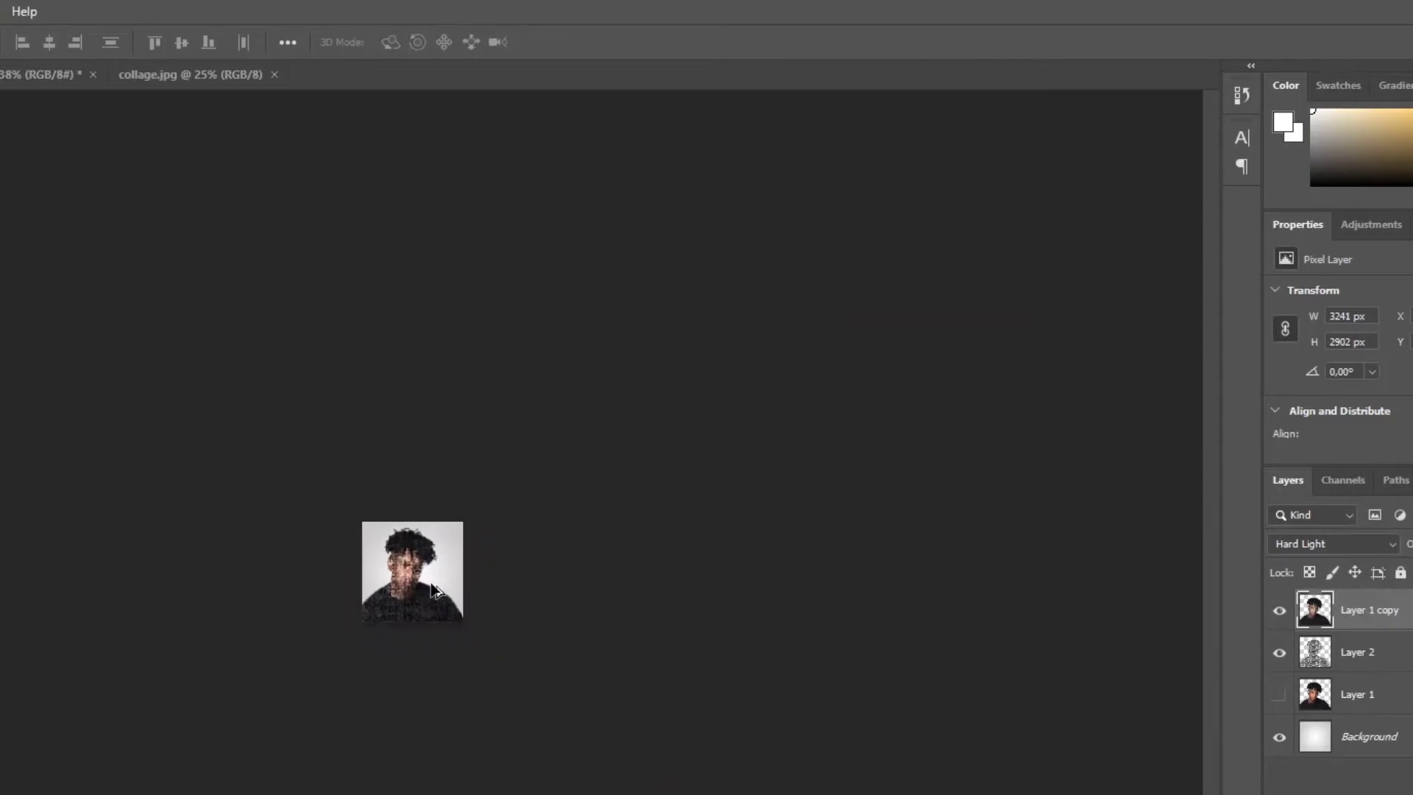
scroll(382, 551, "up", 4)
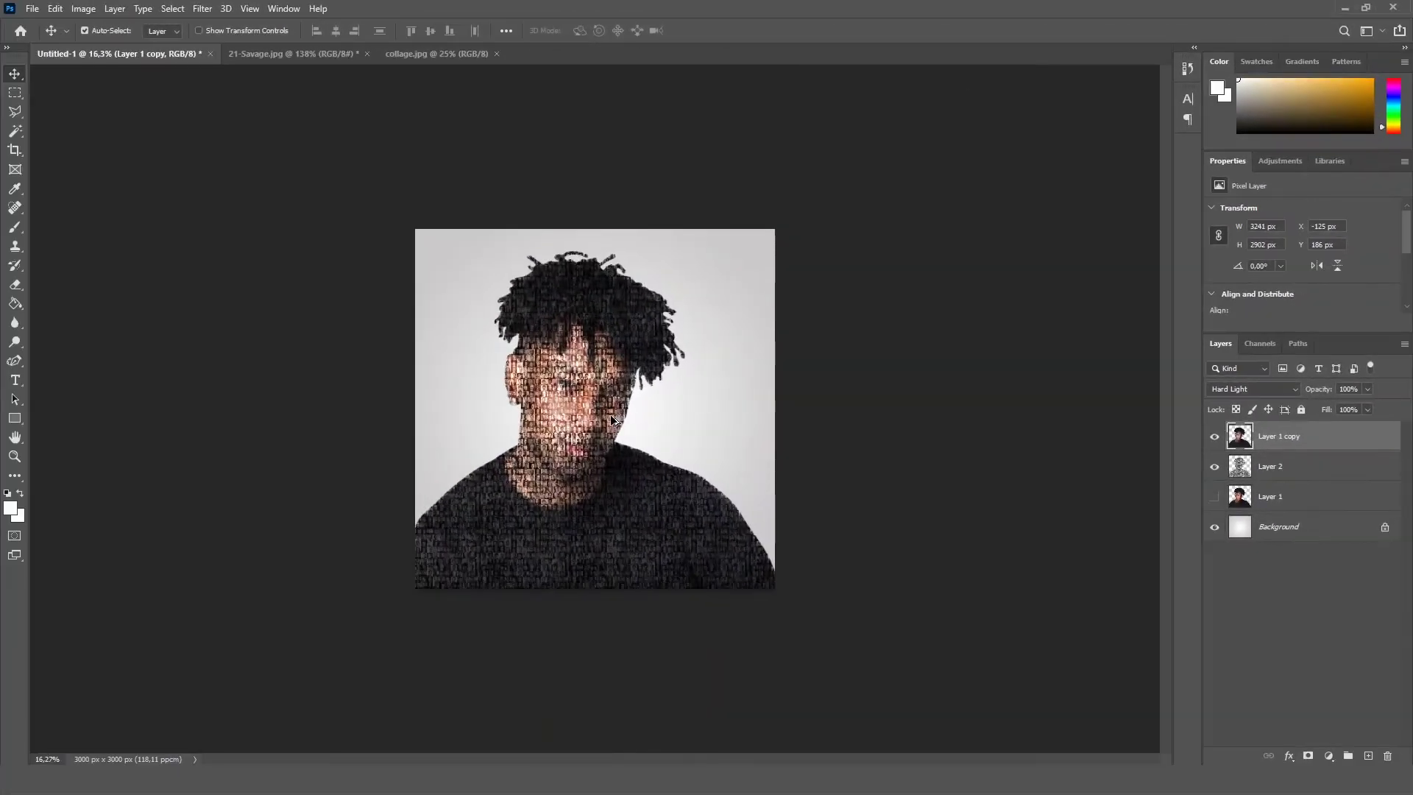
scroll(610, 420, "up", 3)
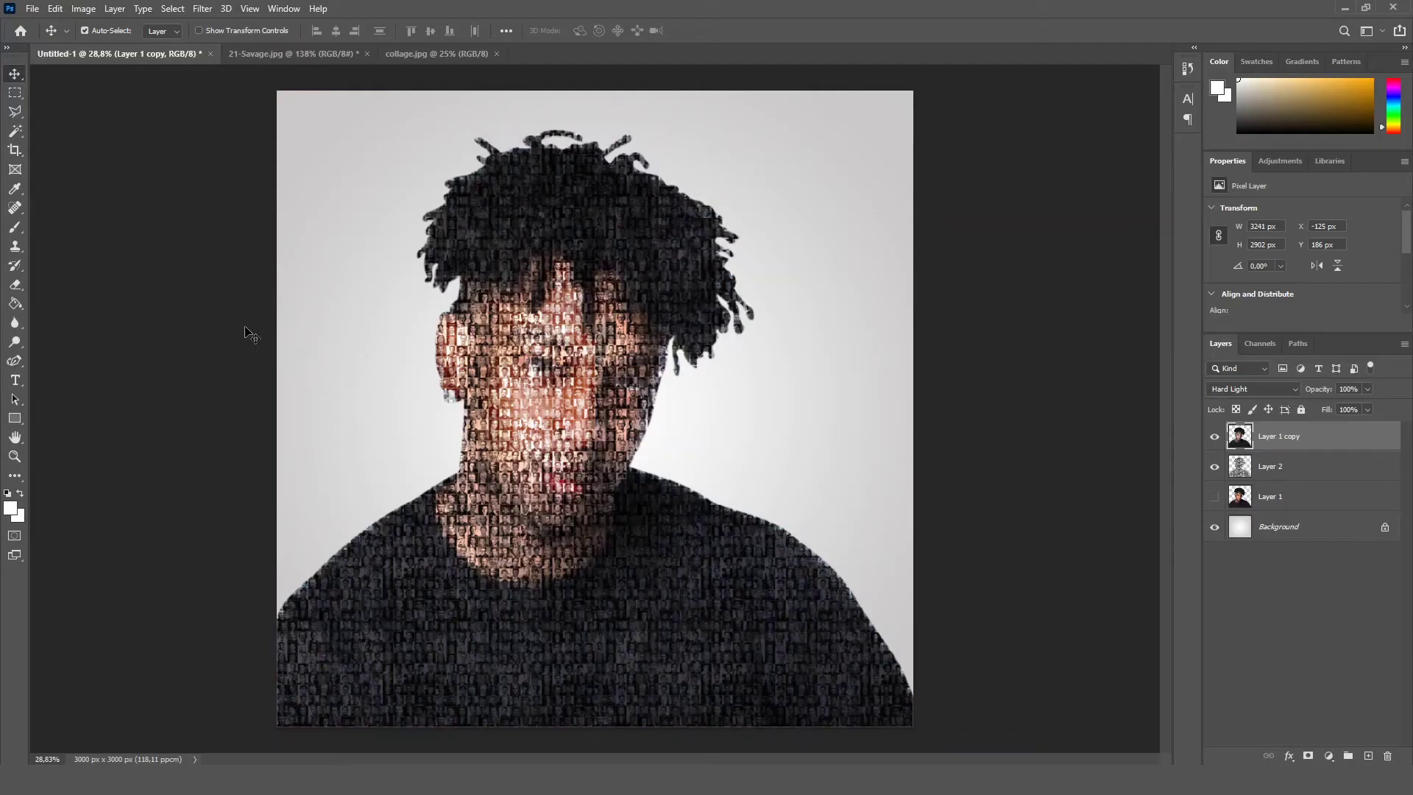
Step: Adjust Layer 1 copy's brightness to 29 and its contrast to 45
left_click(84, 9)
mouse_move(96, 50)
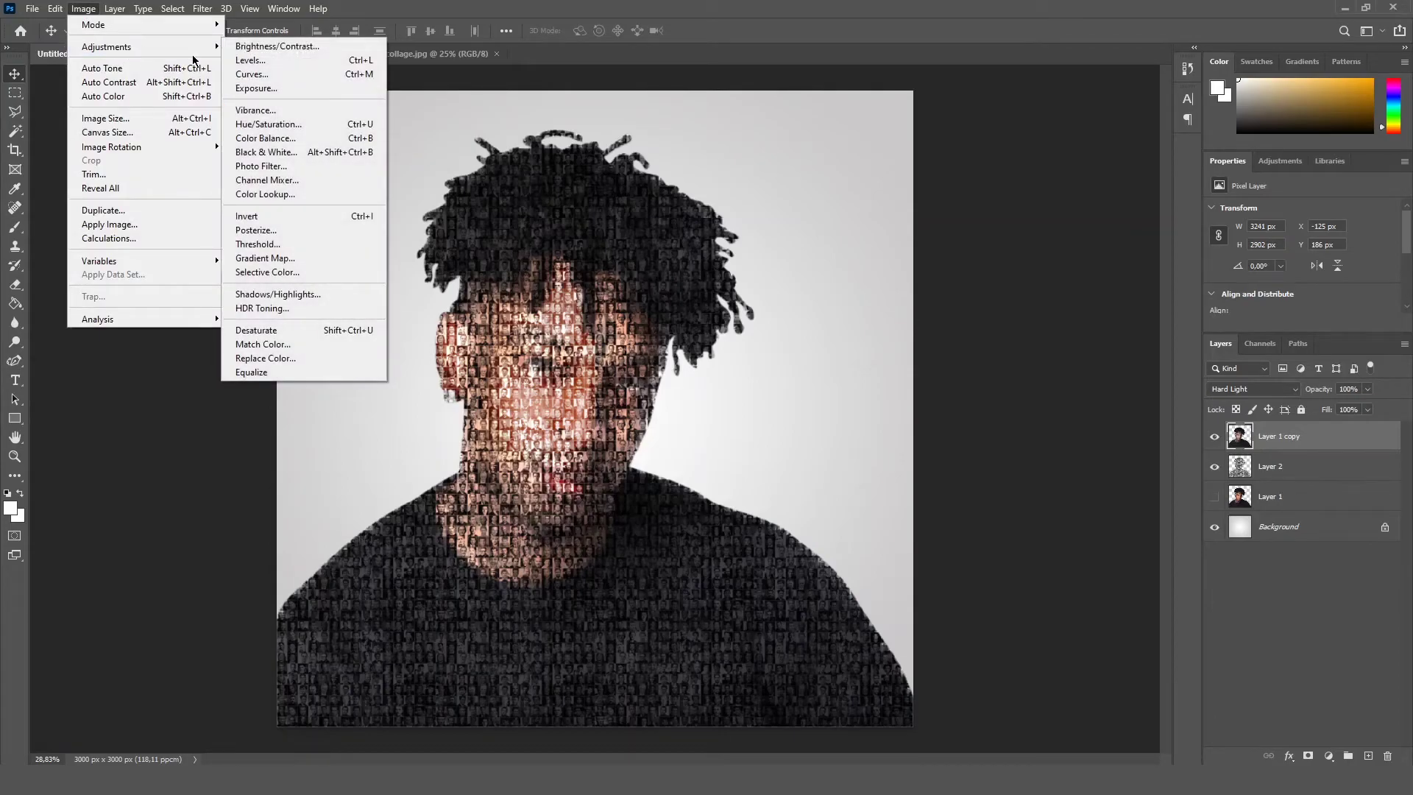
left_click(284, 47)
left_click_drag(862, 243, 870, 212)
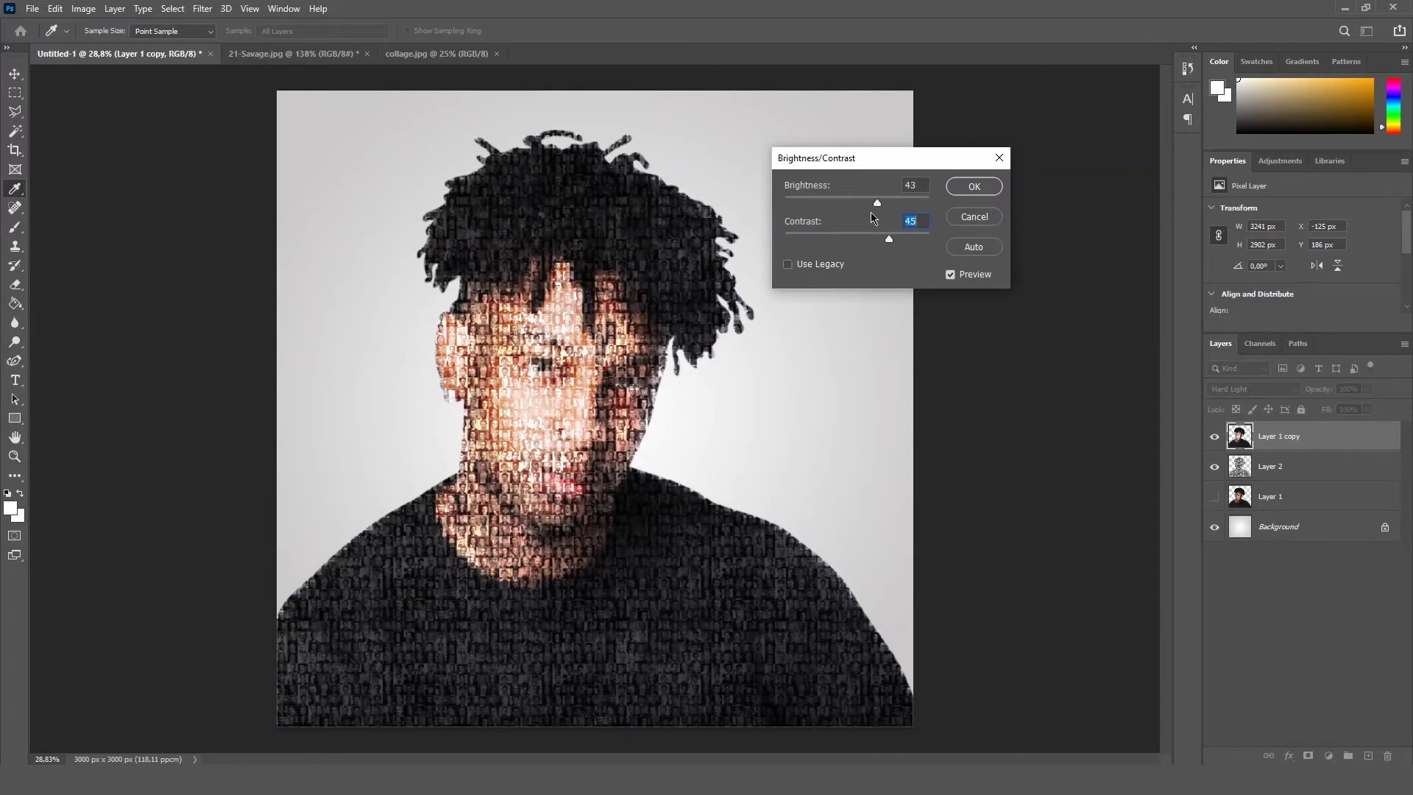
left_click_drag(872, 212, 872, 212)
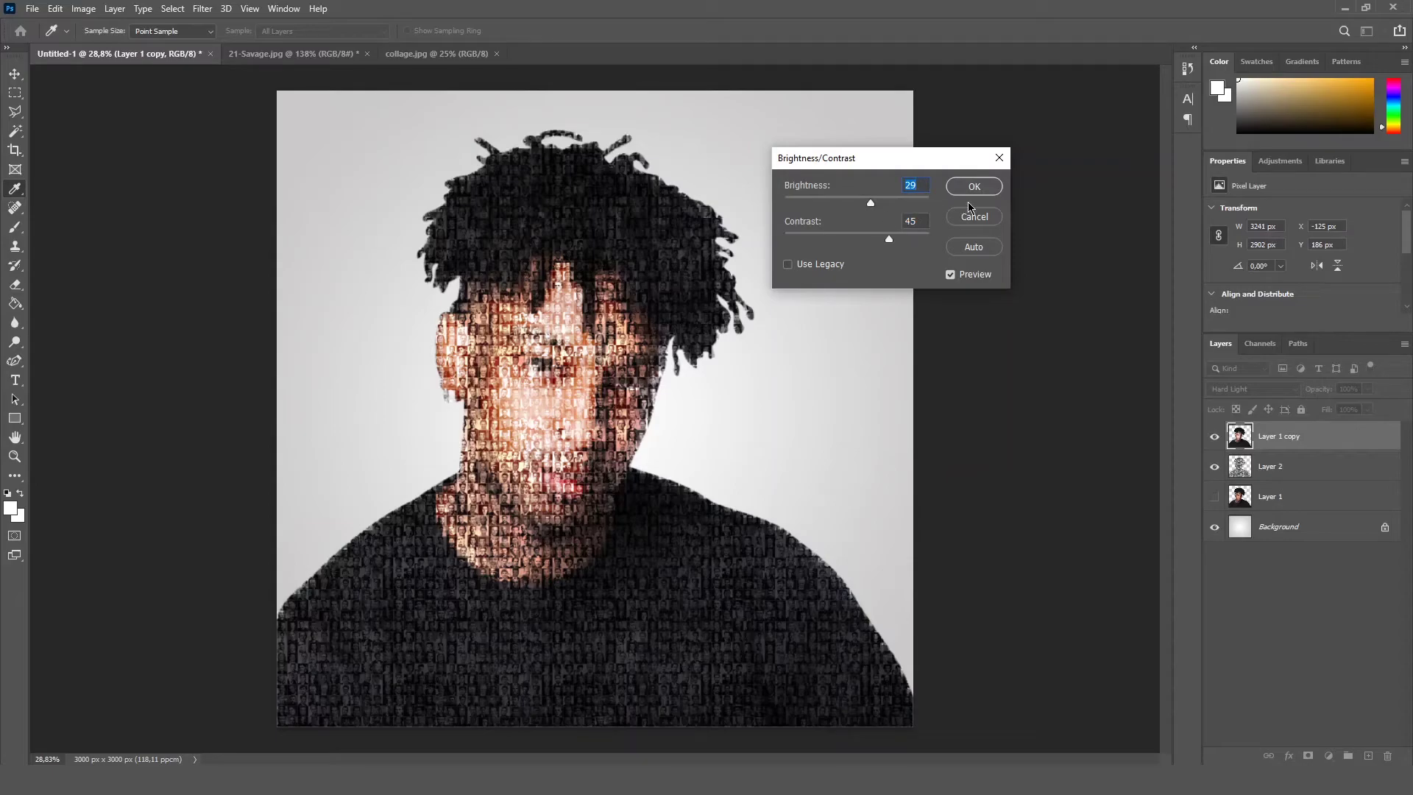
left_click(989, 189)
key("v")
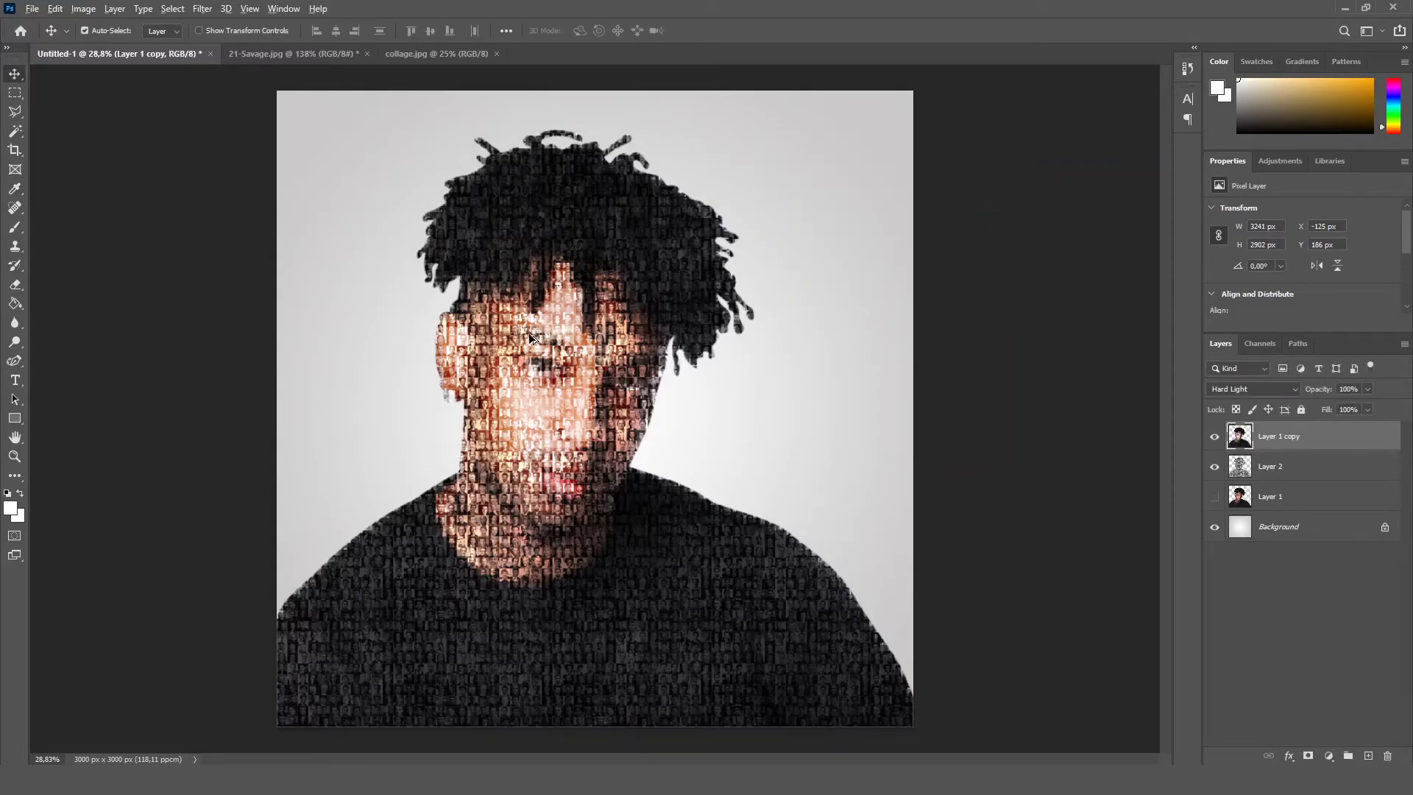
Step: Adjust the brightness of the collage in Layer 2 to -11 and its contrast to 36
scroll(529, 332, "up", 4)
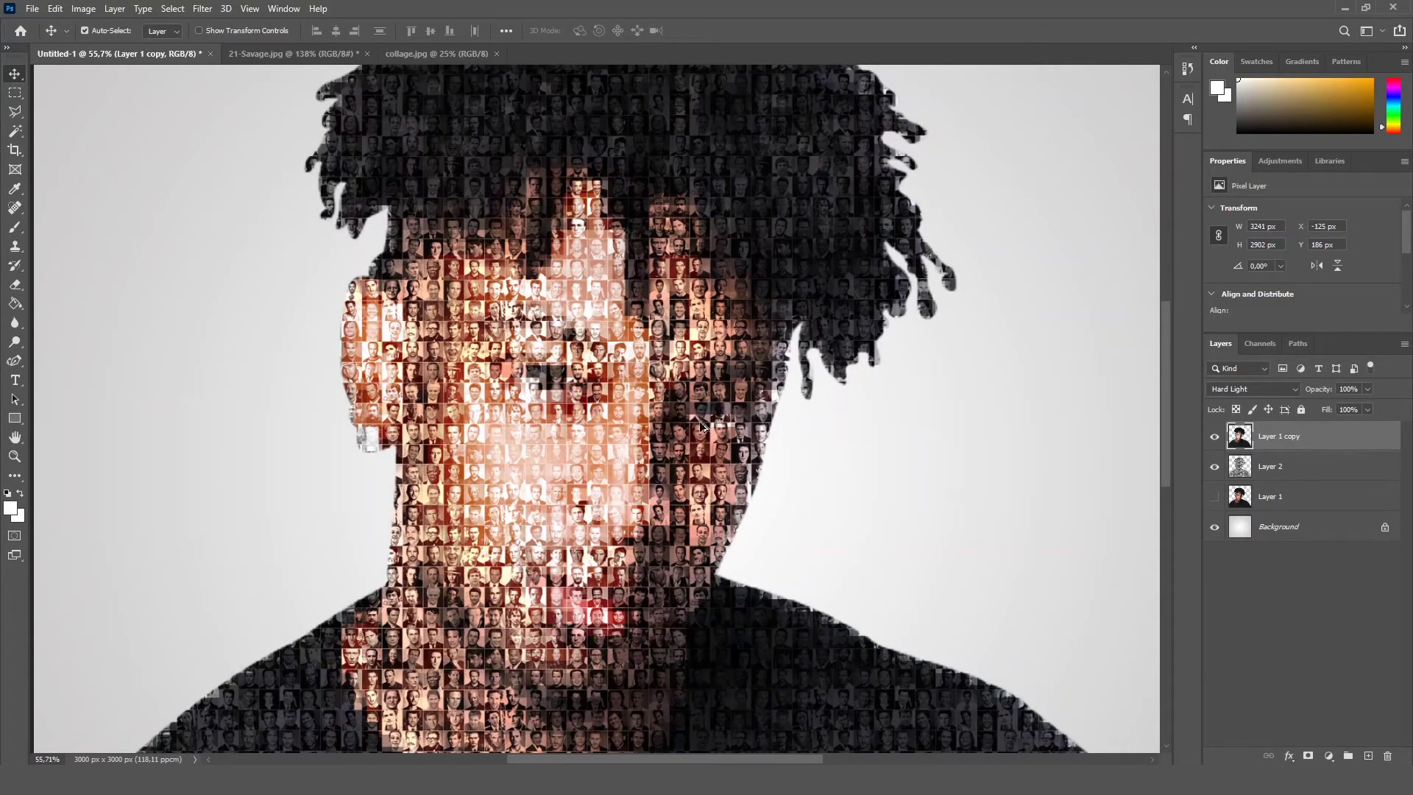
scroll(692, 394, "down", 4)
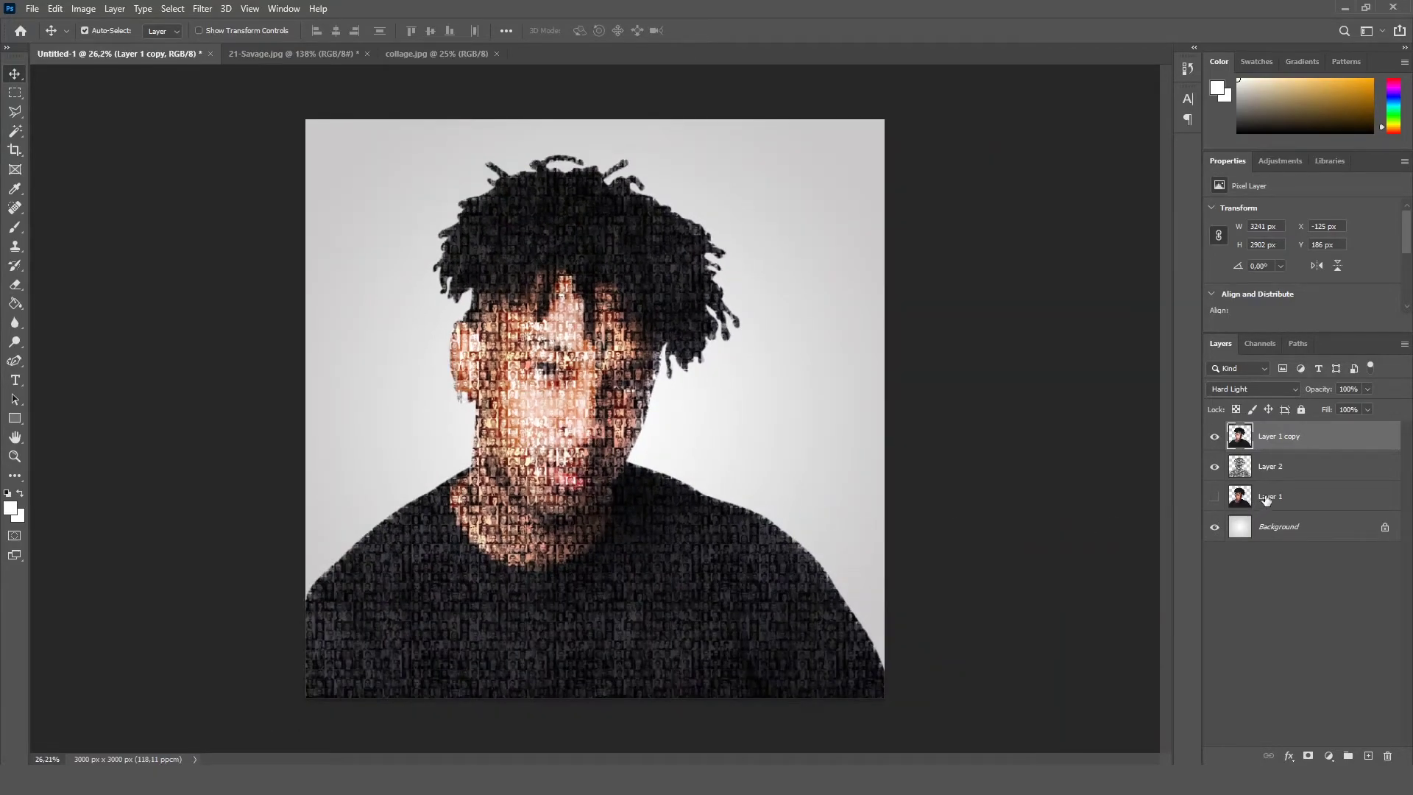
left_click(1276, 477)
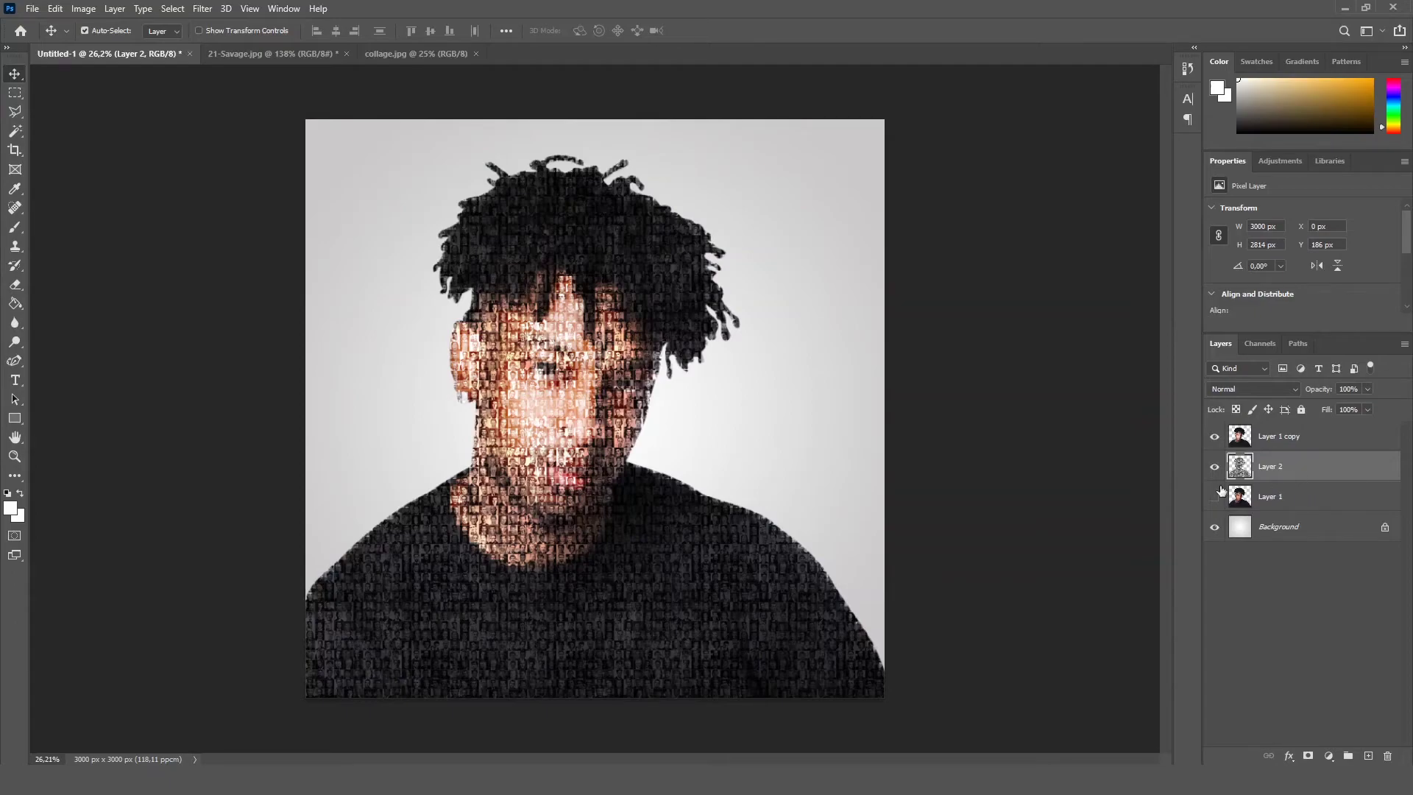
left_click(83, 8)
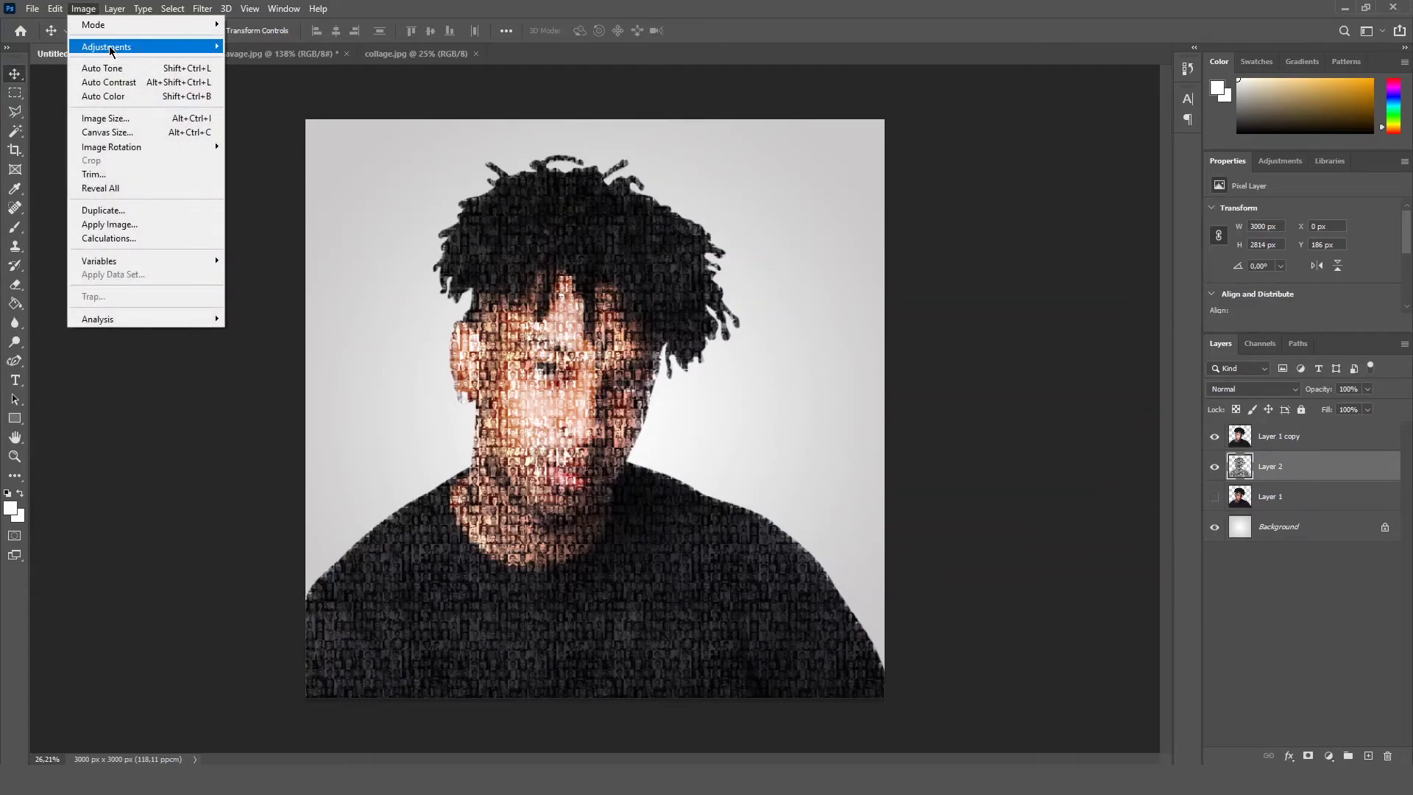
mouse_move(110, 47)
left_click(275, 46)
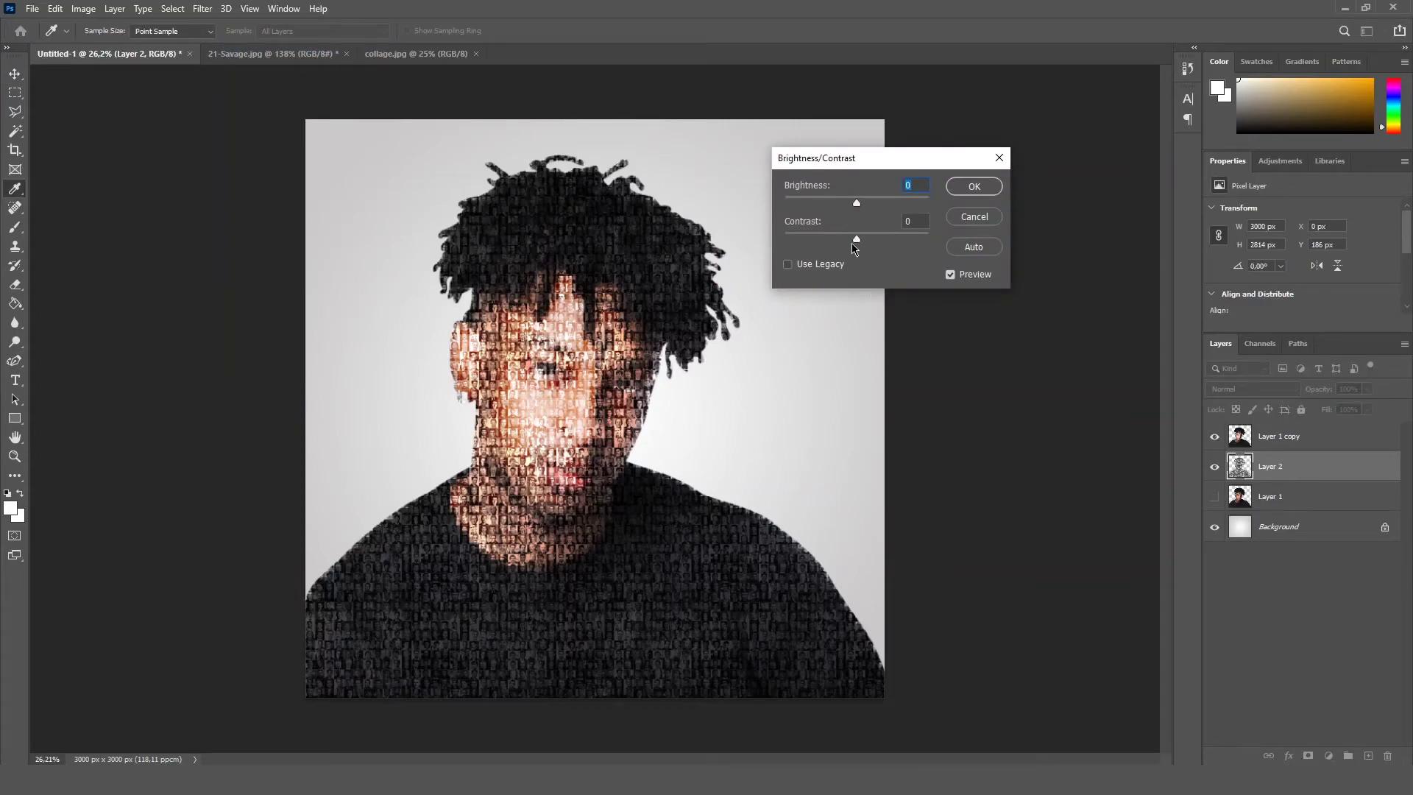
left_click_drag(877, 243, 884, 238)
left_click(855, 206)
left_click(852, 209)
left_click_drag(886, 239, 885, 243)
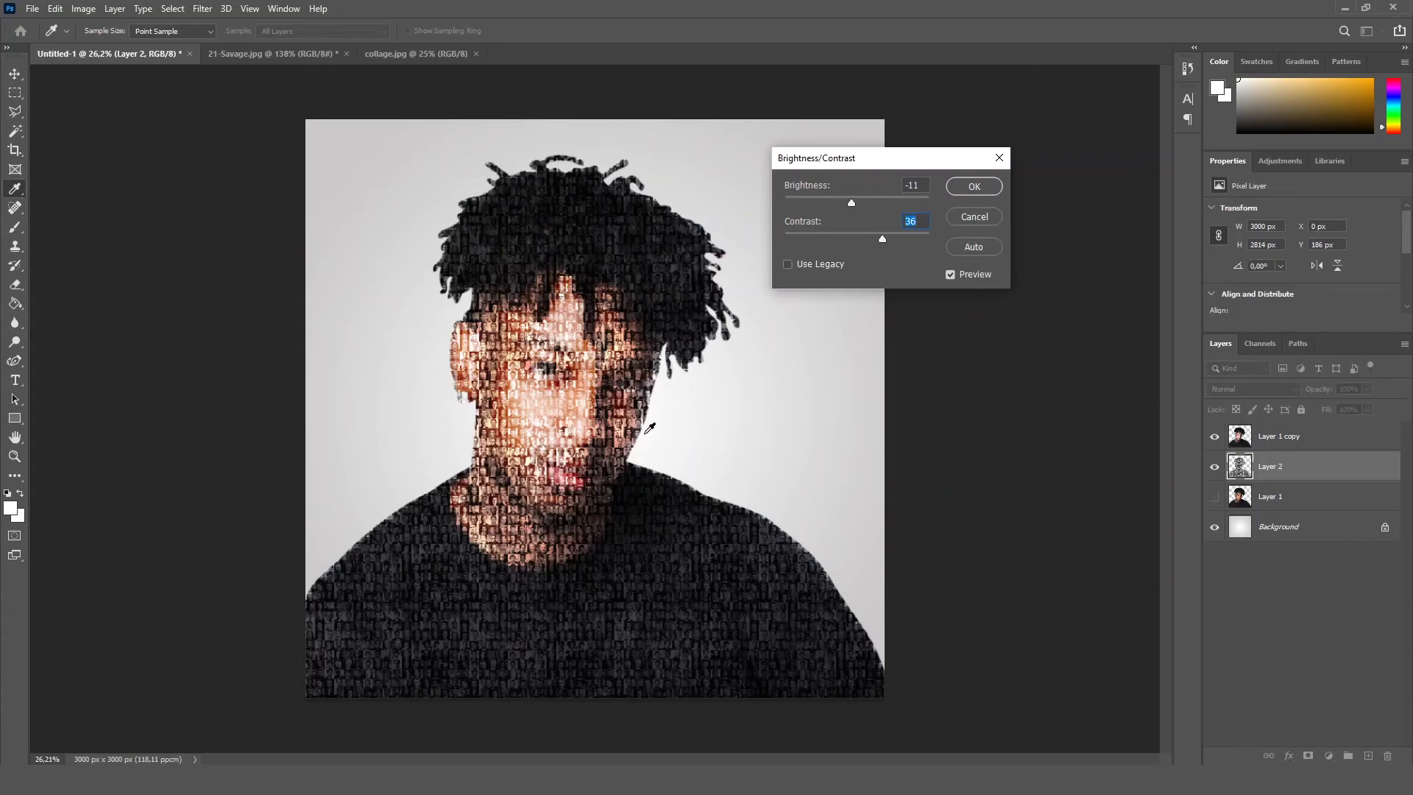
left_click(976, 187)
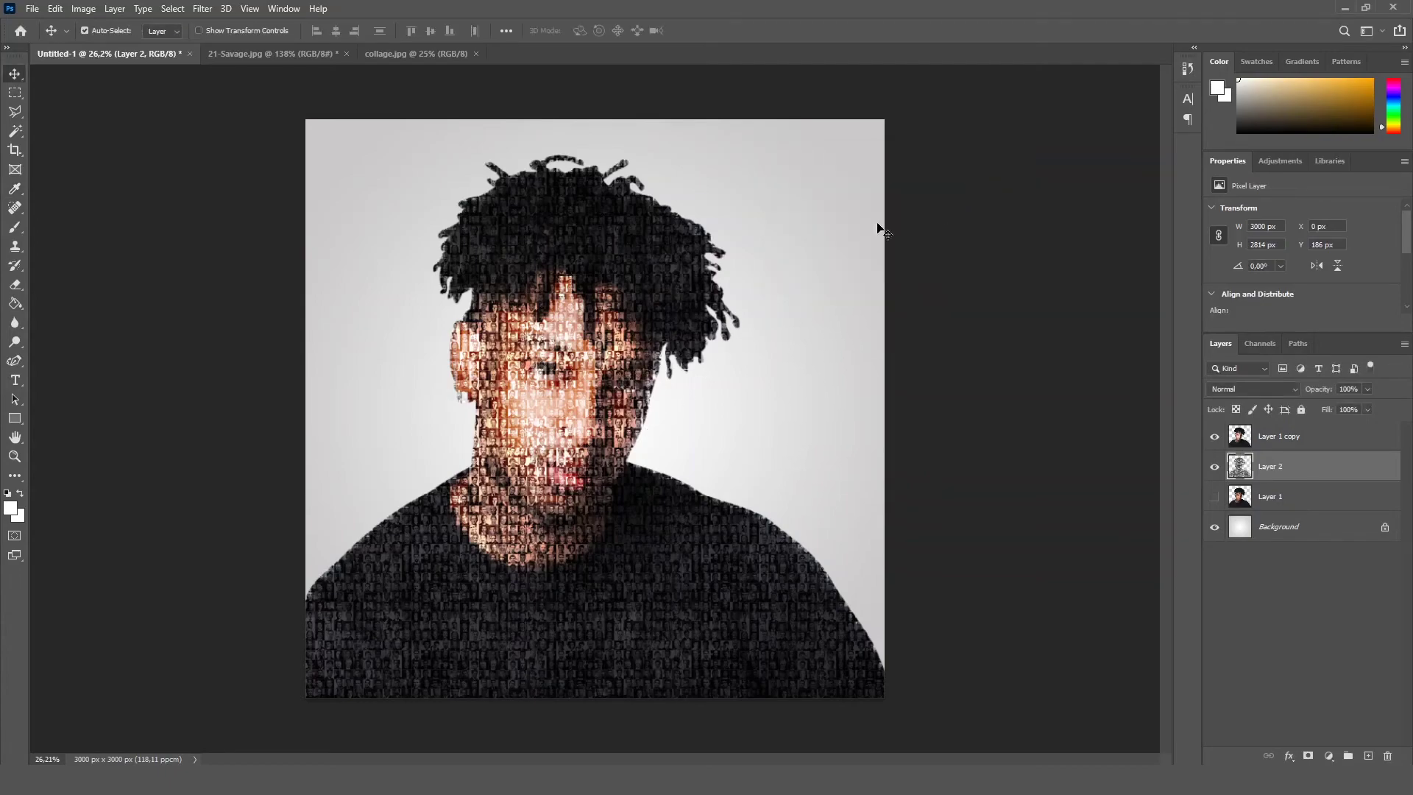
scroll(695, 362, "down", 8)
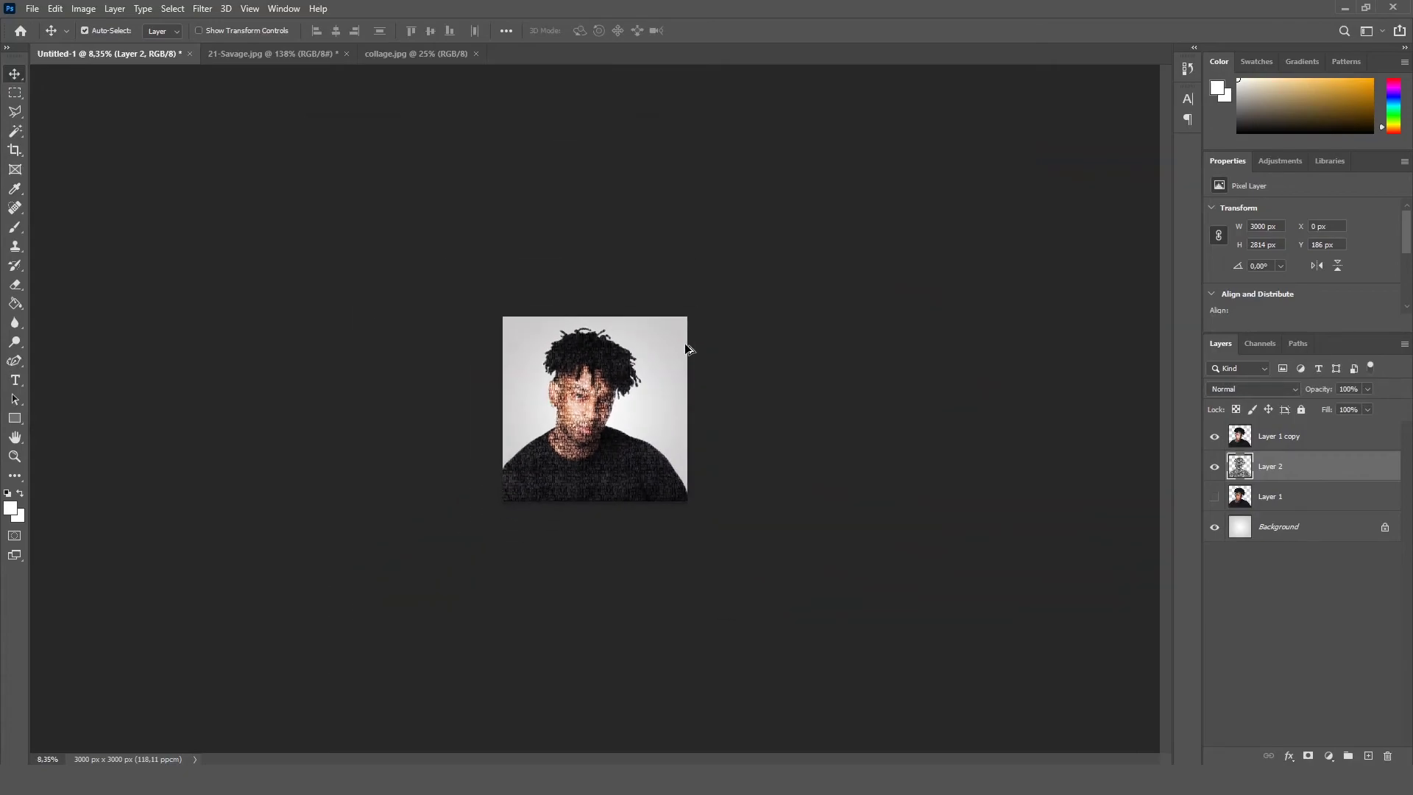
scroll(662, 409, "up", 2)
scroll(660, 405, "up", 3)
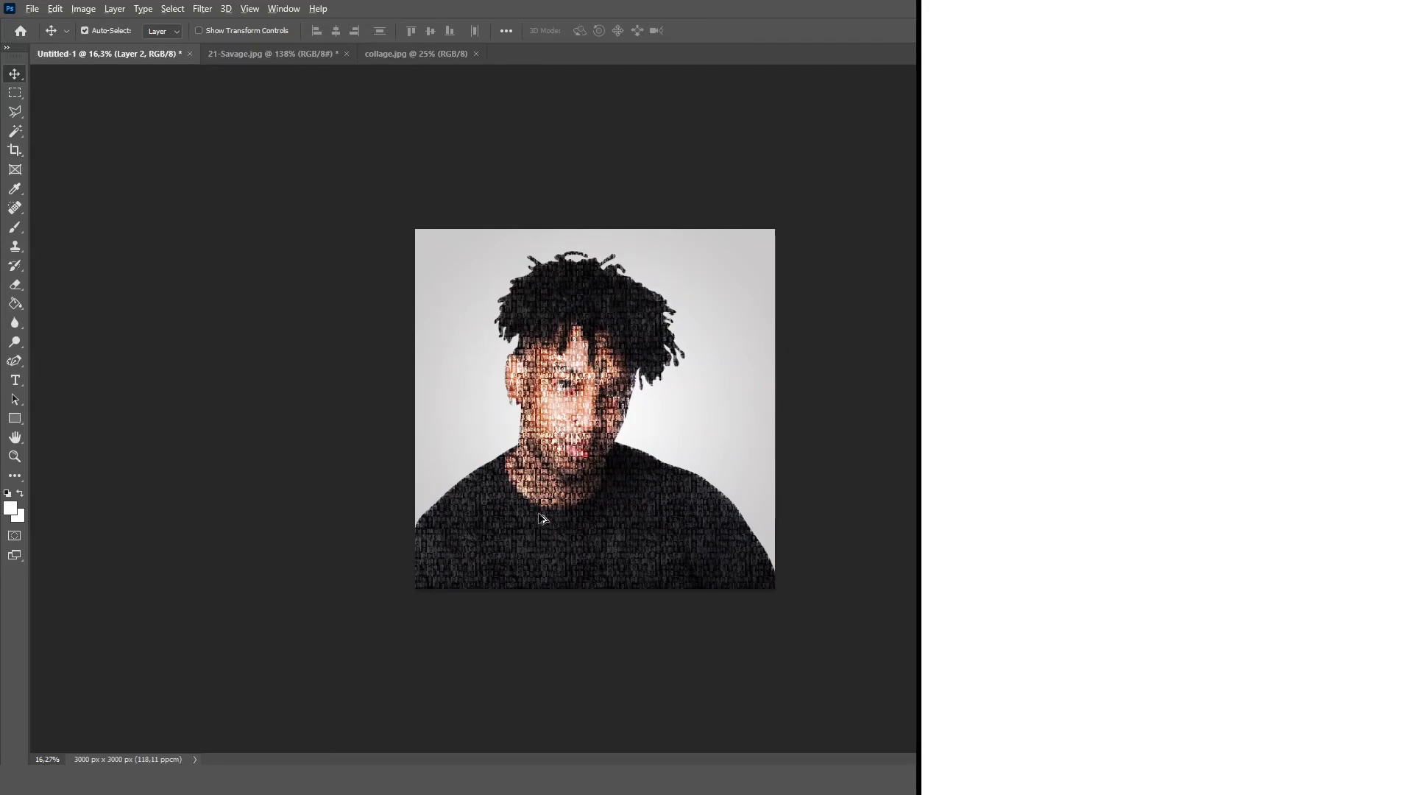
scroll(530, 519, "up", 2)
scroll(526, 512, "up", 2)
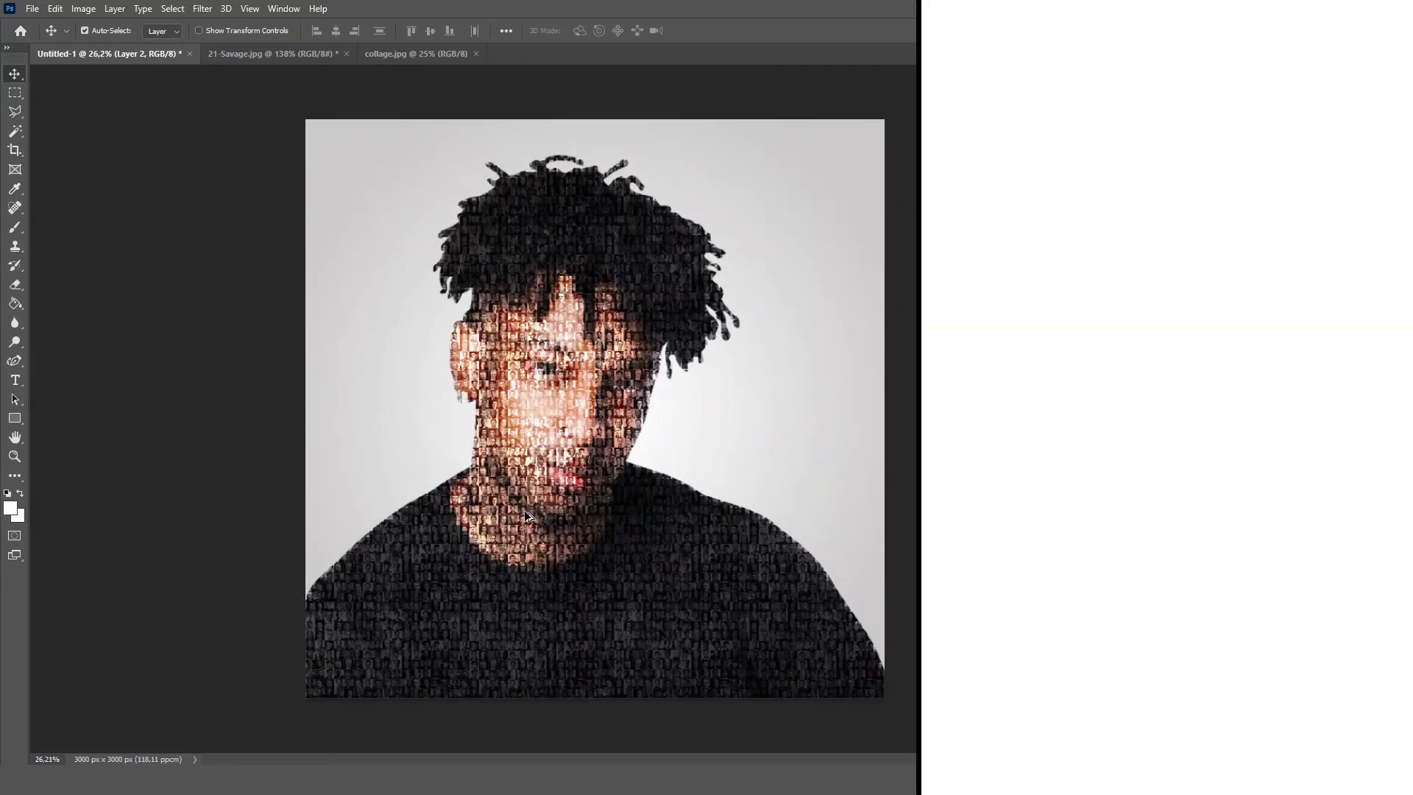